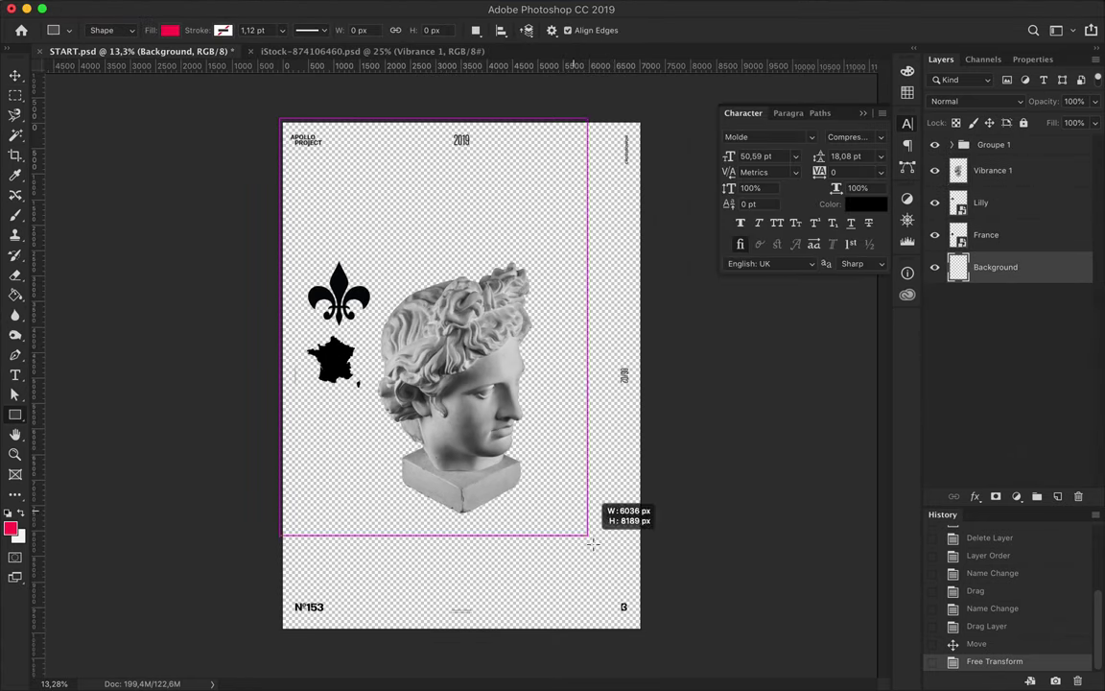
- Draw a full-page rectangle filled with cyan #00e0ff
left_click_drag(556, 456, 640, 628)
left_click(170, 30)
left_click(95, 113)
left_click(242, 61)
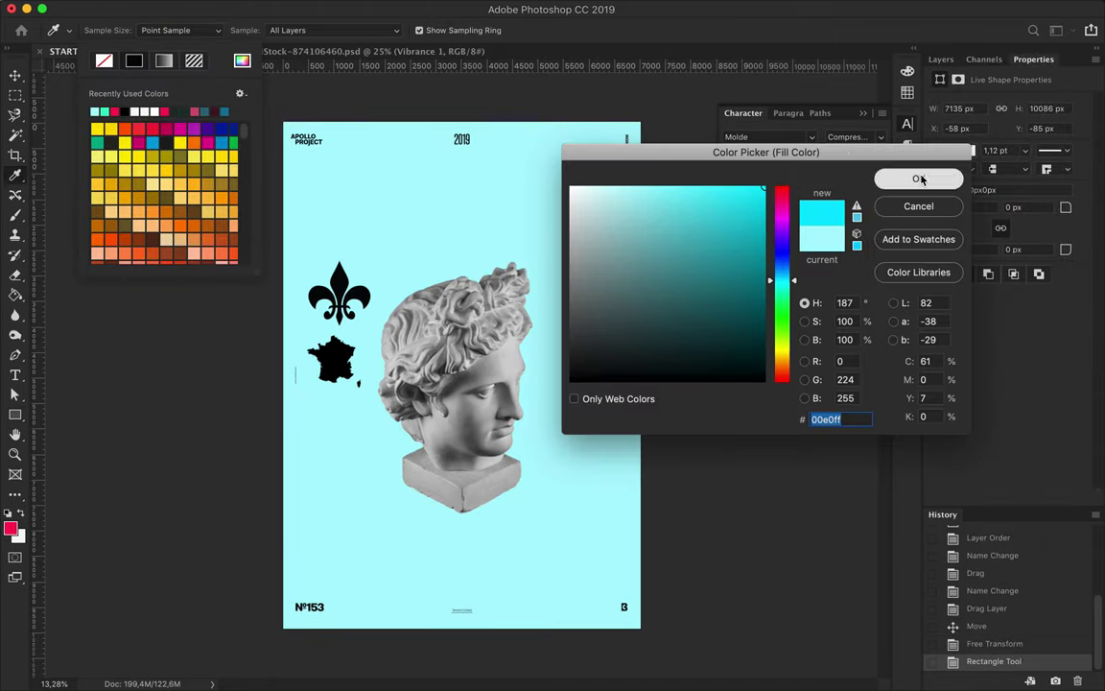
left_click(919, 180)
- Add a rectangle strip along the right edge filled with yellow #fcff00
key("v")
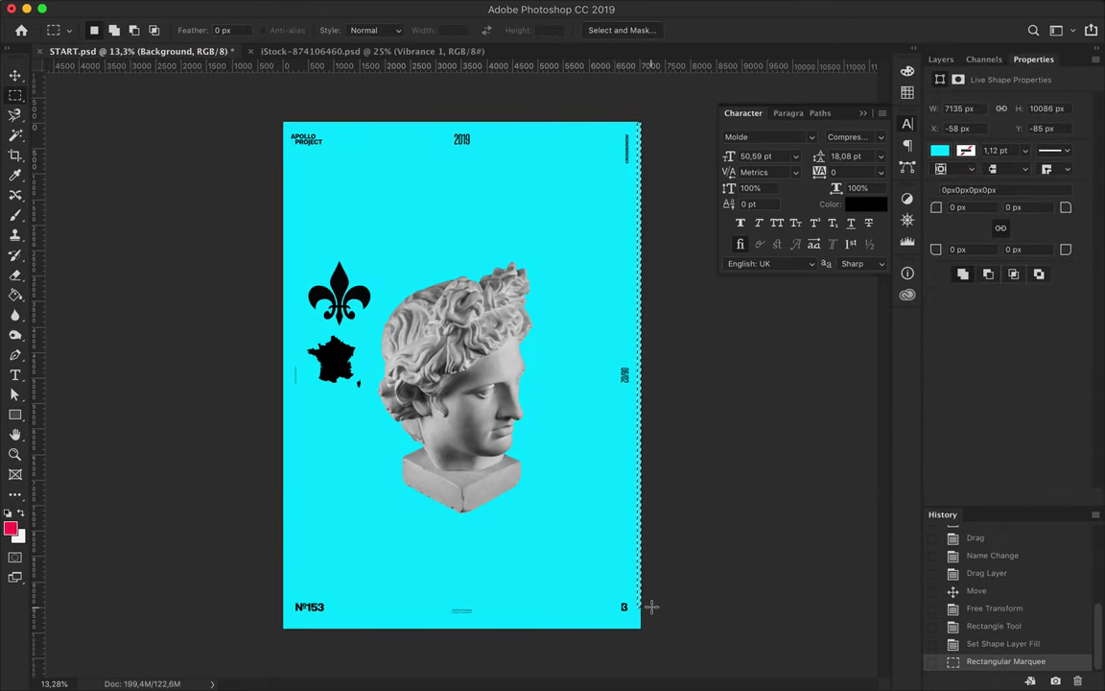
key("ctrl+d")
key("u")
left_click(170, 30)
left_click(240, 93)
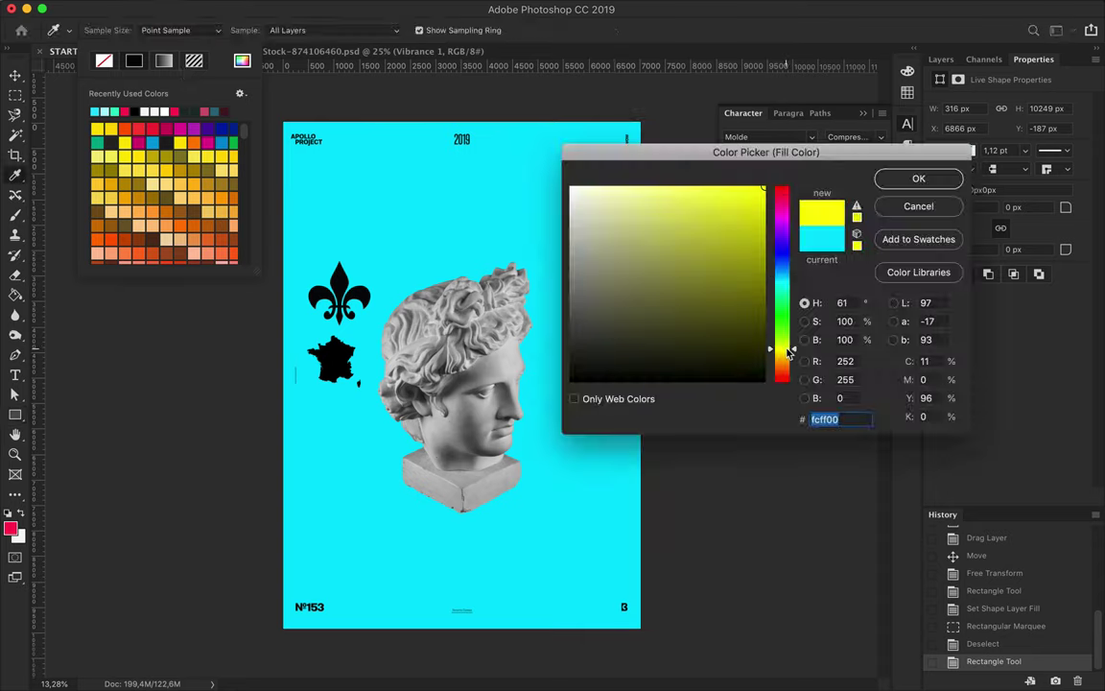
left_click(917, 177)
key("v")
- Move the statue head down and convert the France map layer to a smart object
left_click_drag(474, 361, 482, 422)
left_click(338, 356)
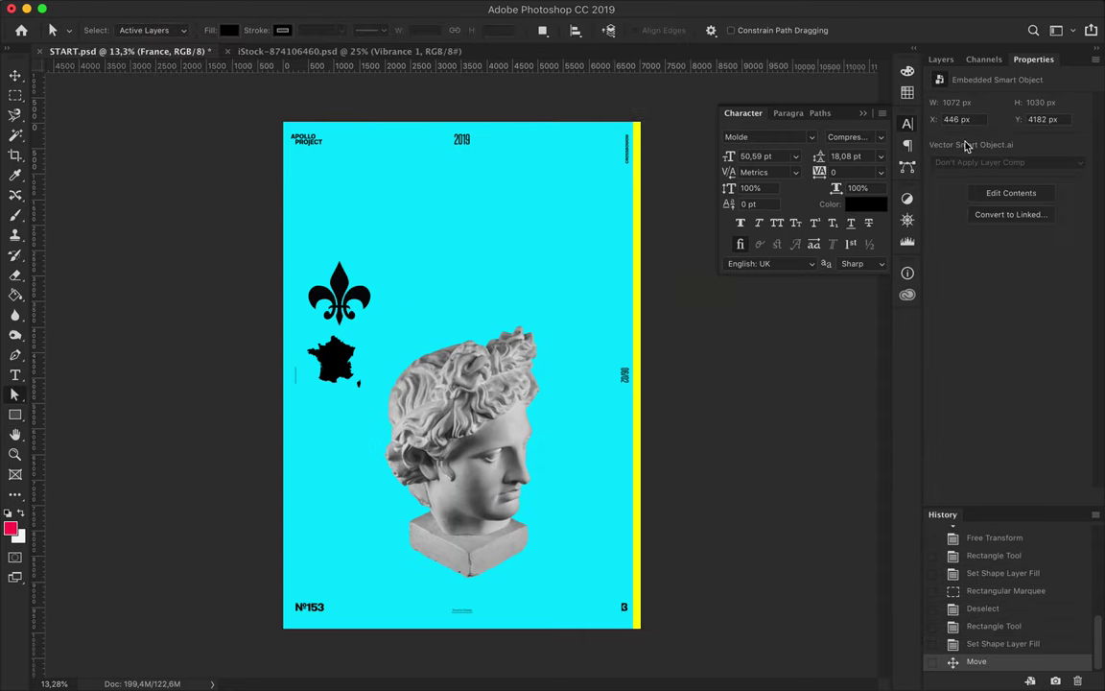
left_click(941, 59)
right_click(983, 234)
left_click(945, 251)
- Enlarge the France map with a free transform
left_click(867, 204)
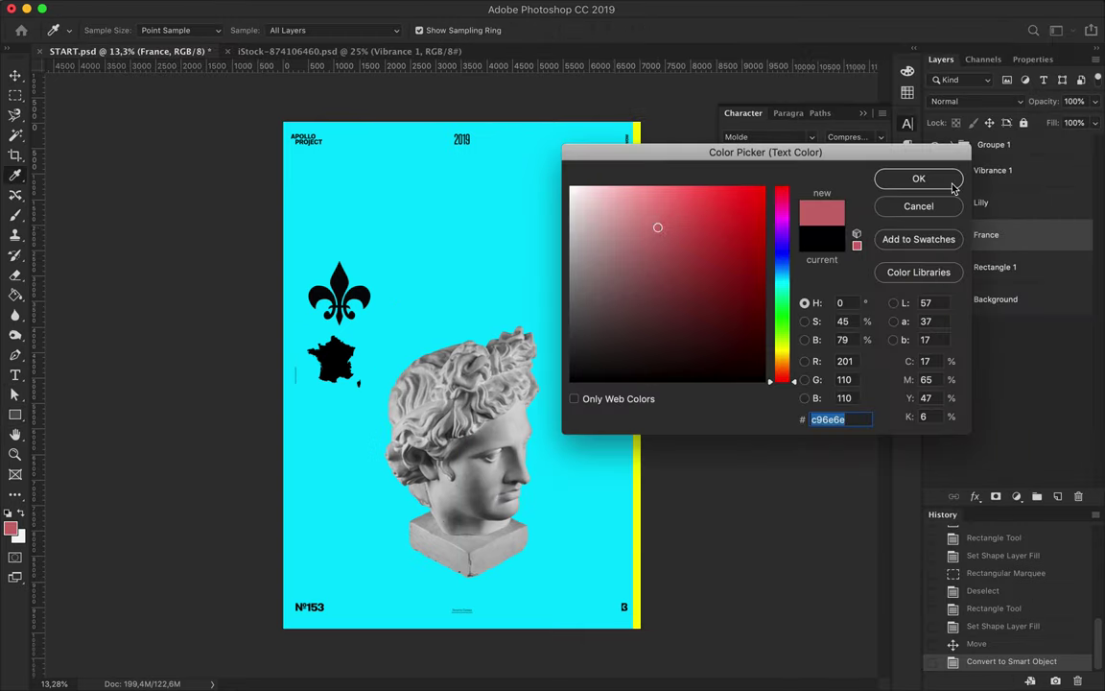
left_click(917, 178)
key("v")
key("ctrl+t")
left_click_drag(358, 387, 559, 578)
key("Return")
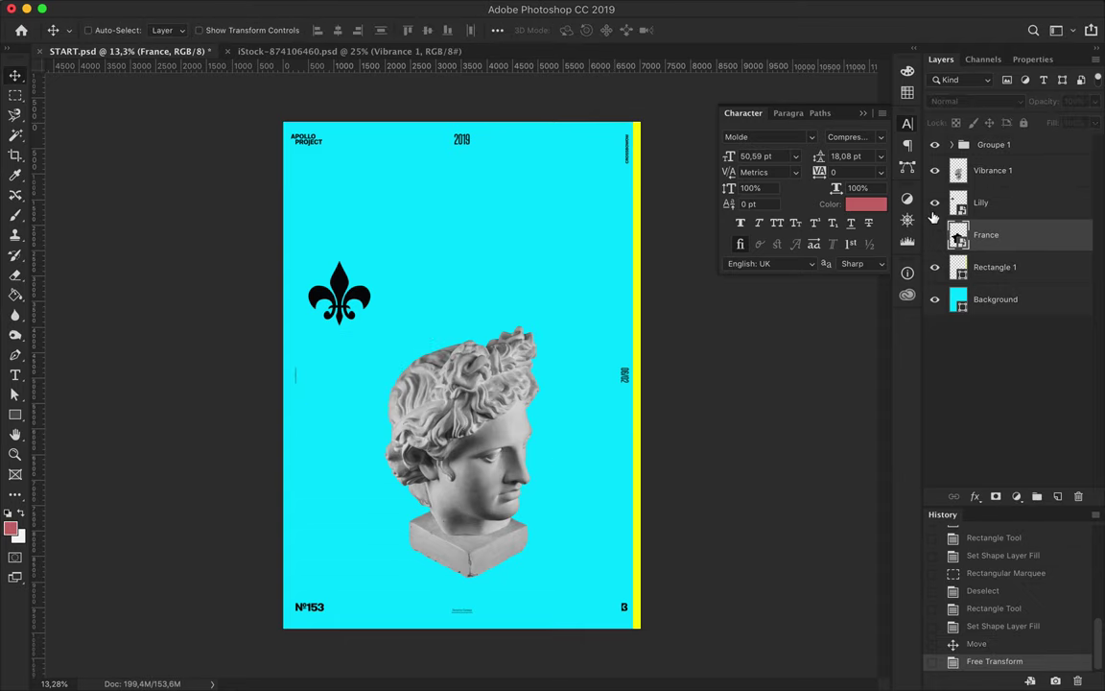
- Move the statue head up and left, and hide the fleur-de-lis layer
left_click_drag(527, 422, 509, 379)
left_click_drag(993, 170, 989, 236)
key("m")
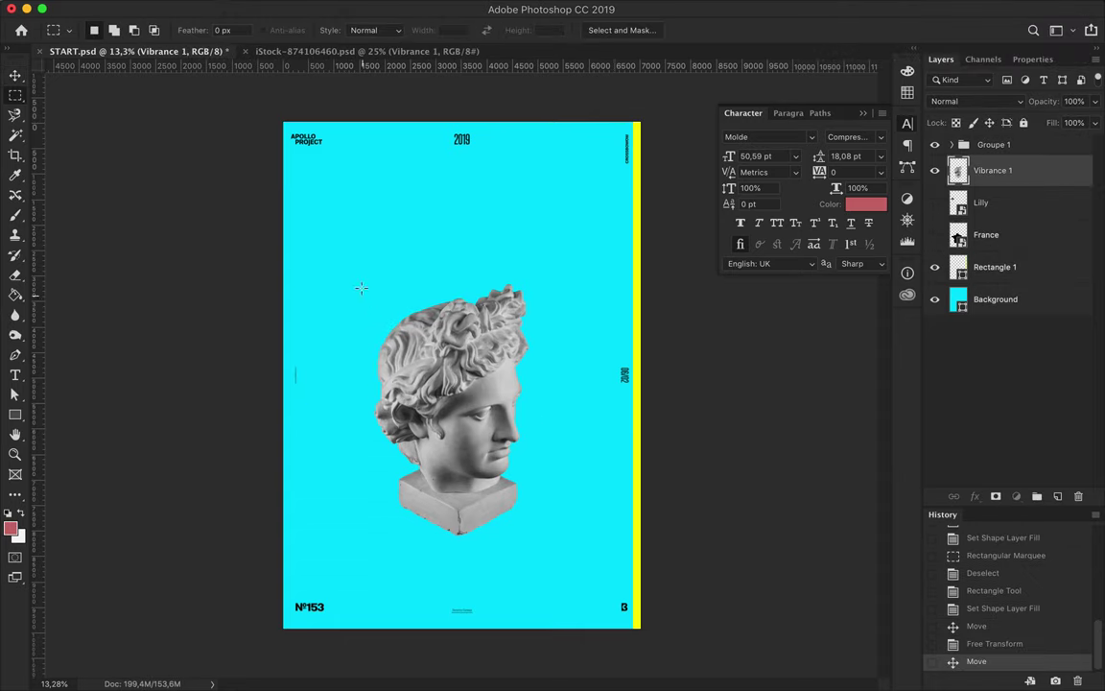
left_click_drag(364, 291, 500, 494)
key("ctrl+d")
key("u")
left_click(172, 31)
- Clip a yellow rectangle to the statue head with Color blend mode
left_click_drag(353, 271, 547, 554)
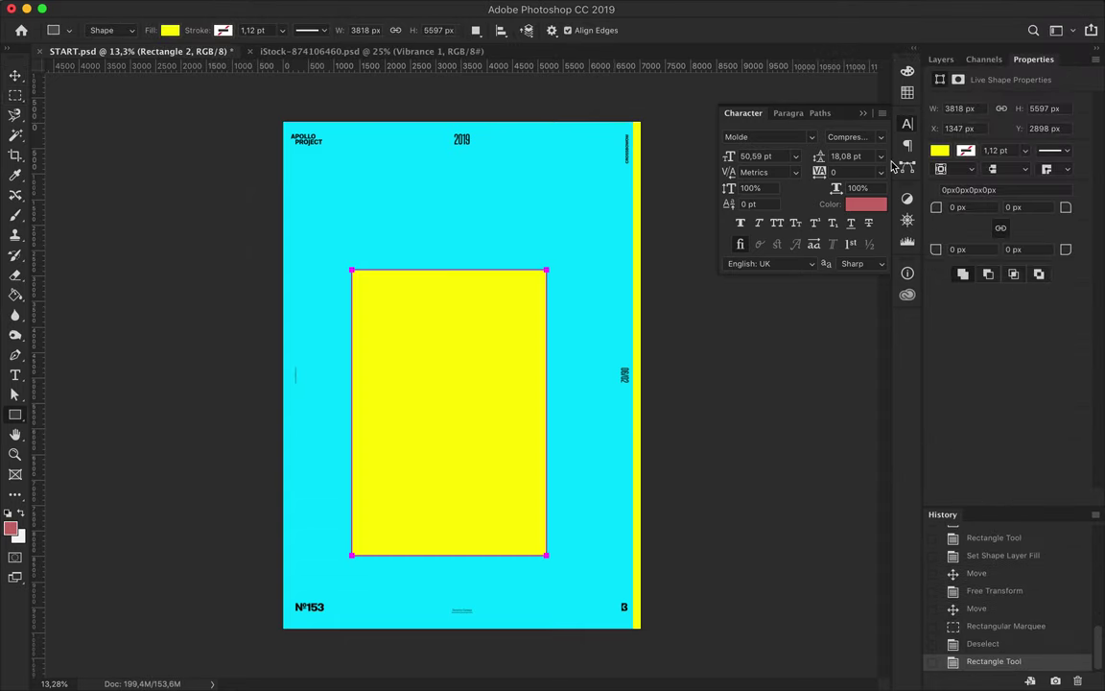
key("ctrl+alt+g")
key("v")
left_click(974, 101)
left_click(978, 434)
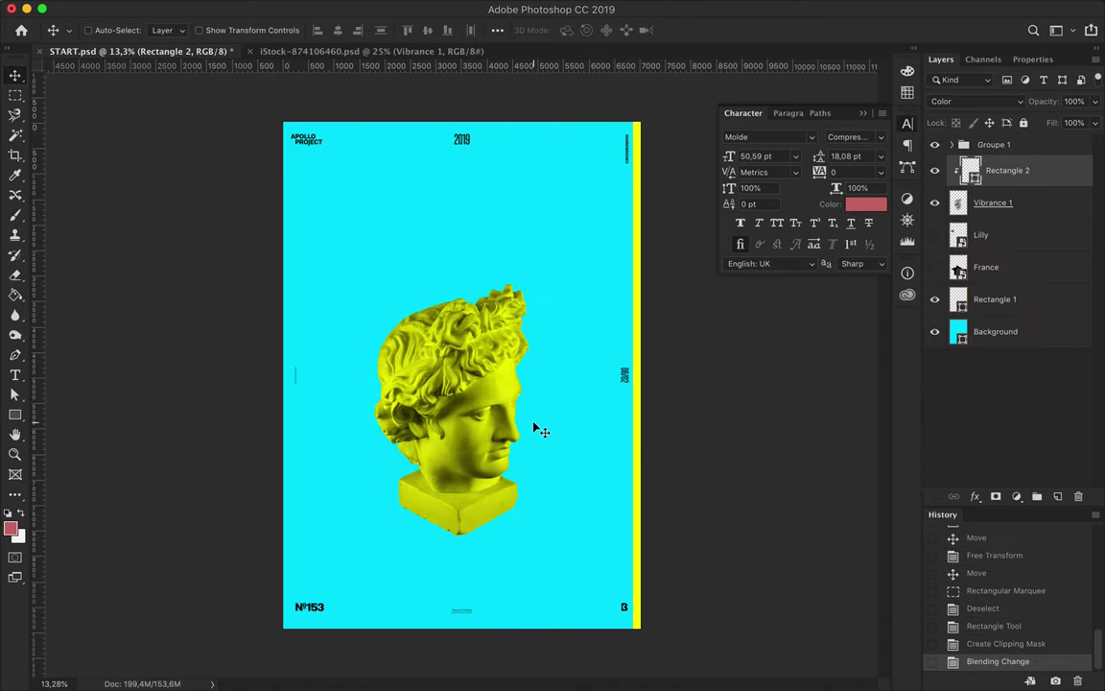
scroll(535, 427, "up", 2)
- Add a Levels adjustment to the statue to boost its contrast
left_click(993, 203)
left_click(1016, 496)
left_click(1009, 579)
left_click_drag(963, 222, 969, 221)
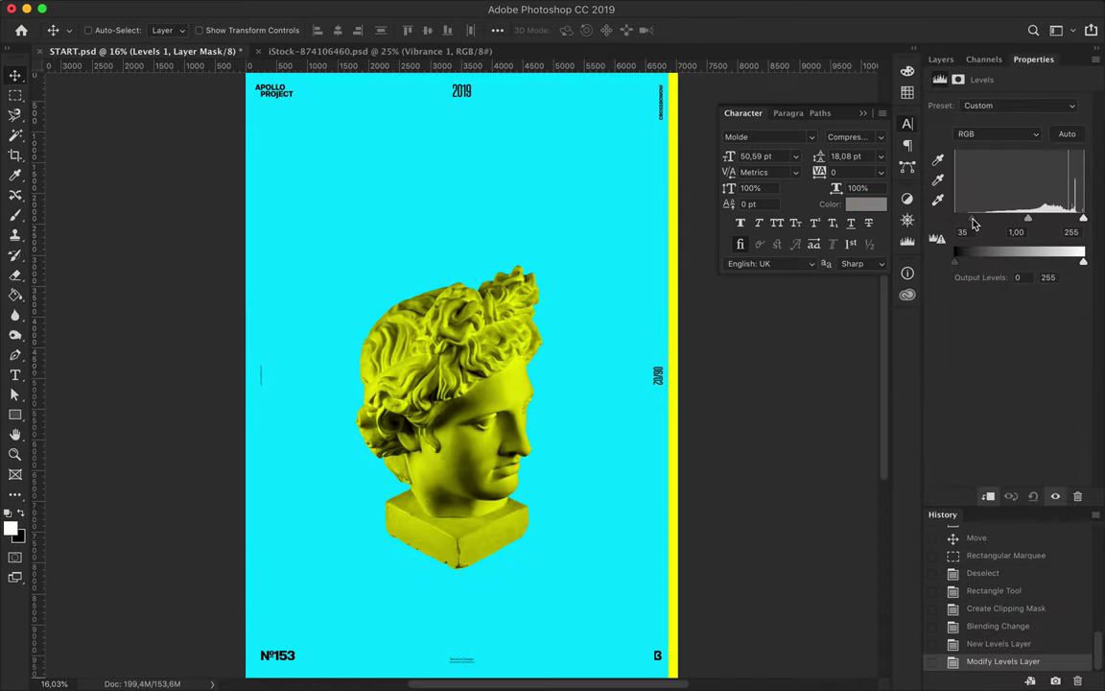
left_click_drag(1066, 222, 1019, 222)
- Group the statue layers and name the group Apollo Statue
left_click(940, 59)
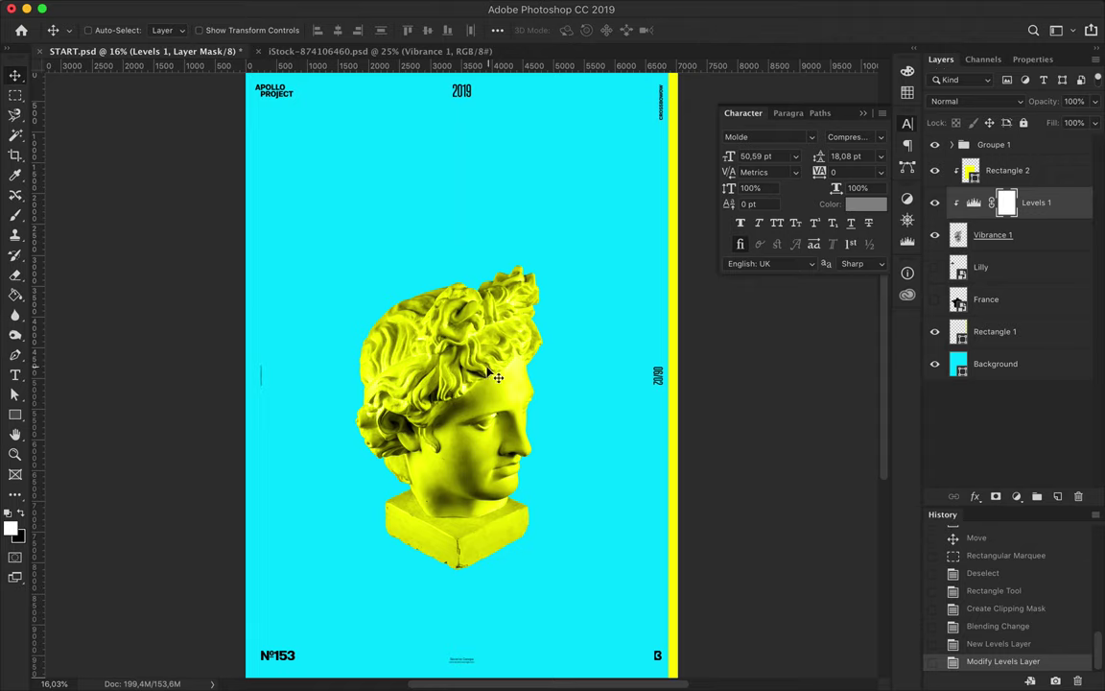
left_click(1003, 170, "shift")
key("ctrl+g")
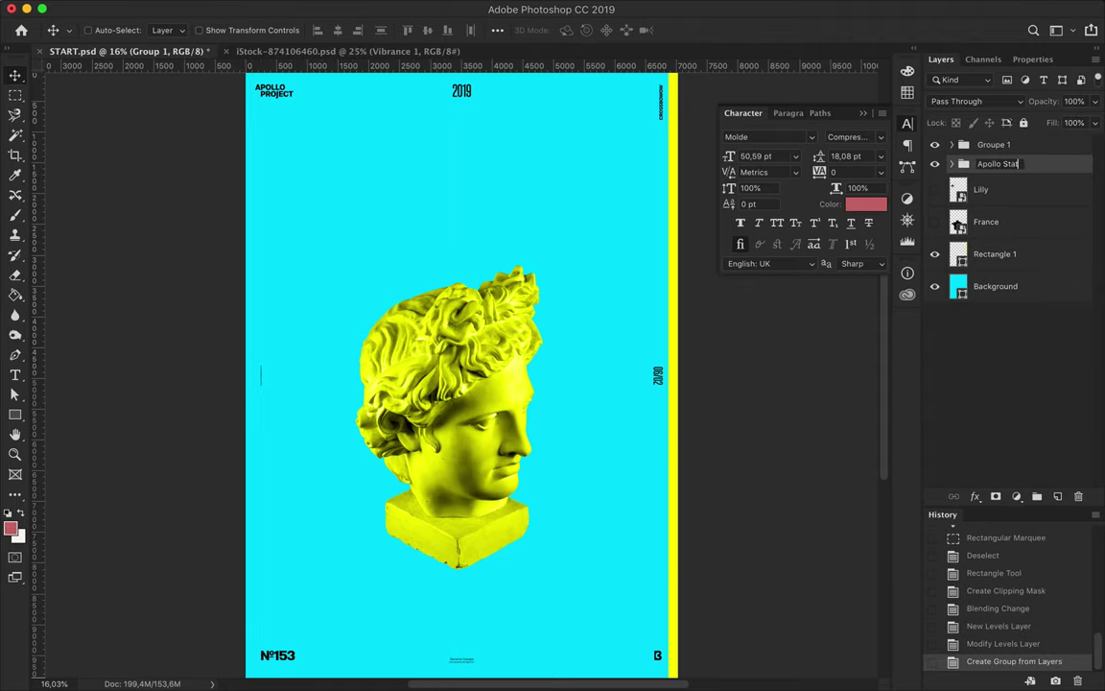
type("tue")
key("shift+Tab")
type("Layo")
- Draw a light grey box above the statue
left_click(170, 29)
left_click(167, 96)
left_click_drag(364, 152, 558, 250)
- Add APOLLO title text in cyan
key("t")
left_click(625, 30)
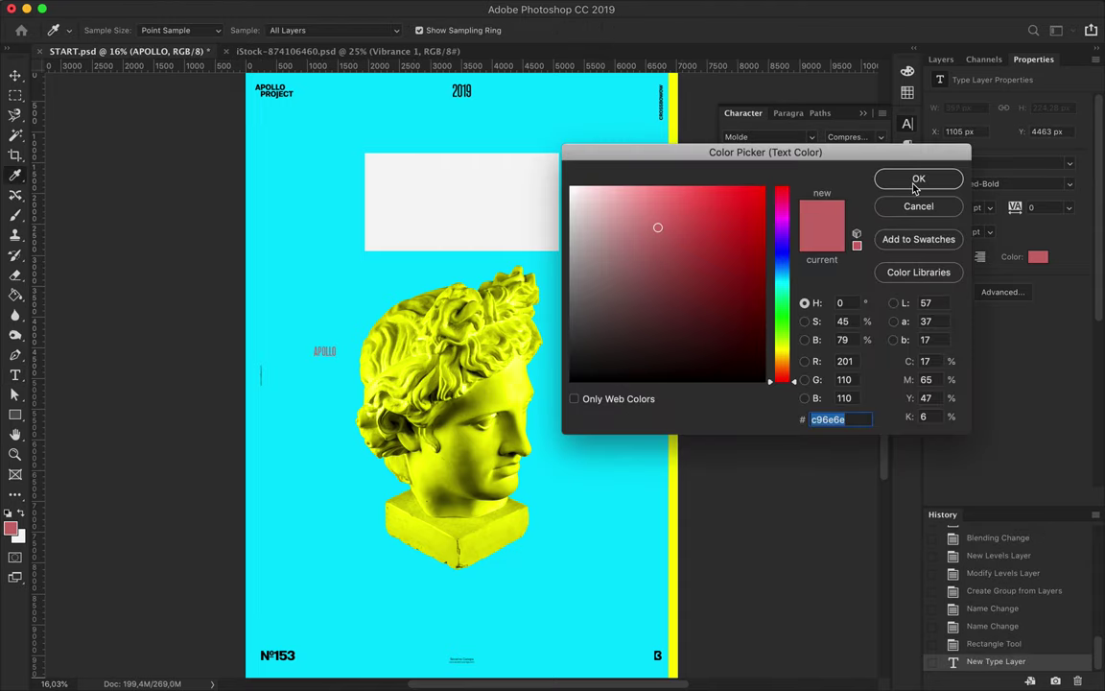
left_click(918, 180)
left_click(625, 30)
left_click(288, 240)
left_click(918, 180)
- Fit APOLLO inside the grey box and centre it horizontally on the box
key("v")
mouse_move(324, 351)
left_mouse_down()
mouse_move(441, 206)
mouse_move(447, 263)
left_mouse_up()
left_click_drag(505, 206, 537, 202)
key("Return")
left_click(552, 189, "shift")
left_click(357, 30)
left_click(338, 30)
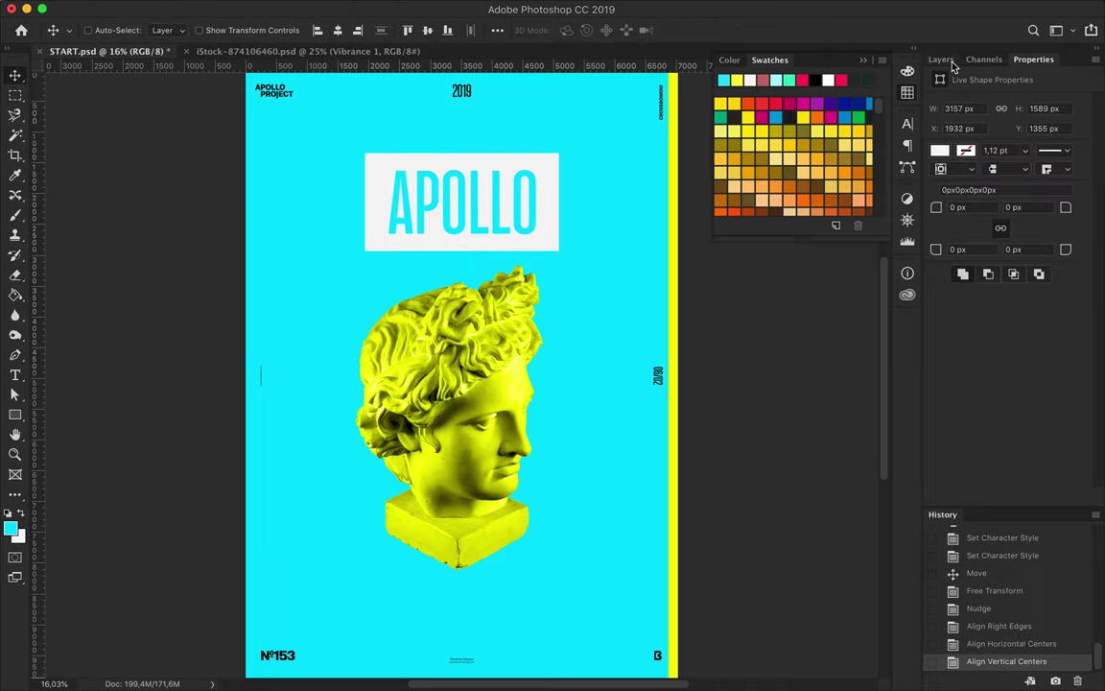
- Widen the grey box slightly
left_click(941, 60)
key("ctrl+t")
left_click_drag(562, 201, 566, 201)
key("Return")
key("ctrl+t")
key("Return")
- Centre the title on the canvas and group its layers below Apollo Statue
left_click(338, 30)
left_click(497, 30)
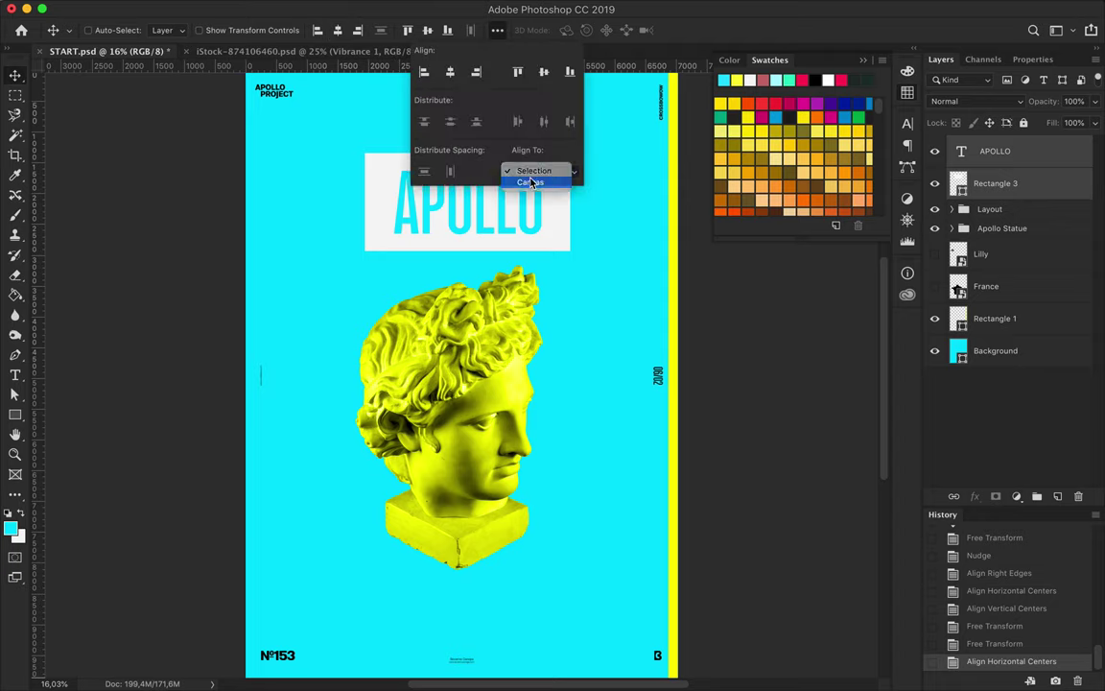
left_click(530, 175)
left_click_drag(997, 182, 998, 238)
key("ctrl+g")
double_click(991, 183)
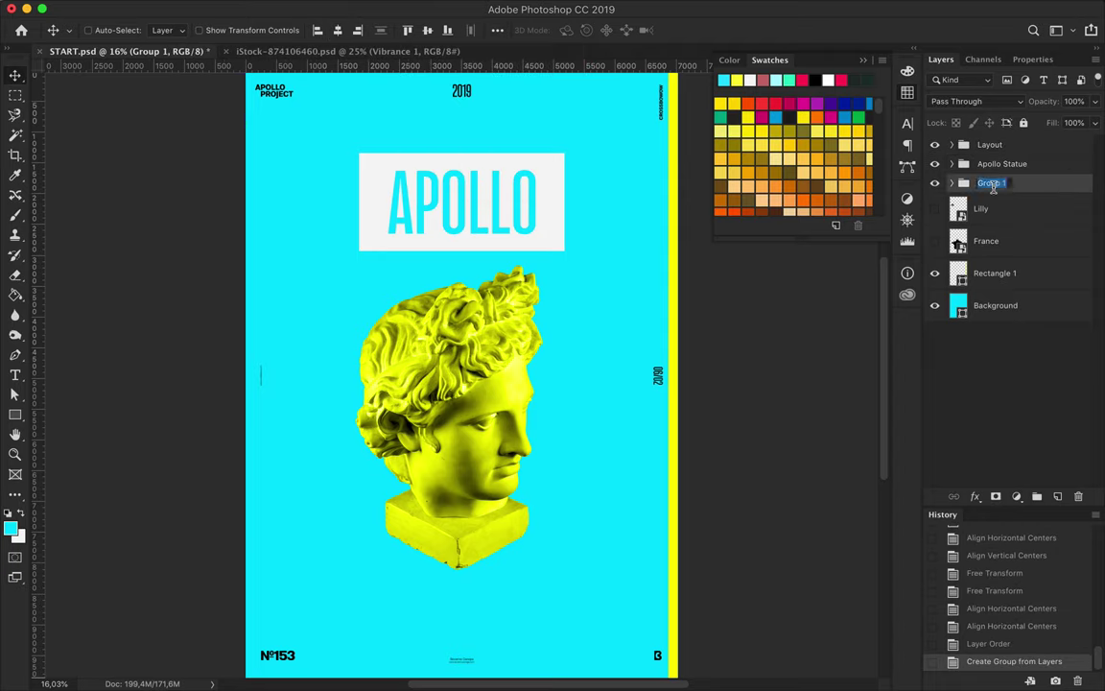
- Try a yellow outline and fill on the grey box, then remove both
key("a")
left_click(515, 240)
left_click(282, 30)
left_click(207, 116)
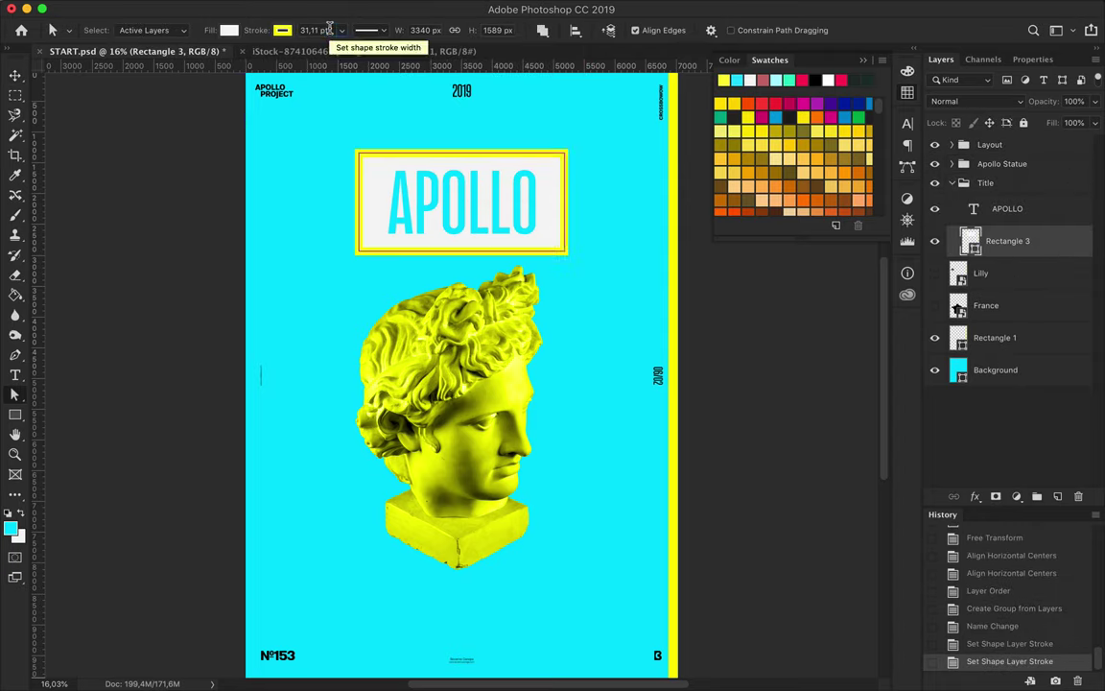
left_click(561, 189, "ctrl")
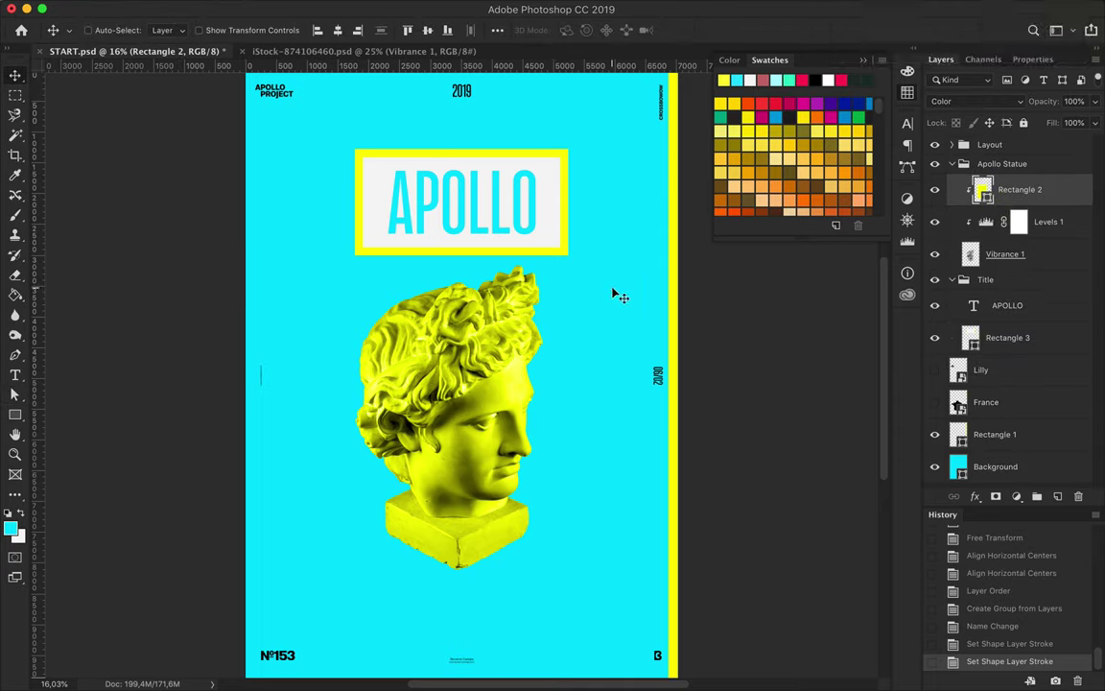
left_click(558, 266, "ctrl")
left_click(259, 29)
left_click(221, 182)
key("ctrl+z")
key("a")
left_click(282, 30)
- Nudge the yellow side strip right into place
left_click(209, 93)
key("v")
left_click(671, 290, "ctrl")
key("shift+Right")
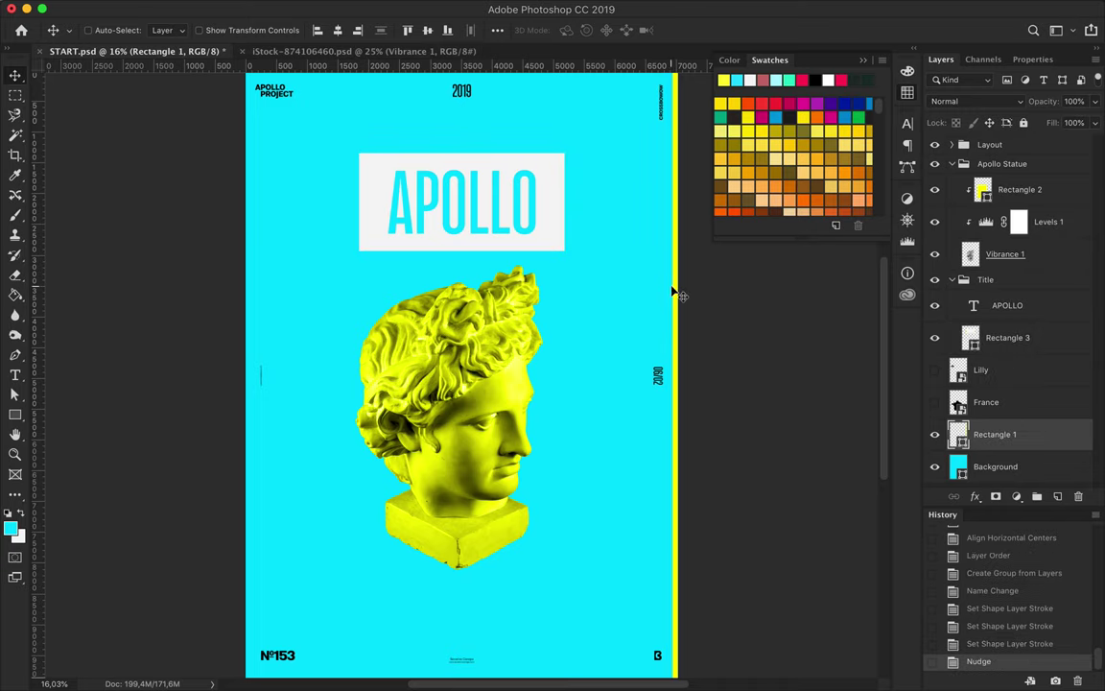
- Try a Vibrance adjustment at -100, then delete it
left_click(1019, 222)
left_click(1016, 496)
left_click(1014, 622)
left_click_drag(1007, 120, 905, 124)
left_click(941, 59)
key("Delete")
- Brighten the statue by raising the Levels output black and midtones
double_click(1085, 222)
left_click_drag(955, 261, 978, 261)
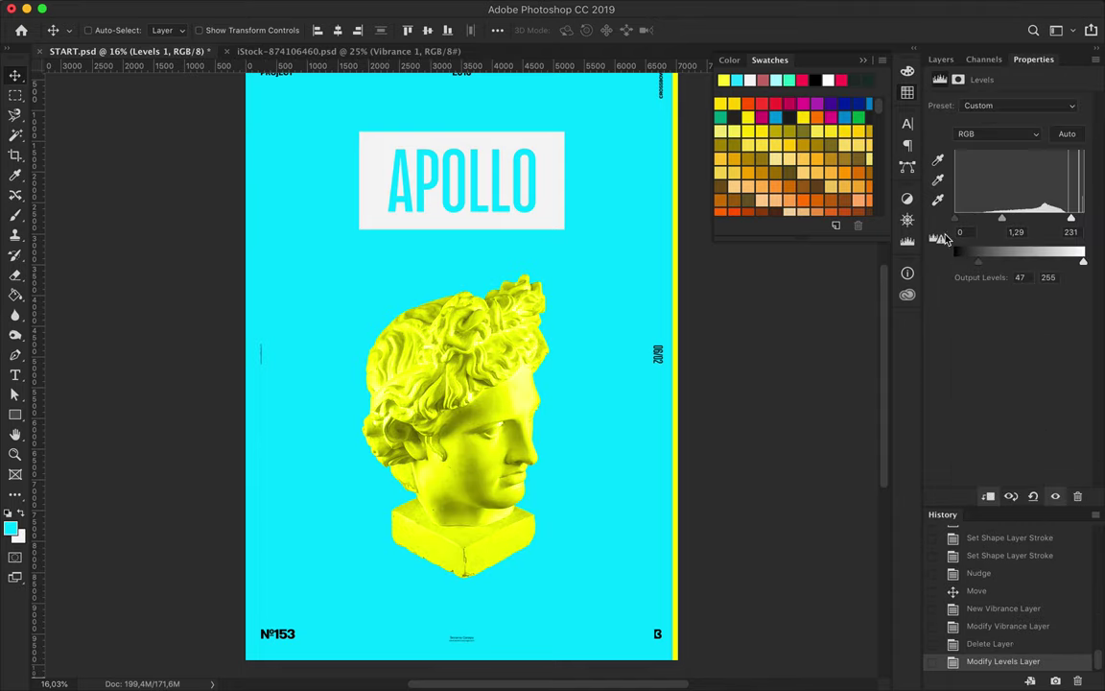
left_click_drag(1001, 219, 1015, 219)
left_click_drag(983, 273, 1001, 266)
left_click(942, 60)
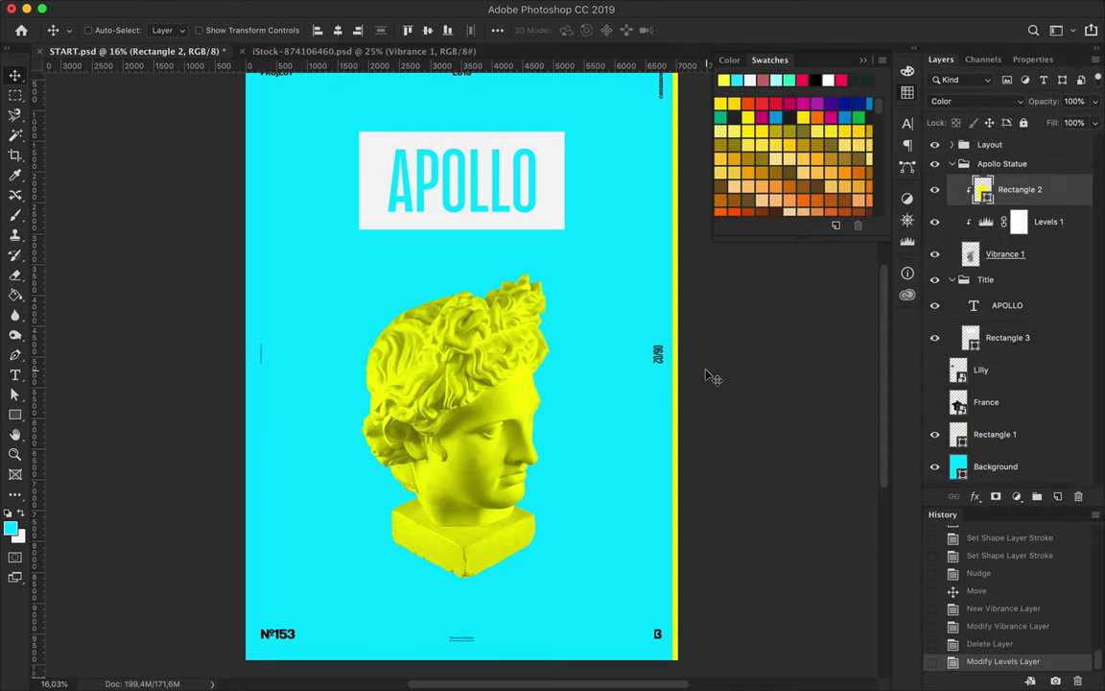
scroll(576, 288, "up", 2)
left_click_drag(523, 239, 518, 317)
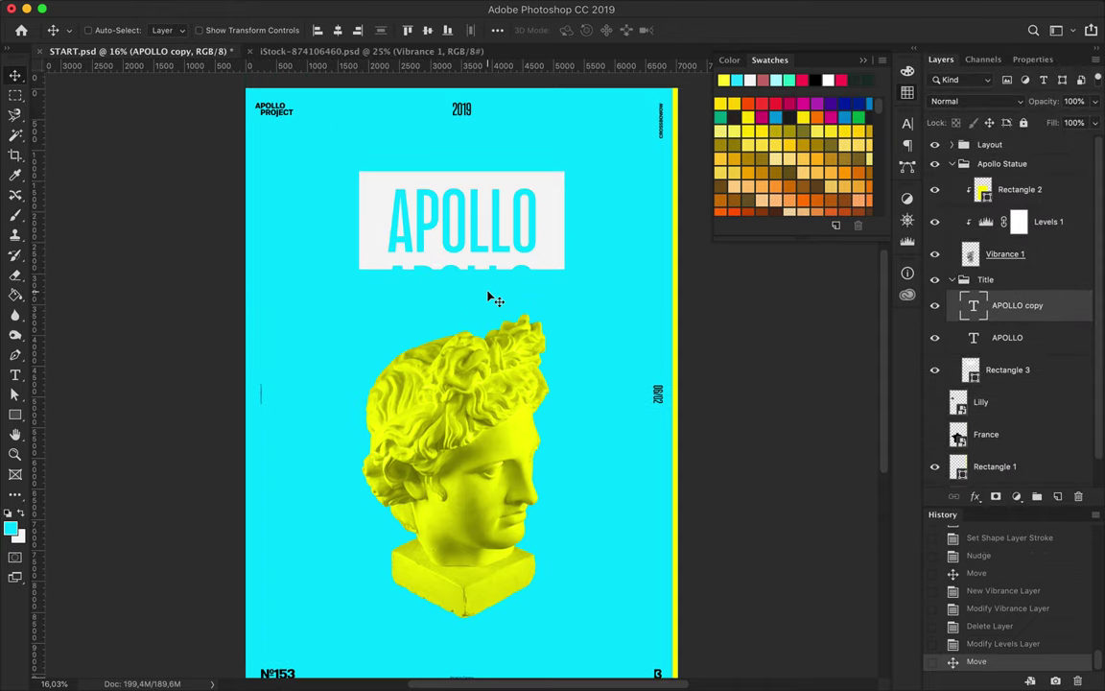
- Rotate a yellow APOLLO copy vertical and duplicate it along both edges and lower left
key("Return")
mouse_move(542, 309)
left_mouse_down()
mouse_move(297, 219)
mouse_move(300, 204)
left_mouse_up()
key("ctrl+t")
left_click_drag(227, 175, 655, 182)
key("Return")
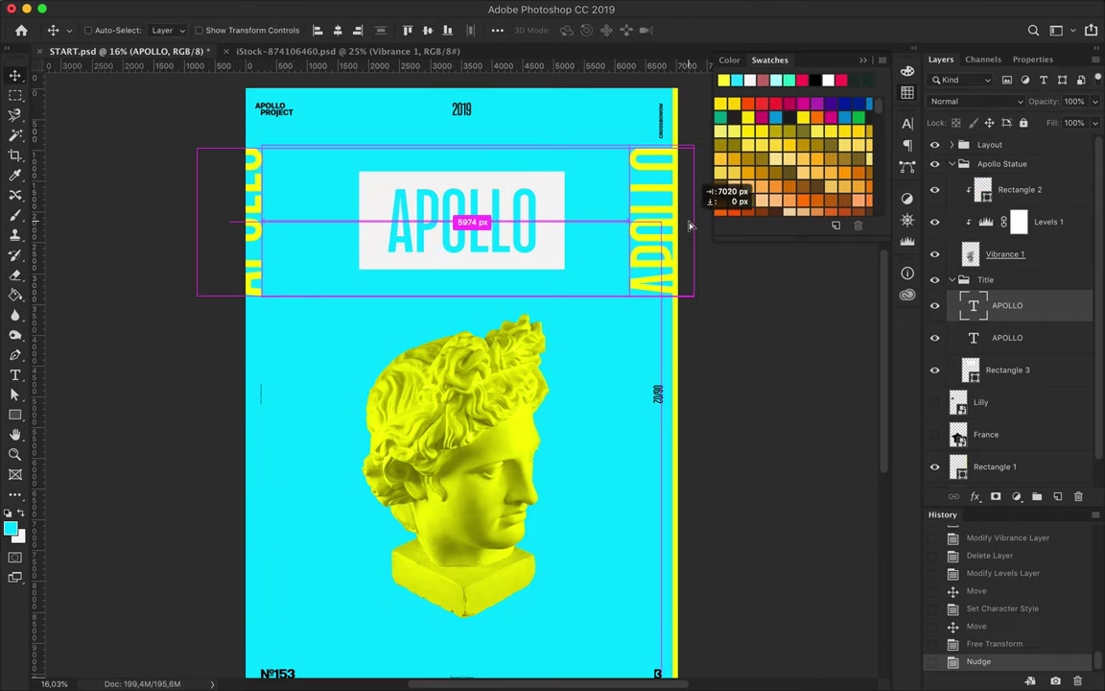
left_click_drag(665, 225, 311, 428)
double_click(311, 429)
- Change the copy to FRENCH KINGS in Bold with tracking -60
type("FRENC")
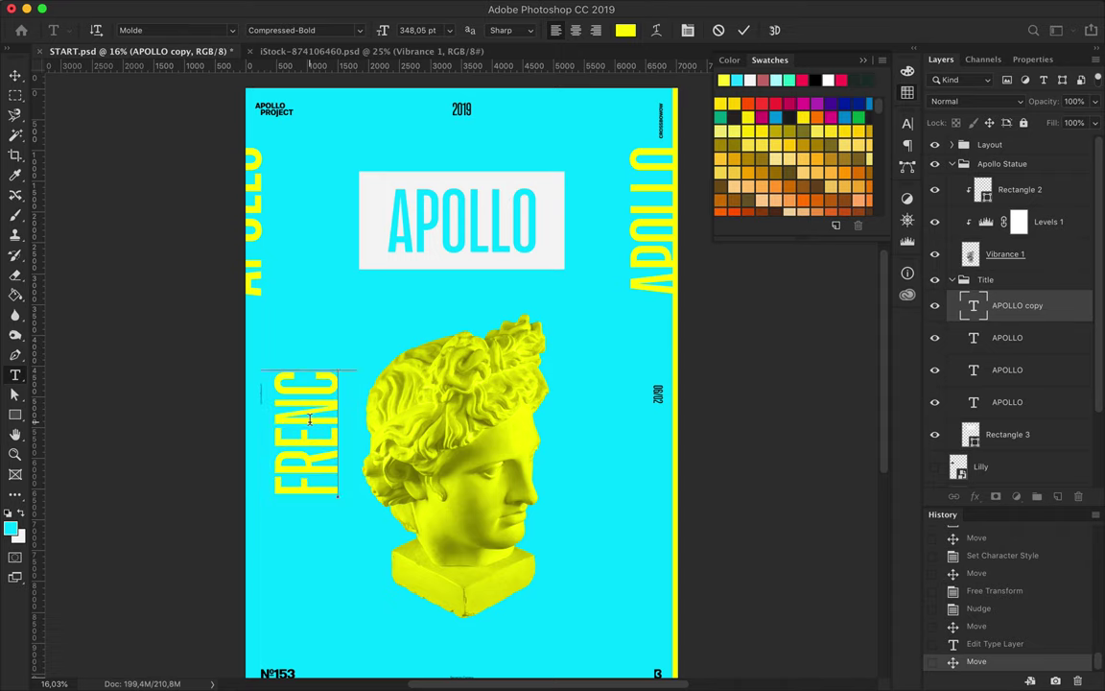
type("H KINGS")
key("ctrl+Return")
left_click(907, 123)
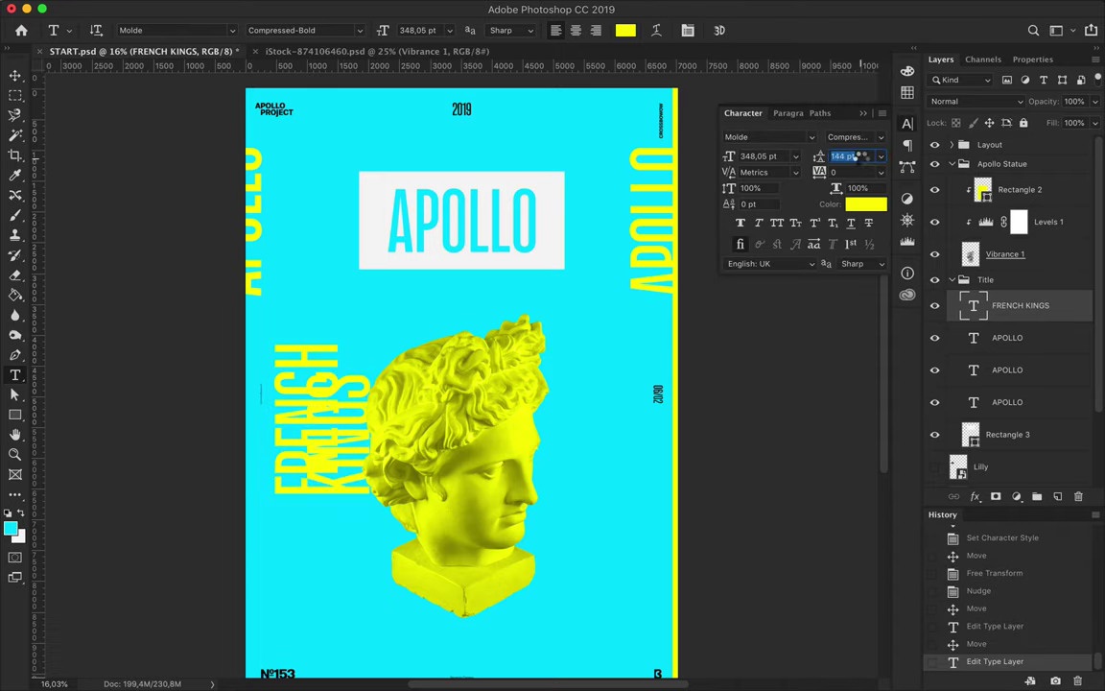
left_click(854, 136)
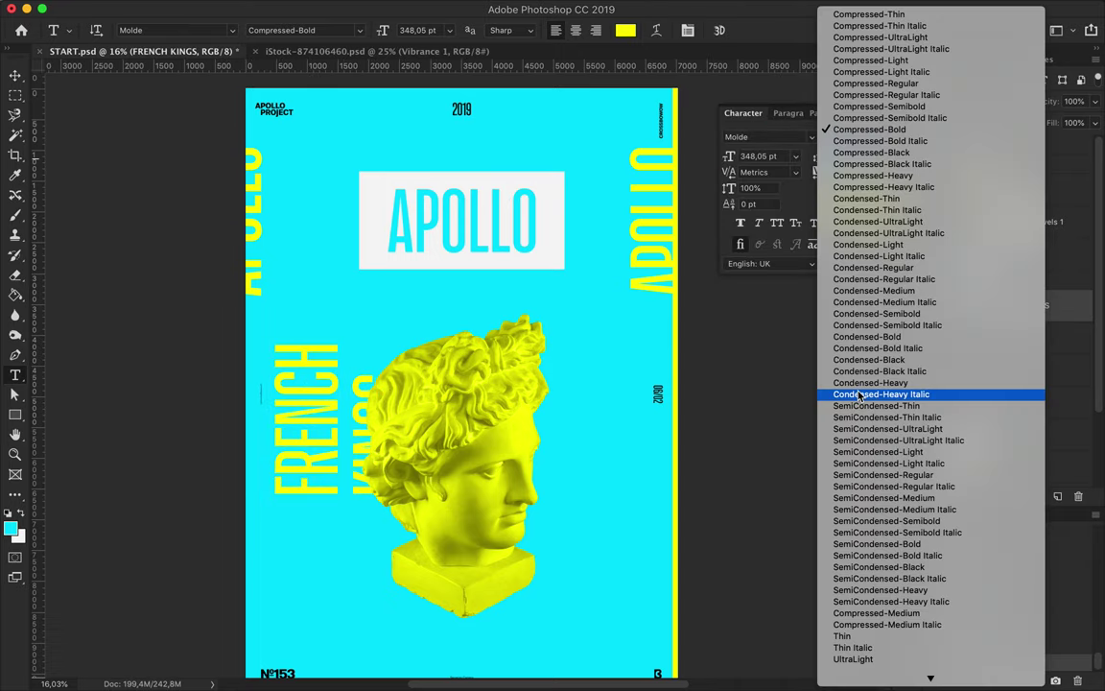
left_click(854, 558)
left_click(844, 172)
type("-60")
key("Return")
left_click(844, 136)
key("Up")
key("Up")
key("Up")
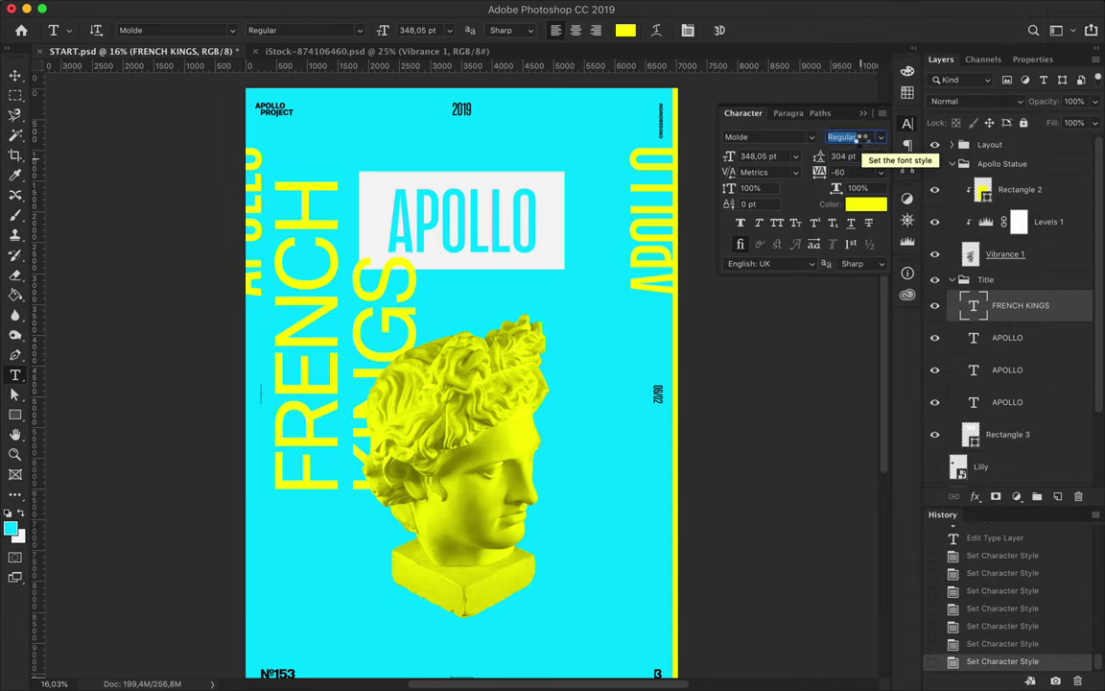
key("Down")
- Move FRENCH KINGS lower, enlarge it, and colour it #ffffff
mouse_move(338, 153)
left_mouse_down()
mouse_move(339, 341)
mouse_move(331, 173)
left_mouse_up()
key("Return")
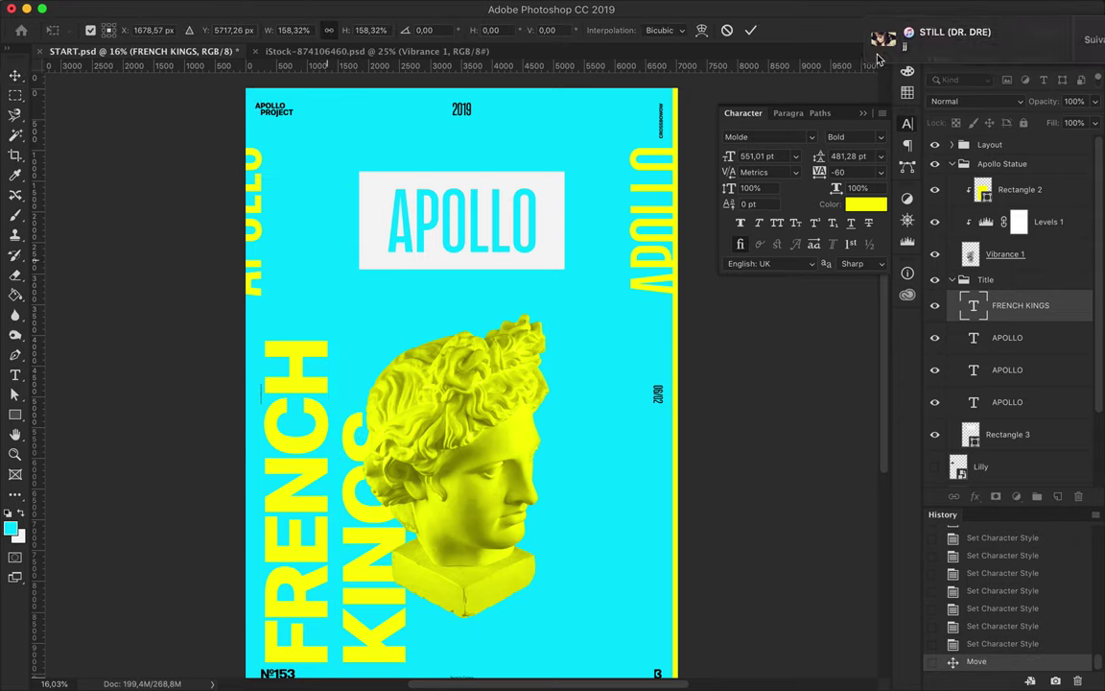
left_click(626, 30)
type("ffffff")
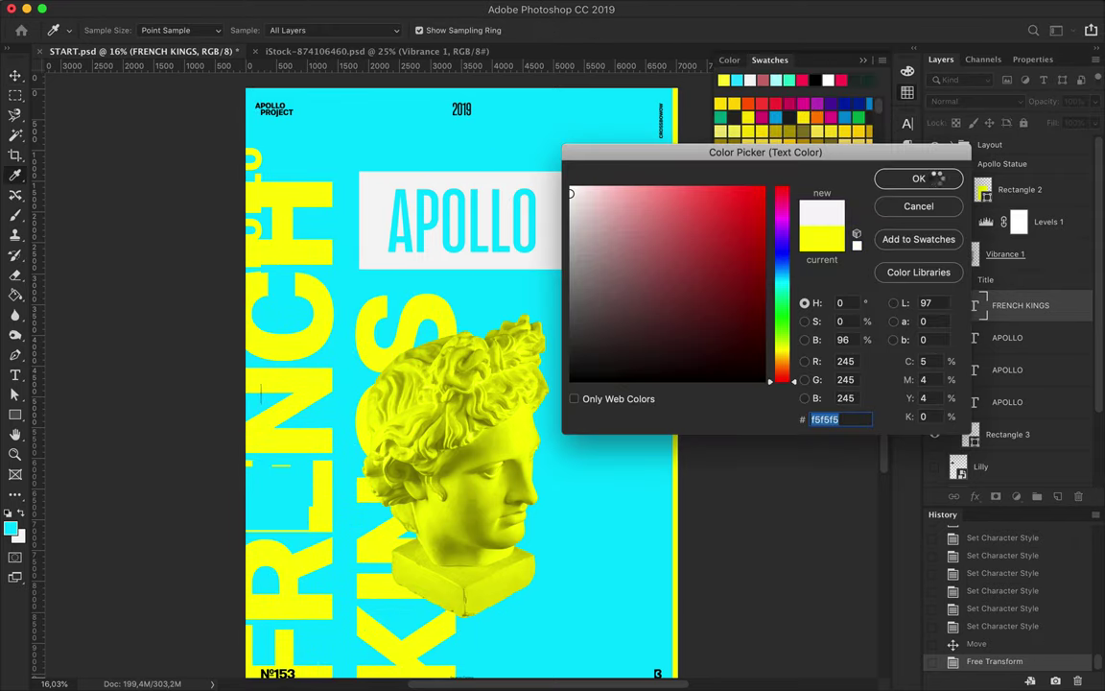
left_click(918, 176)
- Move FRENCH KINGS below Rectangle 3 in the layer stack and stretch it taller
key("v")
left_click_drag(1017, 305, 1013, 469)
scroll(474, 305, "down", 2)
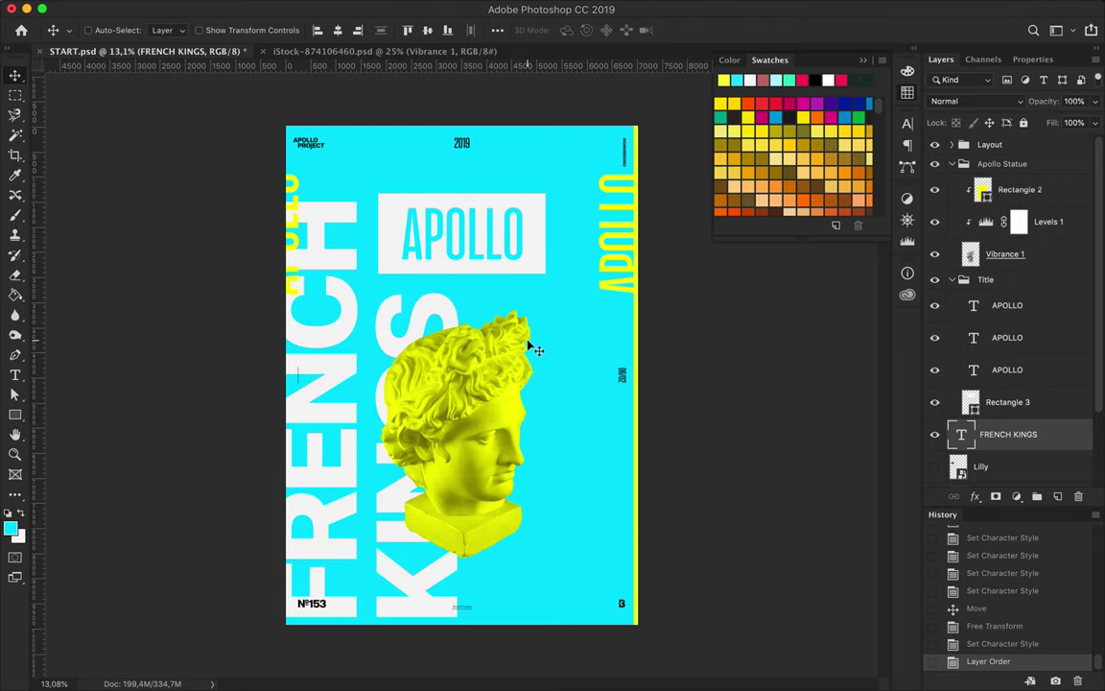
key("ctrl+t")
left_click_drag(369, 254, 368, 299)
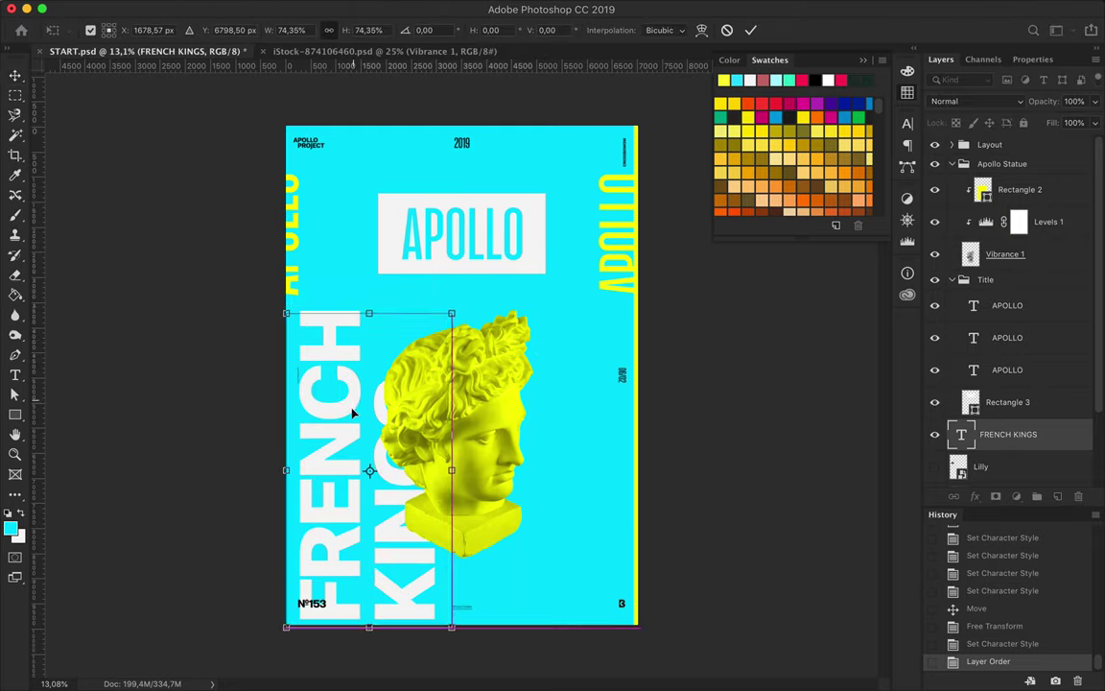
- Scale the FRENCH KINGS text down proportionally and rotate it slightly
left_click_drag(341, 398, 351, 414)
left_click_drag(359, 562, 393, 470)
left_click_drag(489, 305, 506, 316)
- Cut the text down to FRENCH and move it to the poster's top
key("Return")
key("t")
double_click(343, 422)
key("BackSpace")
key("Escape")
key("v")
mouse_move(358, 395)
left_mouse_down()
mouse_move(365, 147)
mouse_move(555, 585)
mouse_move(535, 642)
mouse_move(424, 298)
mouse_move(589, 144)
mouse_move(293, 648)
left_mouse_up()
- Retype the duplicated FRENCH text layer as KINGS
double_click(427, 307)
type("KINGS")
key("Escape")
key("v")
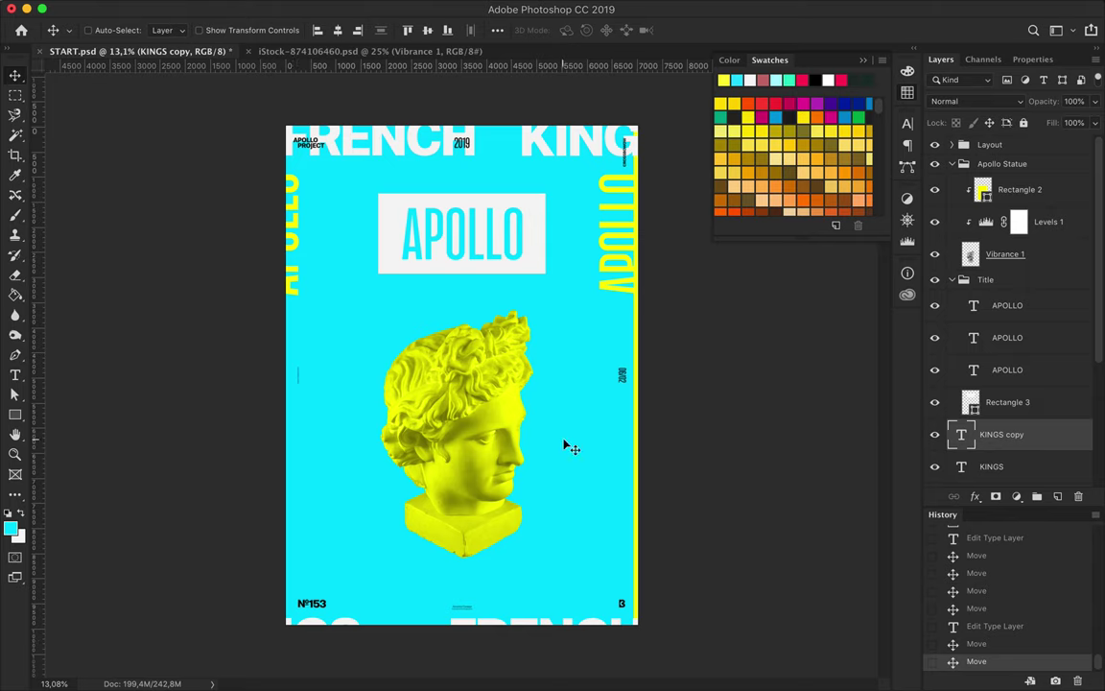
scroll(412, 303, "up", 2)
scroll(411, 304, "up", 1)
- Save the poster and prepare a new empty layer with the Brush tool
key("ctrl+s")
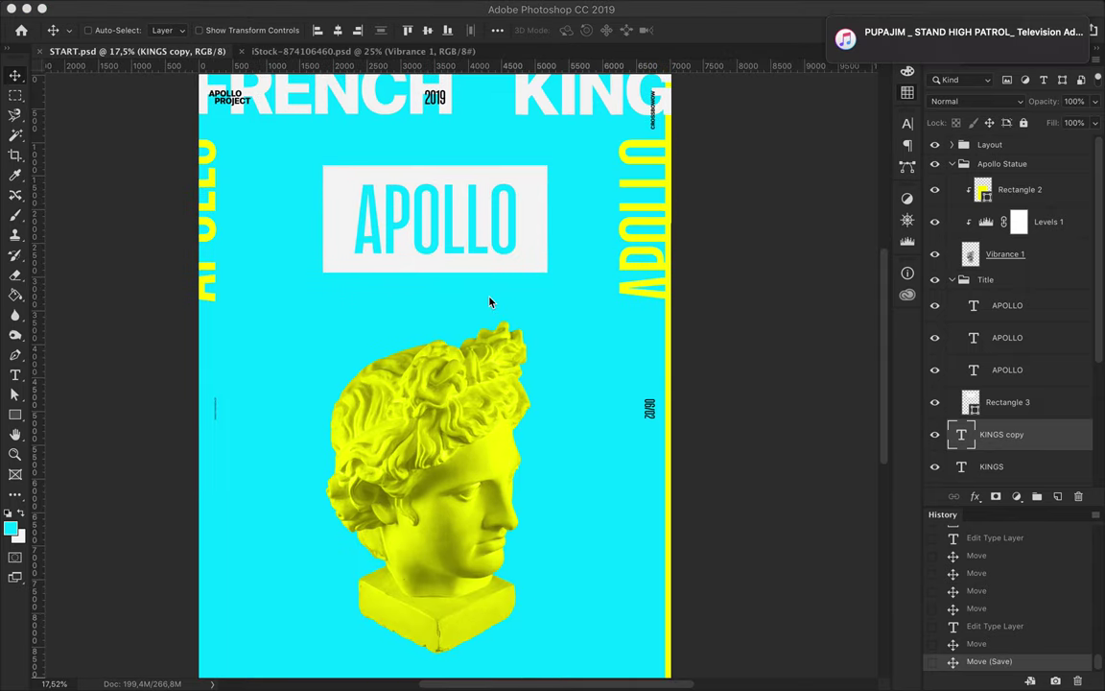
key("F6")
key("b")
key("ctrl+shift+alt+n")
right_click(397, 399)
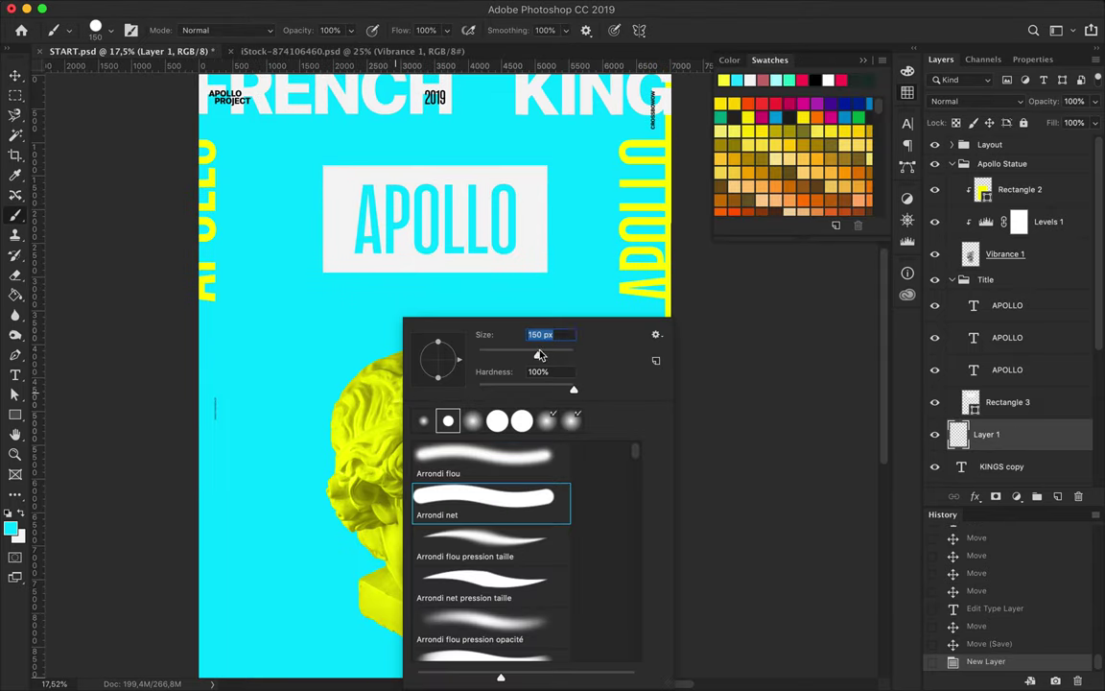
key("Escape")
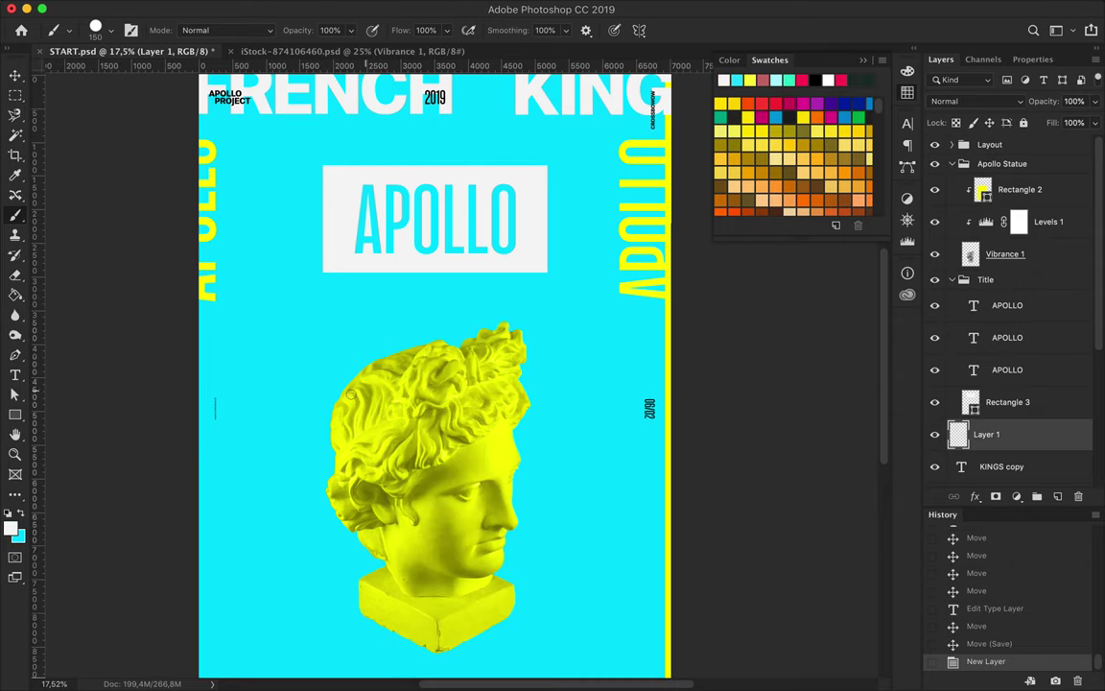
- Paint a white crown with short rays above the statue and name its layer Crown
left_click_drag(990, 434, 957, 165)
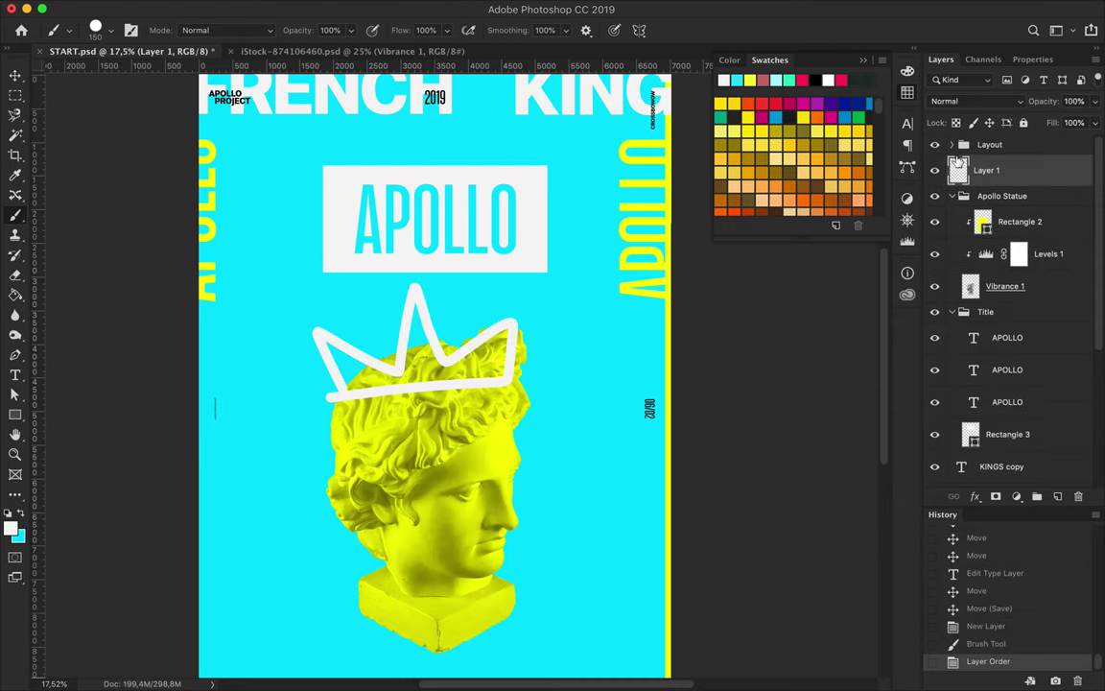
left_click_drag(498, 309, 505, 292)
left_click_drag(529, 332, 547, 313)
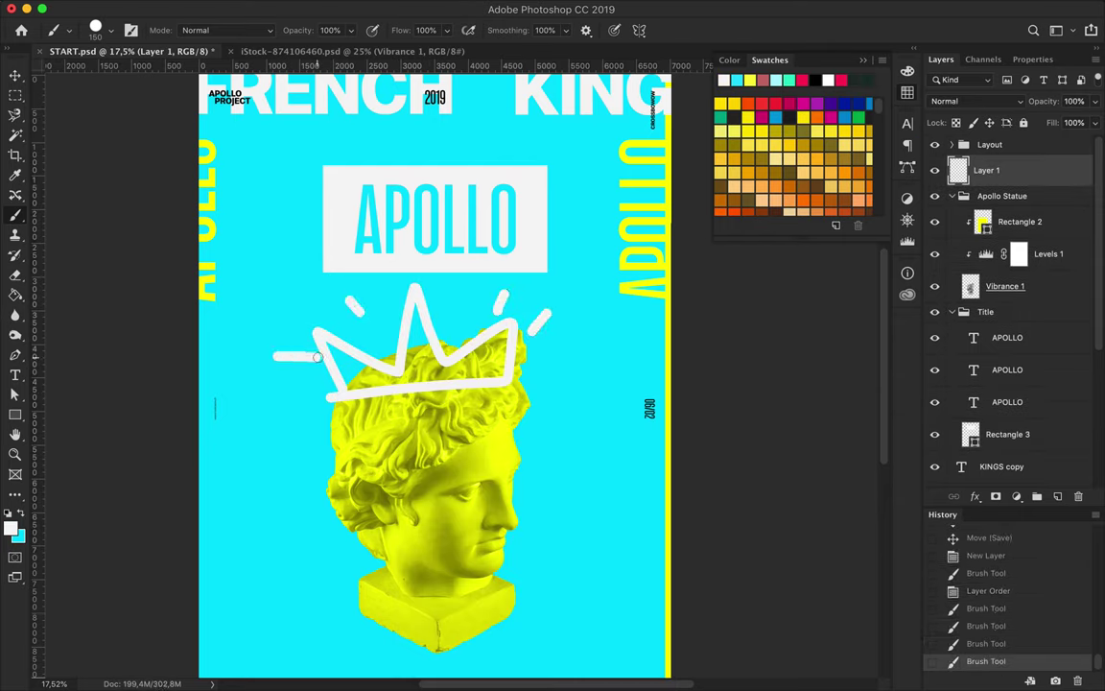
type("rown")
key("Return")
left_click_drag(480, 292, 549, 459)
- Merge the statue layer with its adjustments and duplicate it
left_click(1017, 221)
key("ctrl+e")
left_click_drag(1005, 221, 1005, 219)
- Pen-path a band around the statue copy's upper head and make it a selection
key("p")
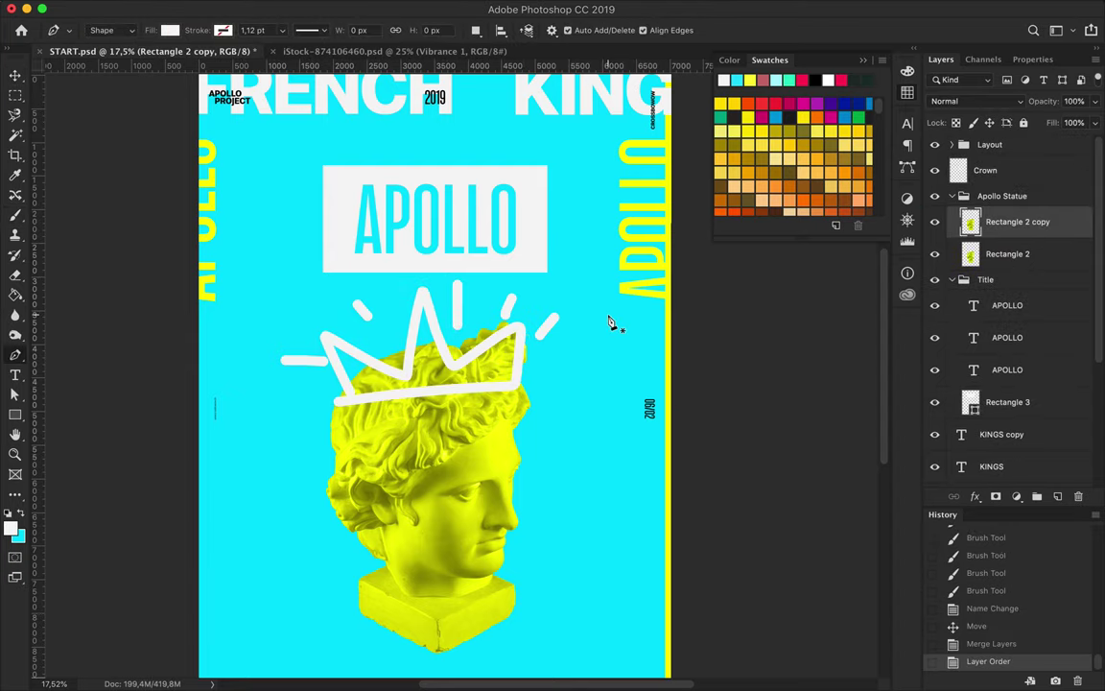
left_click(331, 528)
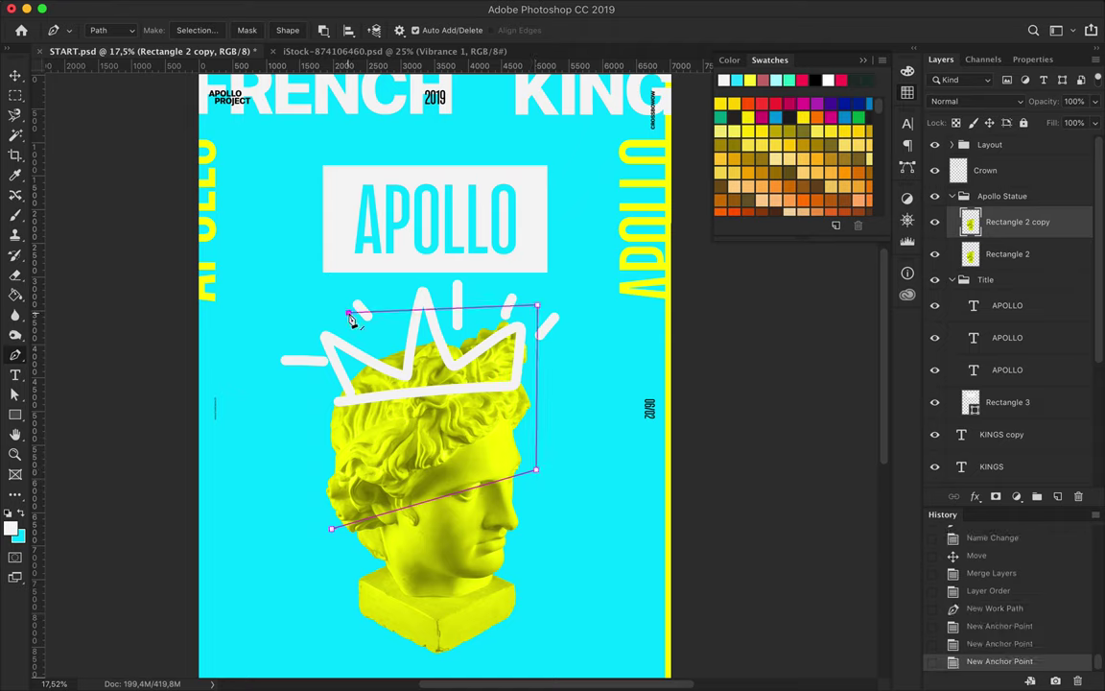
left_click(197, 30)
key("Return")
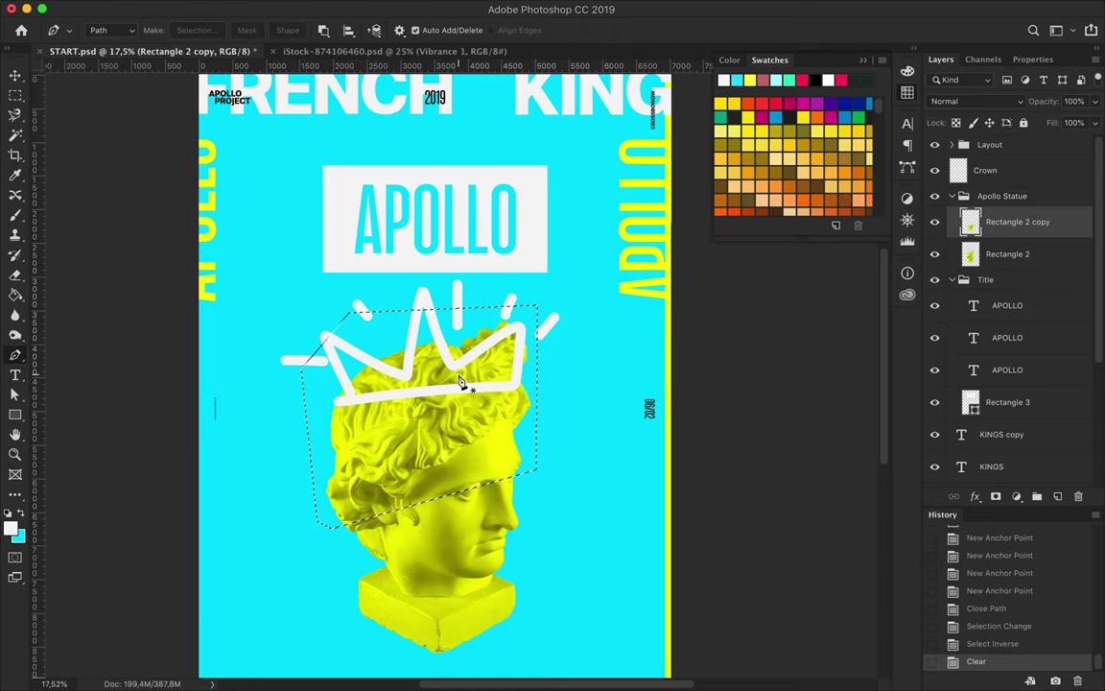
key("ctrl+d")
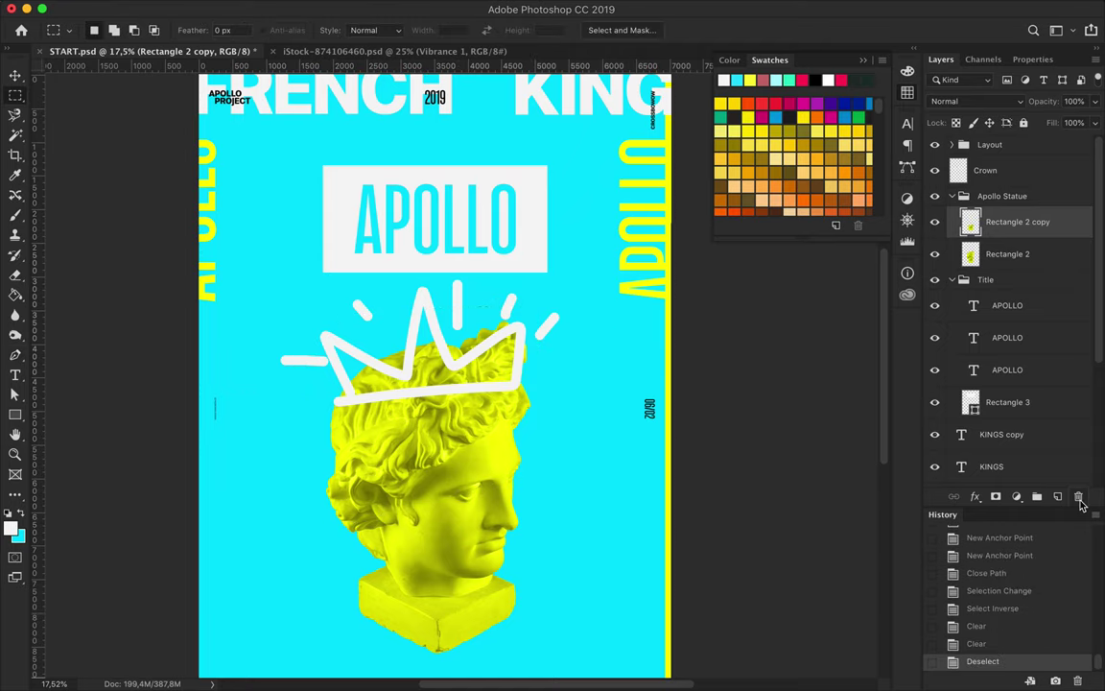
left_click(1078, 496)
key("Return")
key("ctrl+v")
key("ctrl+alt+z")
key("ctrl+alt+z")
key("ctrl+alt+z")
key("ctrl+alt+z")
key("ctrl+alt+z")
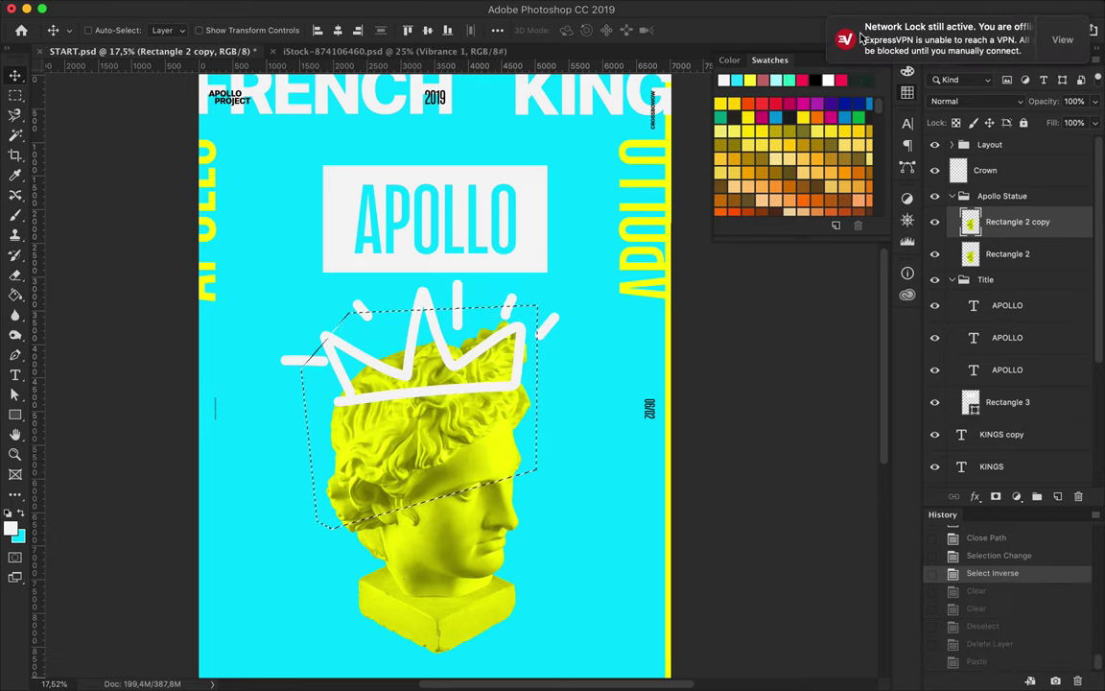
- Clear the copy outside the head band and offset a duplicated slice sideways
key("ctrl+shift+i")
key("Delete")
key("ctrl+d")
mouse_move(425, 475)
left_mouse_down()
mouse_move(437, 443)
mouse_move(408, 449)
mouse_move(502, 451)
mouse_move(497, 474)
left_mouse_up()
key("ctrl+[")
- Offset the full statue slightly and enlarge the statue group to 110%
key("alt+[")
mouse_move(489, 558)
left_mouse_down()
mouse_move(443, 458)
mouse_move(393, 469)
mouse_move(524, 577)
left_mouse_up()
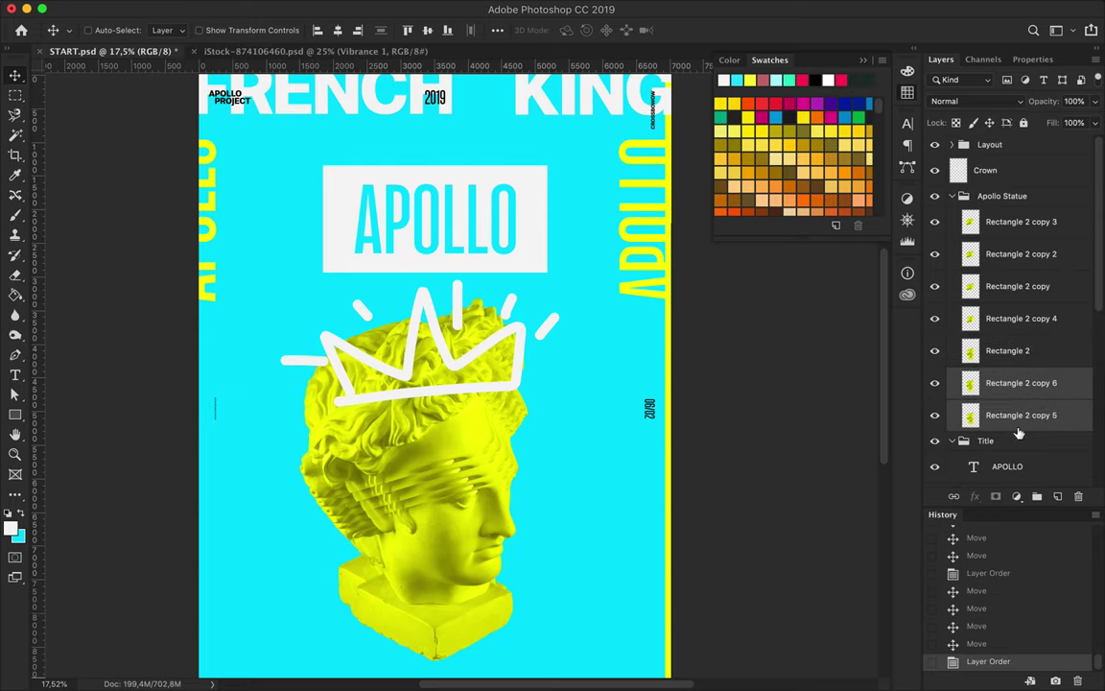
scroll(558, 415, "down", 3)
key("ctrl+t")
left_click_drag(543, 572, 570, 567)
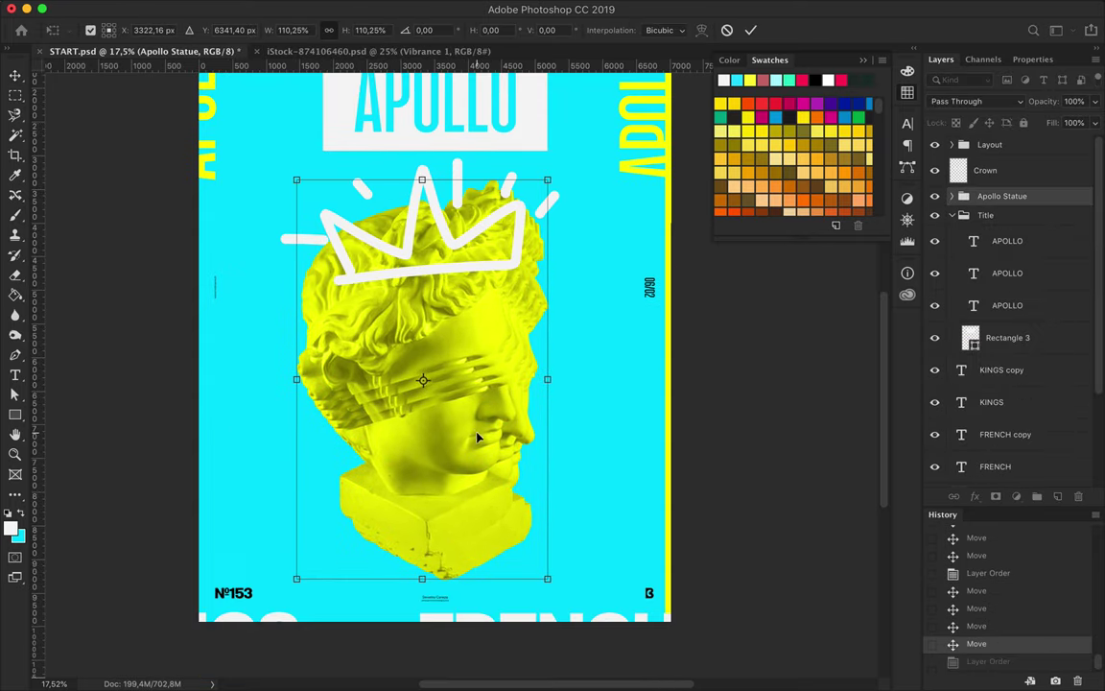
key("Return")
scroll(523, 216, "up", 3)
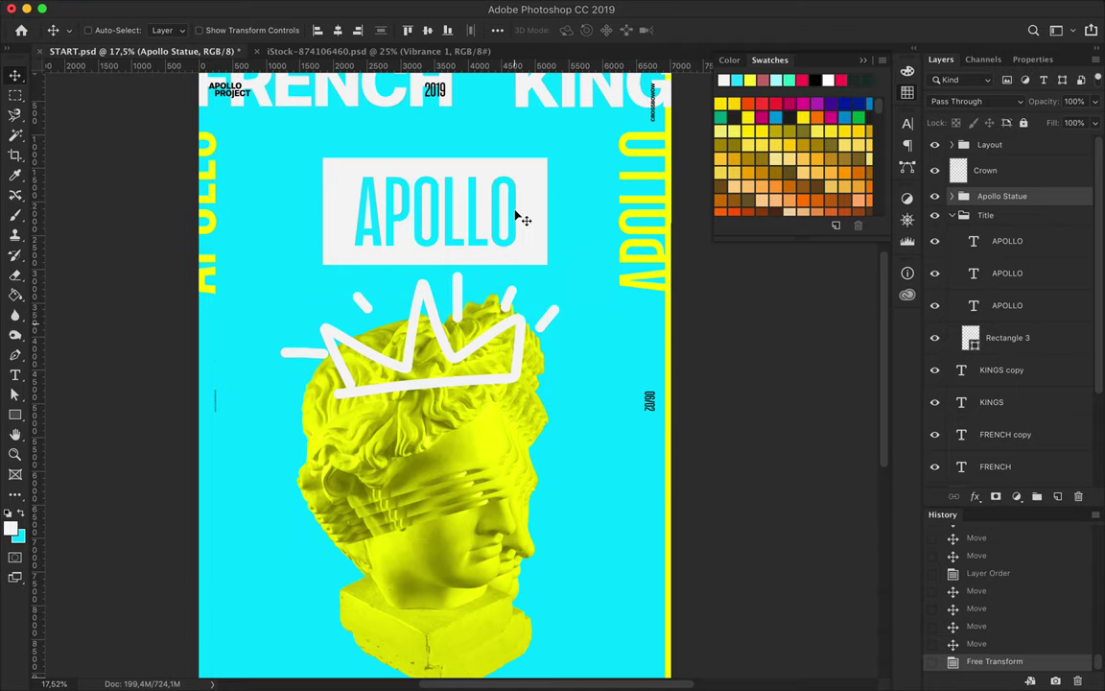
- Move the crown onto the enlarged head and add the yellow #153 label
mouse_move(470, 366)
left_mouse_down()
mouse_move(418, 322)
mouse_move(434, 336)
left_mouse_up()
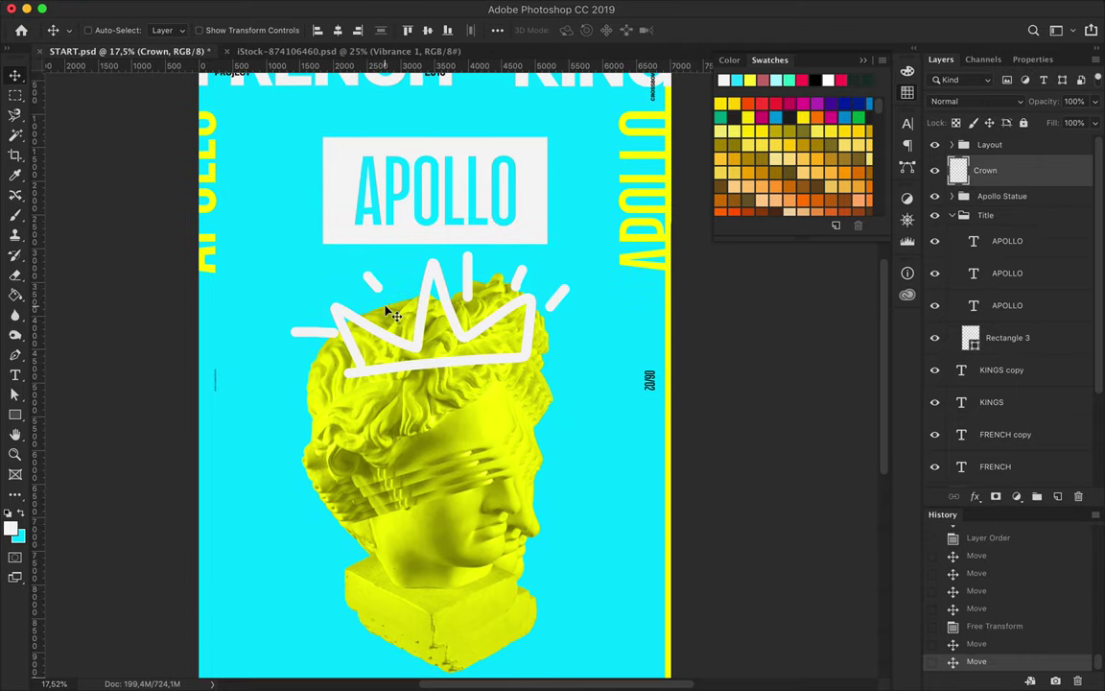
type("#153")
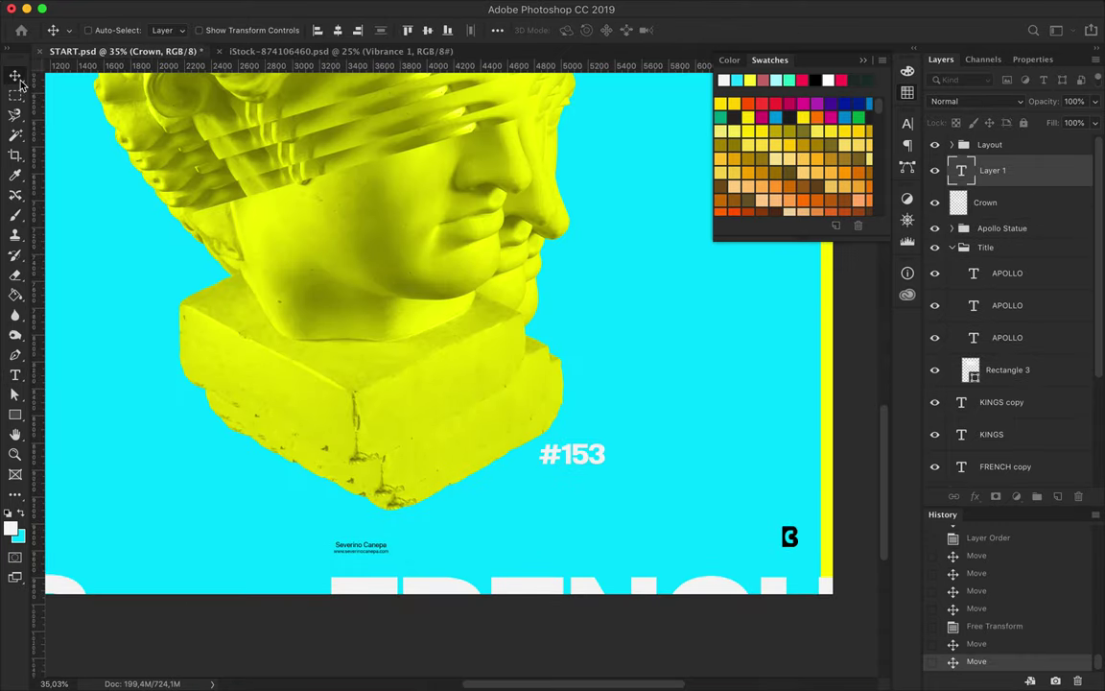
left_click(726, 119)
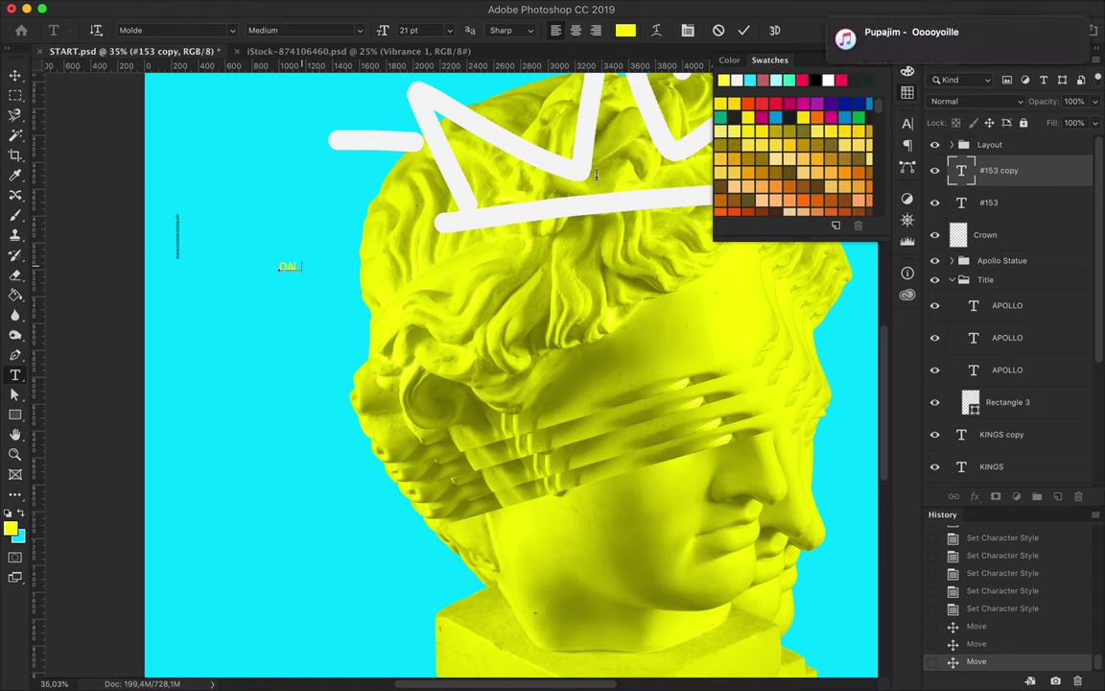
- Add the yellow DAILY POSTER DESIGN CHALLENGE APOLLO 365° column, adjust tracking, and duplicate FRENCH leftward
scroll(291, 259, "up", 2)
scroll(299, 274, "up", 1)
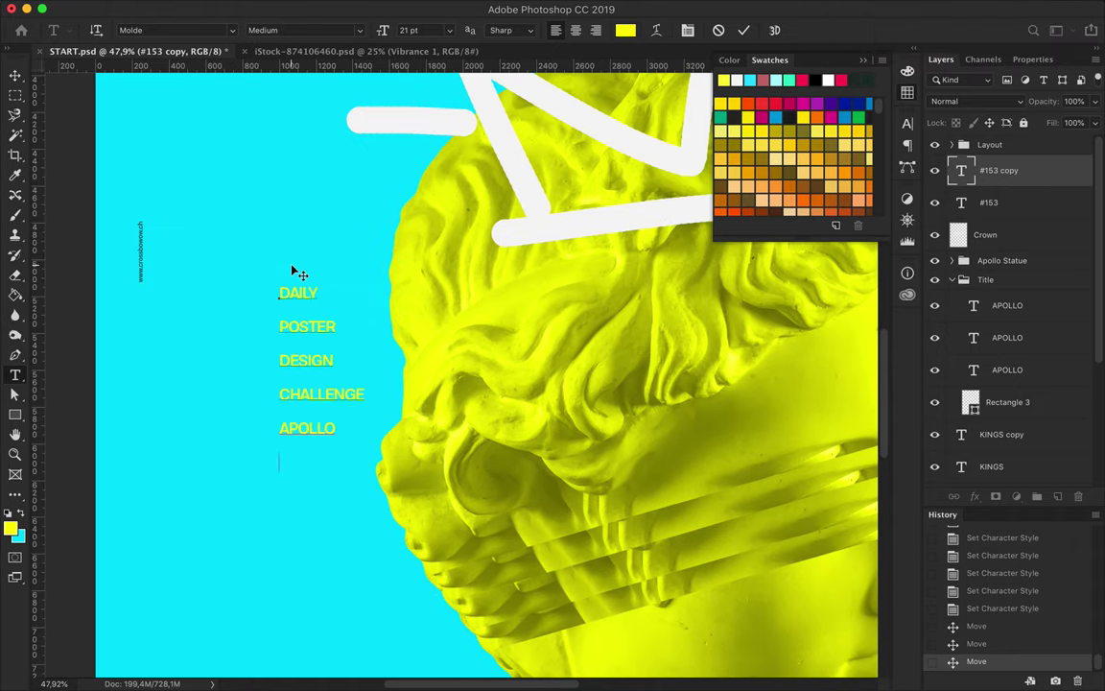
type("365")
left_click(15, 75)
left_click(907, 123)
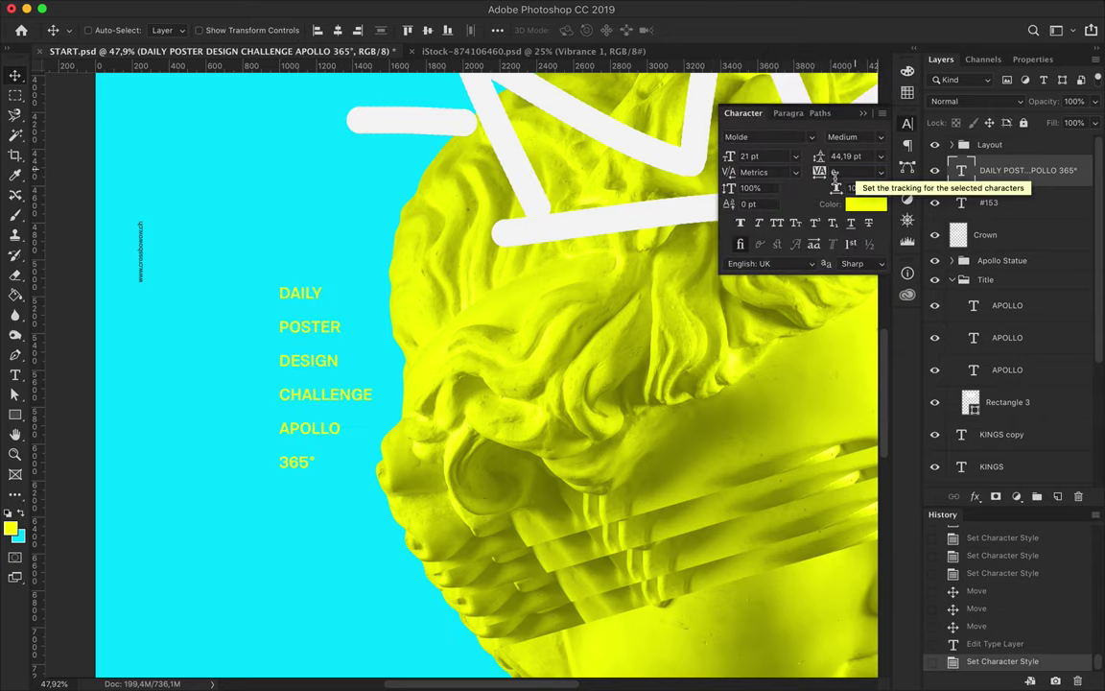
scroll(468, 249, "down", 10)
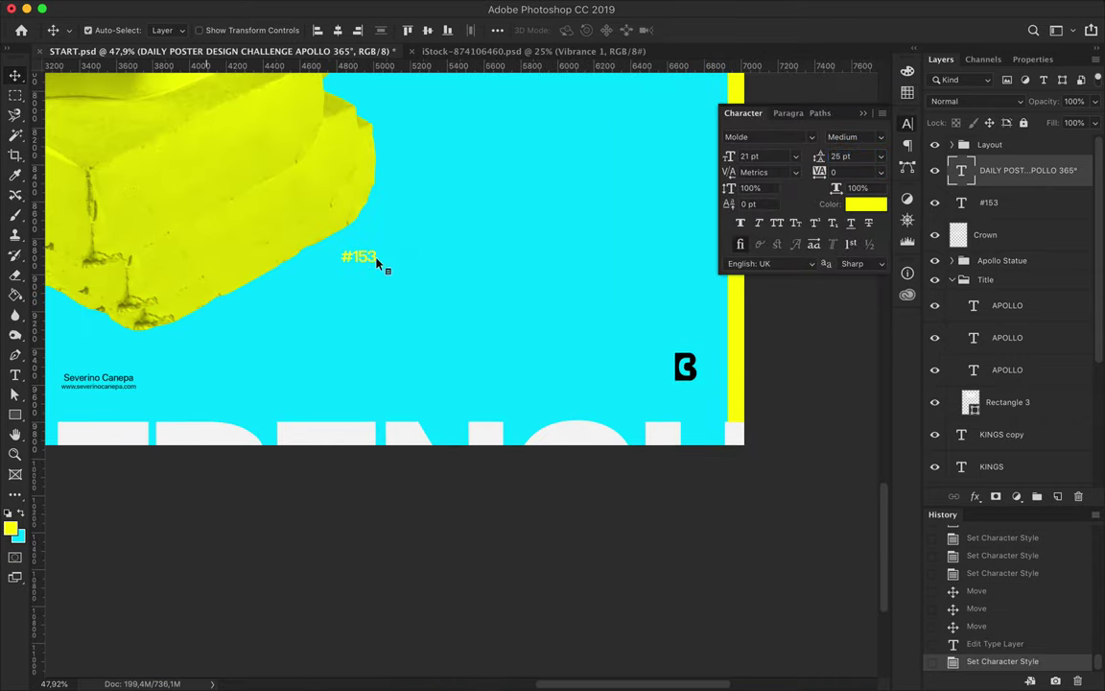
left_click(358, 251)
scroll(377, 313, "up", 8)
scroll(381, 315, "down", 3)
scroll(381, 314, "down", 2)
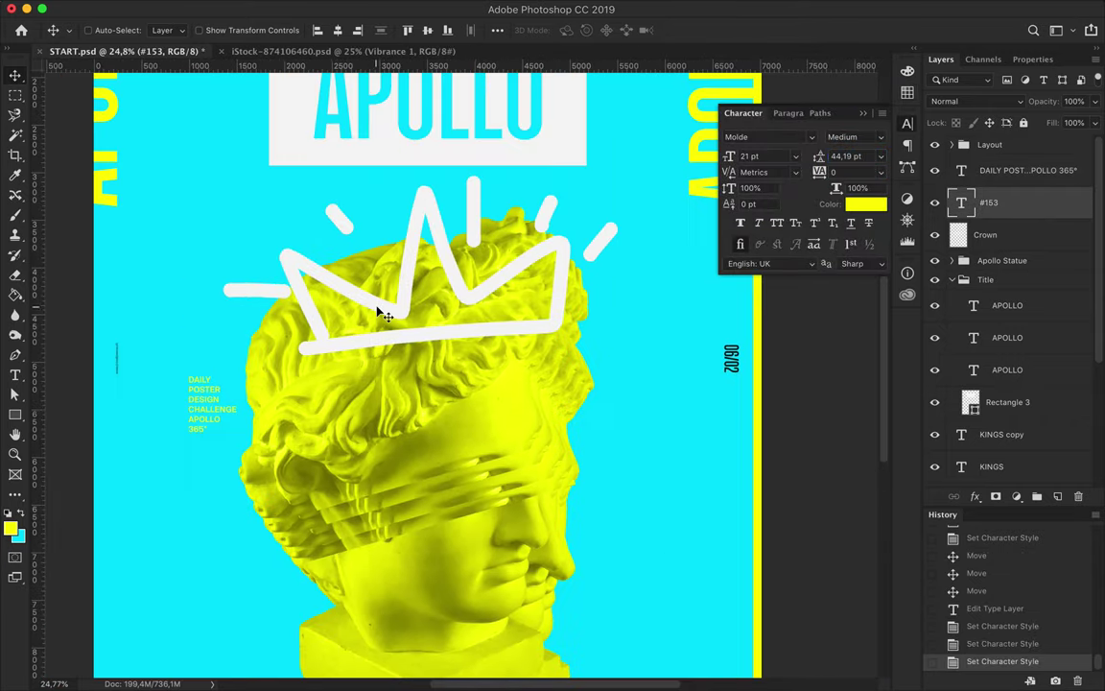
scroll(402, 259, "down", 1)
scroll(402, 259, "up", 2)
left_click_drag(379, 167, 408, 429)
double_click(407, 422)
- Turn the duplicated text into a large yellow 3 at the upper left
type("3")
key("Escape")
left_click(624, 29)
left_click(906, 92)
left_click(723, 79)
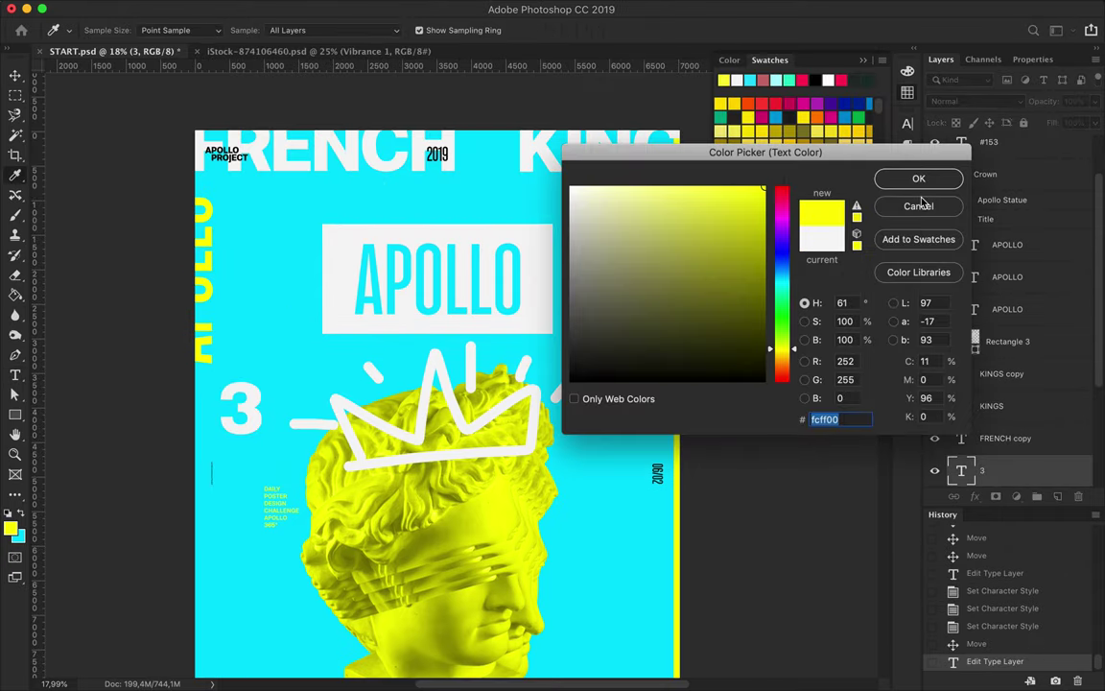
left_click(918, 178)
key("ctrl+t")
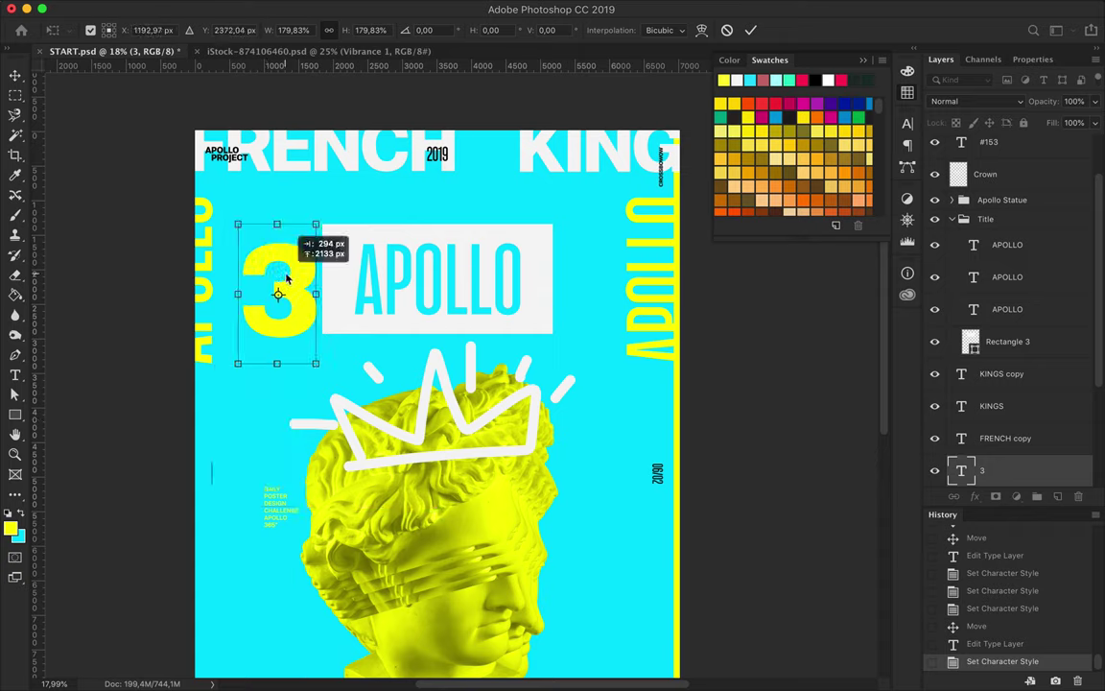
mouse_move(285, 478)
left_mouse_down()
mouse_move(305, 230)
mouse_move(285, 274)
mouse_move(284, 427)
left_mouse_up()
key("Return")
- Duplicate the numeral as 6 and 5 further down the left side
key("t")
double_click(262, 327)
type("6")
left_click_drag(262, 316, 264, 489)
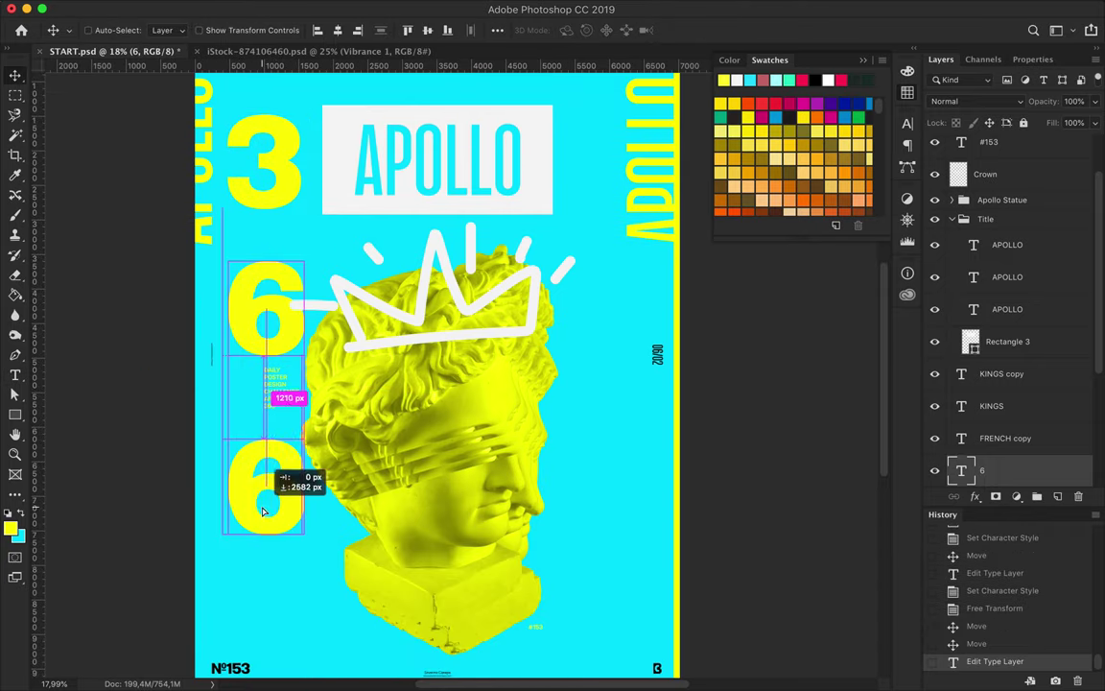
double_click(265, 499)
type("5")
key("ctrl+Return")
- Distribute the 3, 6 and 5° vertically, reposition the small text, and move 6 right
scroll(317, 353, "down", 2)
left_click_drag(288, 379, 300, 401)
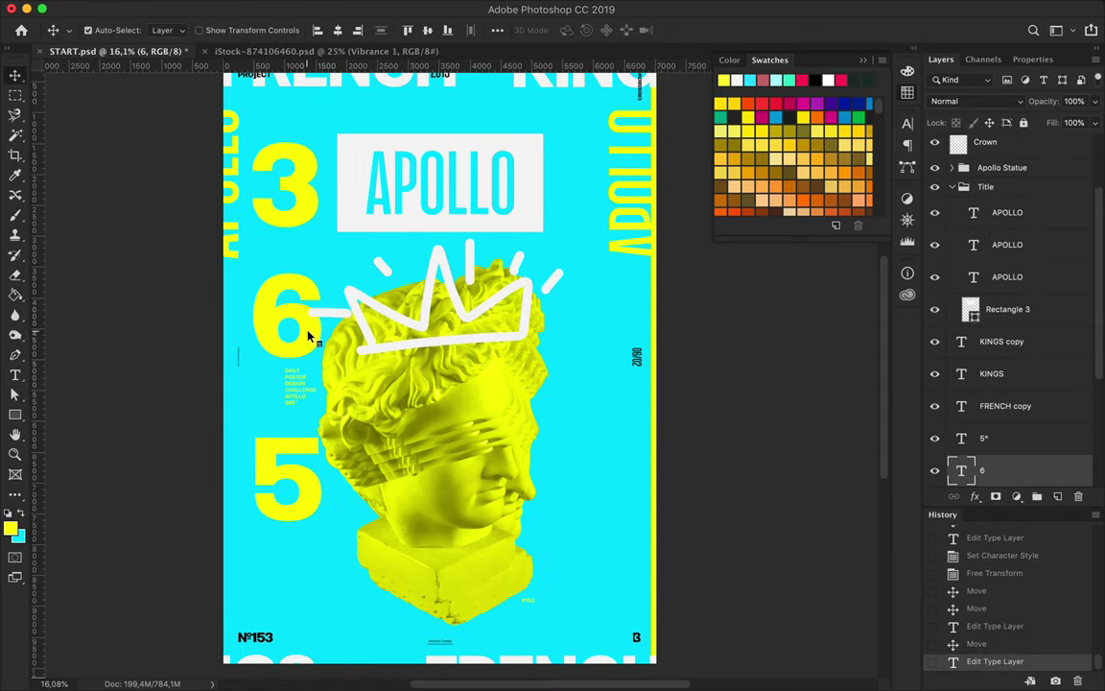
left_click_drag(301, 470, 300, 526)
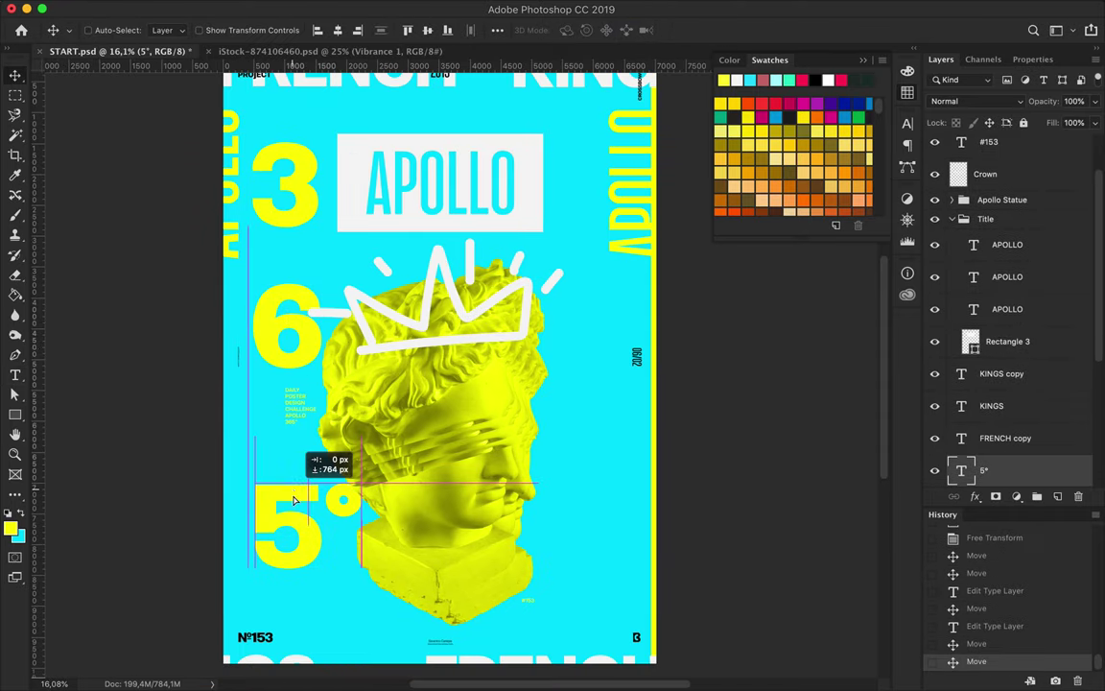
left_click(299, 364, "shift")
left_click(497, 31)
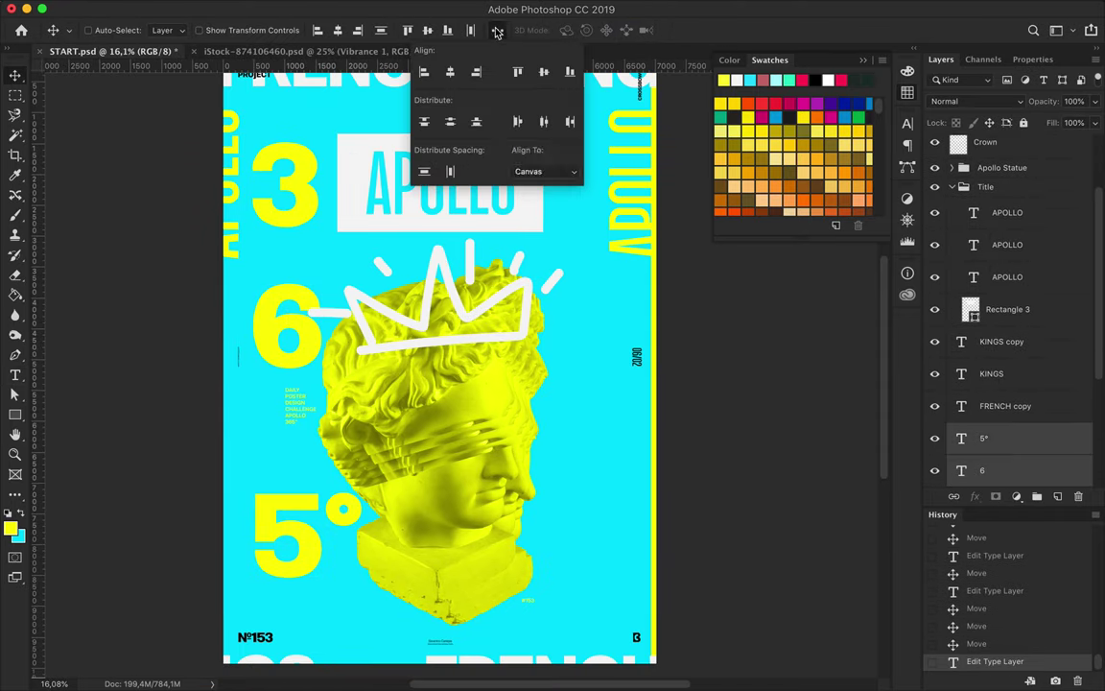
left_click(424, 173)
left_click_drag(305, 369, 283, 461)
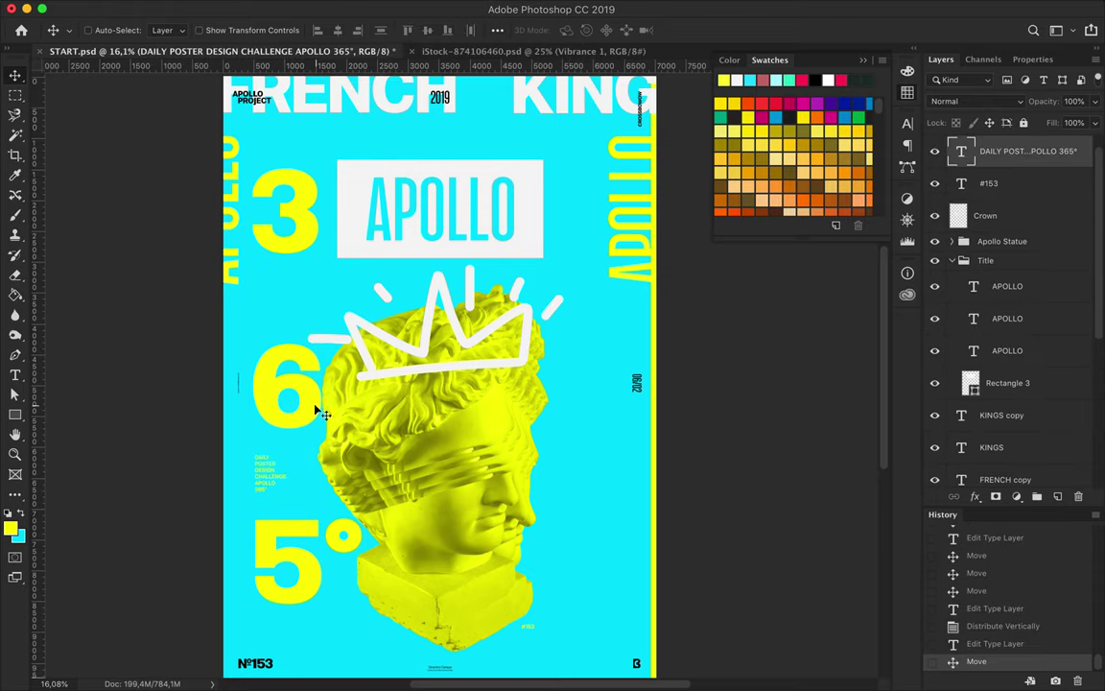
left_click_drag(297, 394, 633, 374)
- Duplicate and rasterize the APOLLO title, then paste a slice of it below
scroll(418, 231, "up", 2)
left_click(1061, 246)
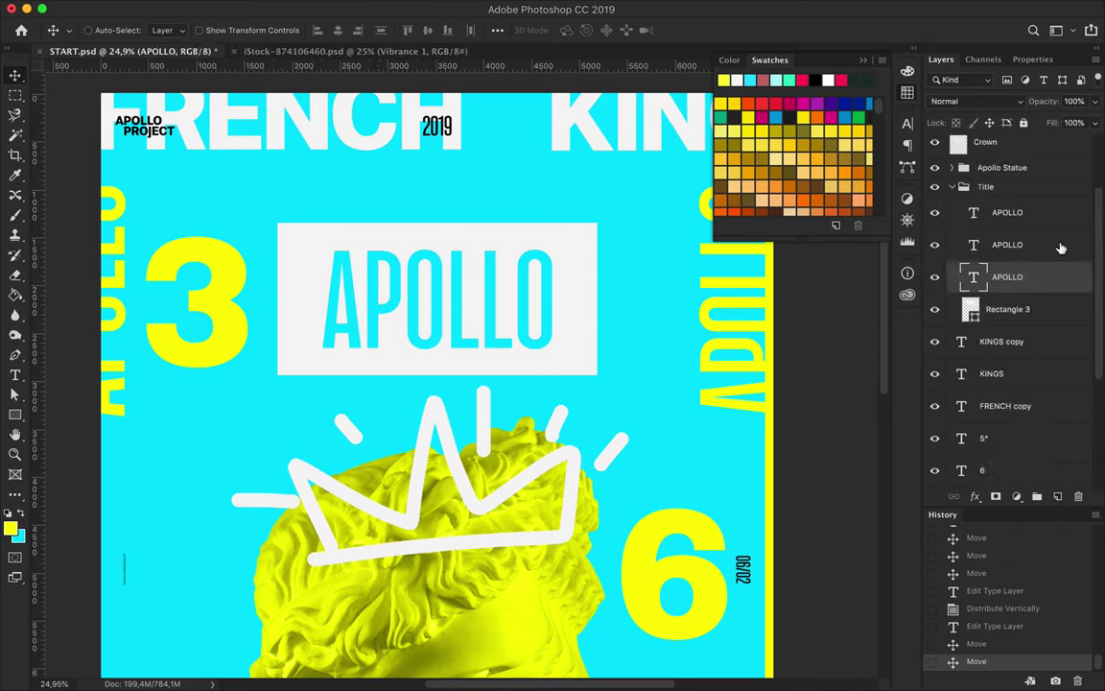
left_click_drag(1061, 246, 1061, 279)
right_click(971, 279)
left_click(967, 527)
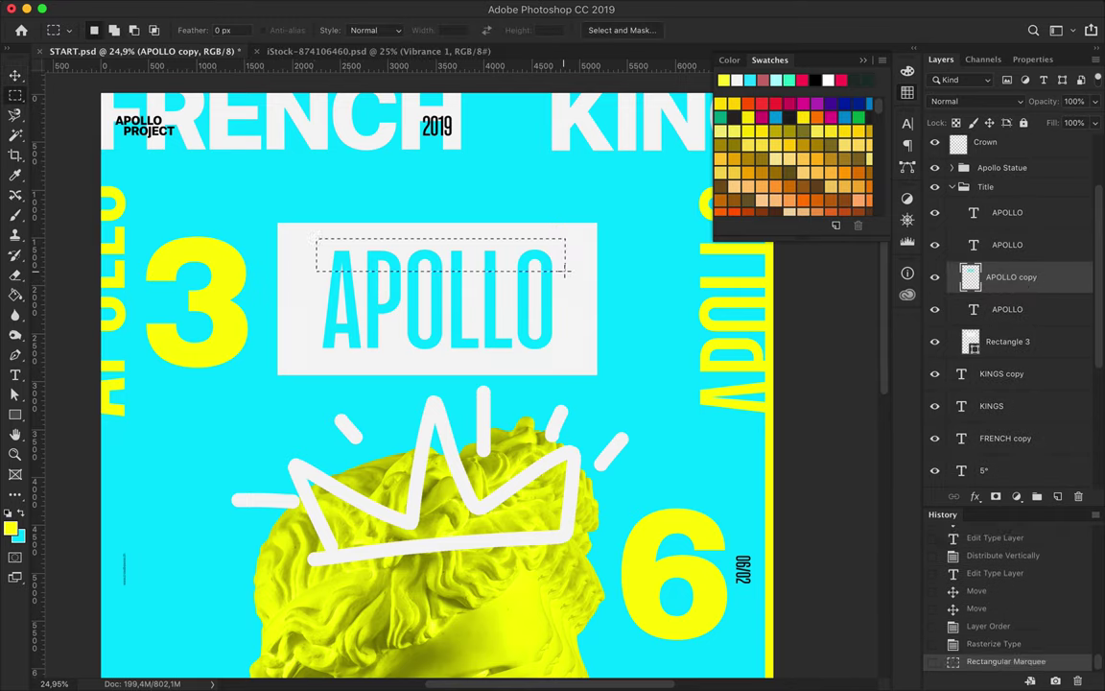
key("ctrl+c")
key("ctrl+v")
left_click_drag(480, 230, 456, 333)
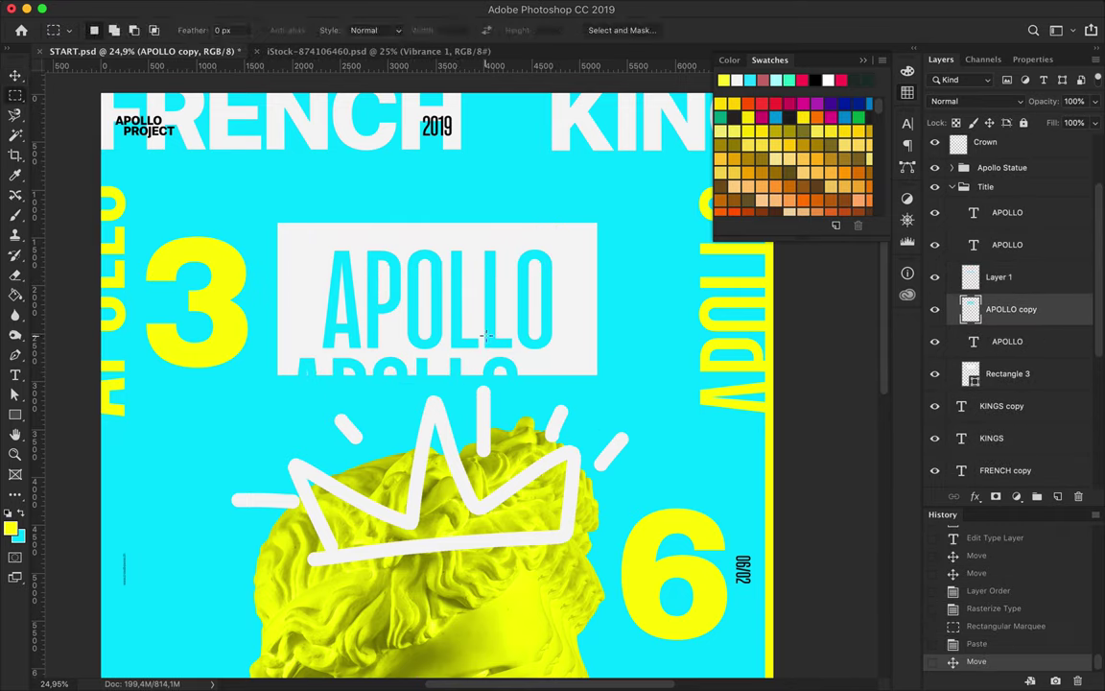
- Paste another title slice atop the box, then delete the APOLLO copy and slices
left_click_drag(562, 352, 544, 245)
key("ctrl+c")
key("ctrl+v")
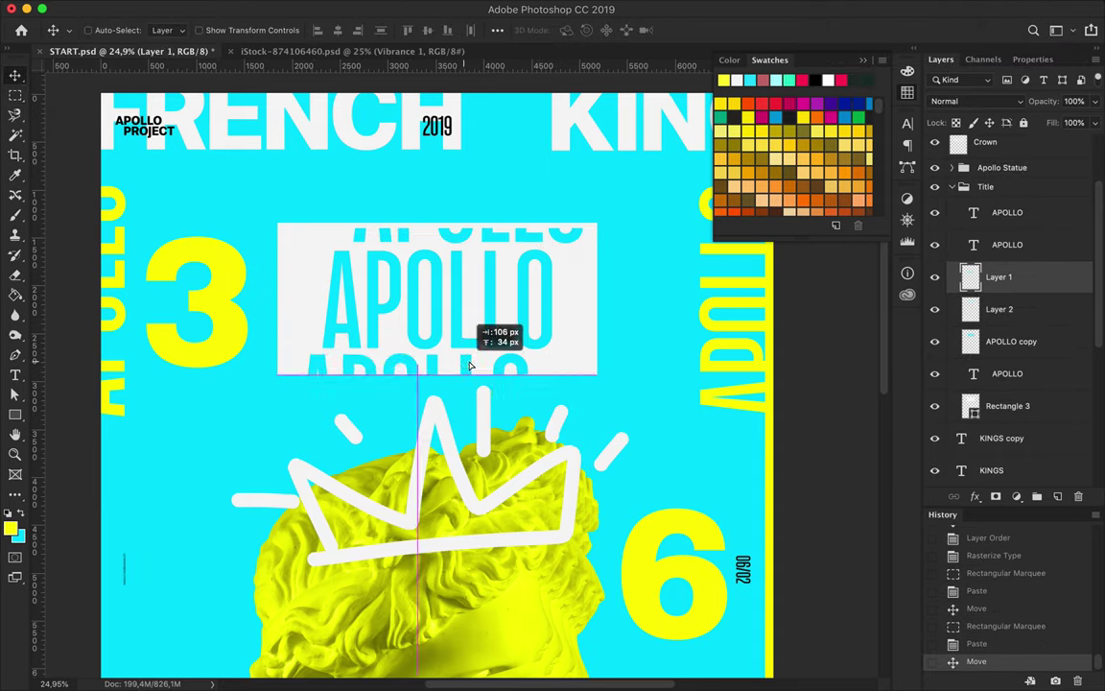
mouse_move(459, 371)
left_mouse_down()
mouse_move(518, 288)
mouse_move(524, 237)
left_mouse_up()
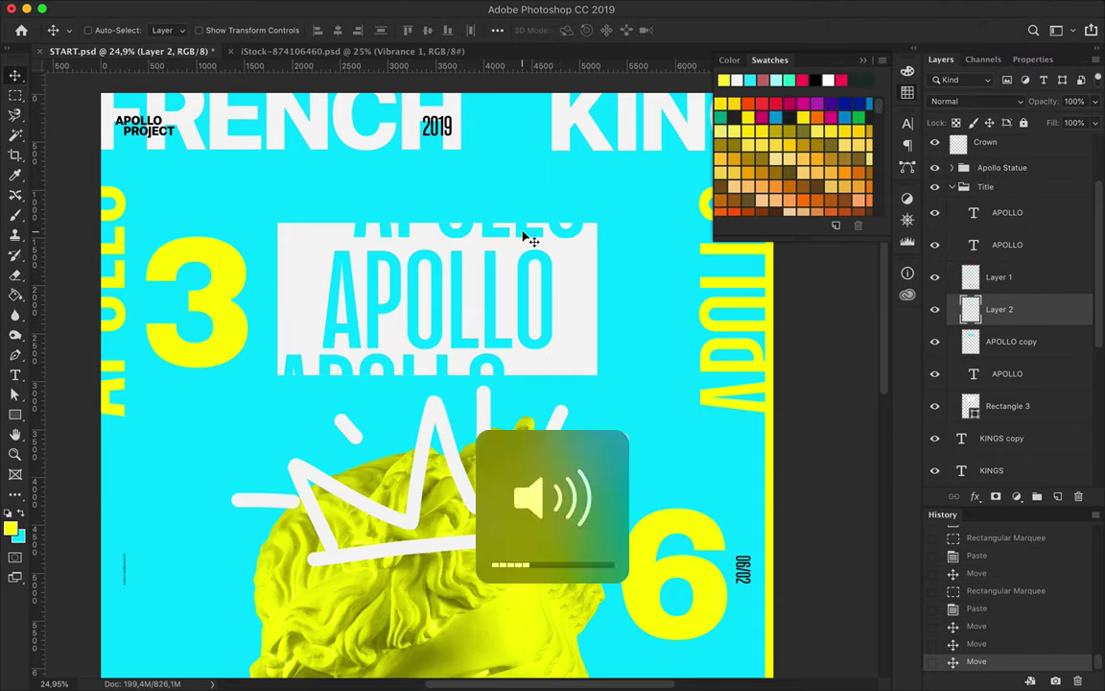
left_click(483, 373, "ctrl")
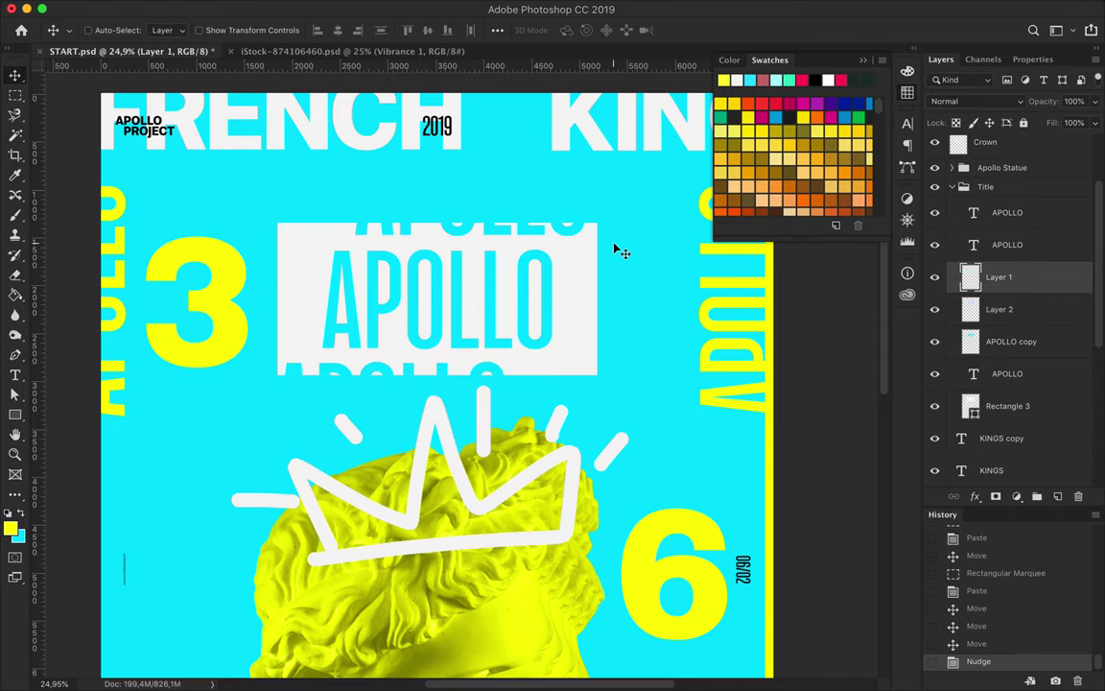
scroll(602, 249, "down", 1)
scroll(540, 256, "down", 1)
left_click_drag(518, 288, 539, 318)
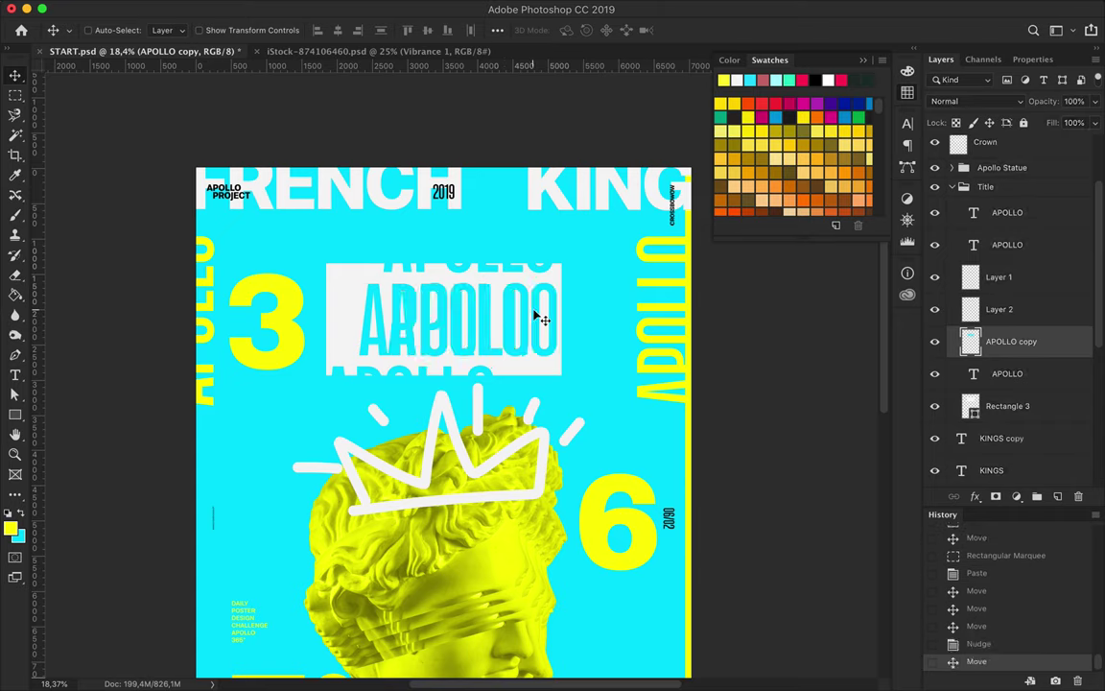
key("Delete")
key("Delete")
- Move the DAILY POSTER text up and shift the vertical APOLLO on the right edge
scroll(563, 375, "up", 1)
scroll(579, 353, "down", 3)
mouse_move(244, 475)
left_mouse_down()
mouse_move(251, 307)
mouse_move(245, 362)
left_mouse_up()
scroll(446, 230, "up", 3)
left_click_drag(666, 258, 686, 259)
- Duplicate the APOLLO title text and set the copy's colour to #ffffff
key("ctrl+[")
right_click(954, 303)
left_click(845, 529)
key("ctrl+z")
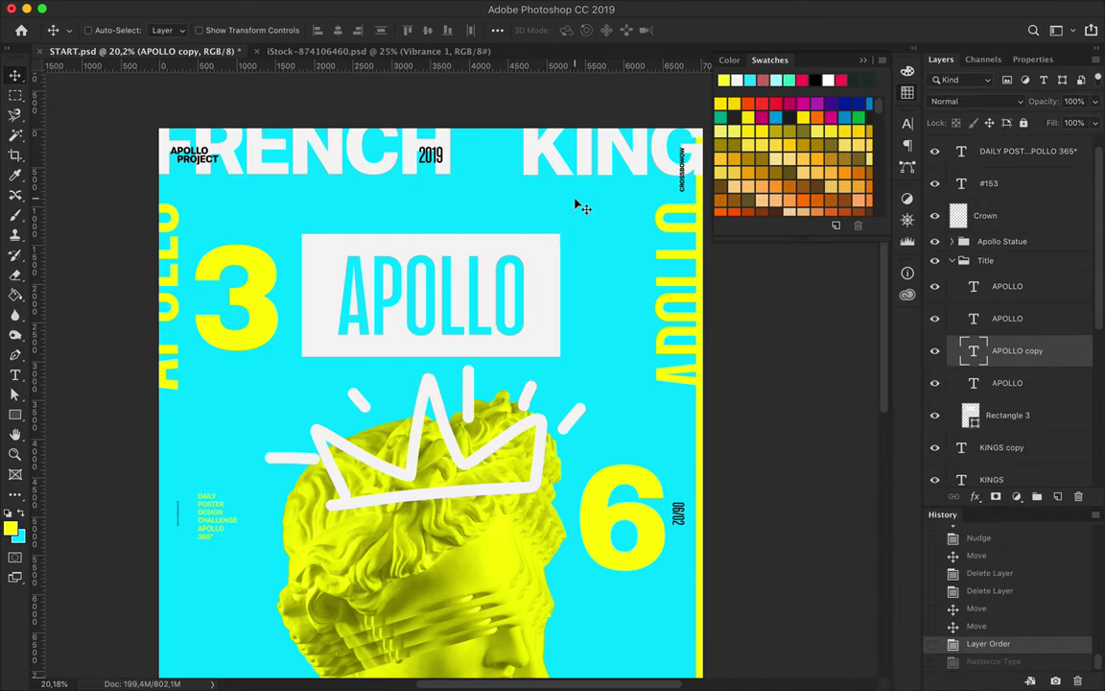
key("t")
left_click(576, 30)
type("ffffff")
key("Return")
key("v")
- Place white APOLLO copies peeking above and below the title box
left_click_drag(439, 294, 429, 276)
left_click_drag(1007, 350, 999, 394)
left_click_drag(493, 291, 476, 297)
key("Up")
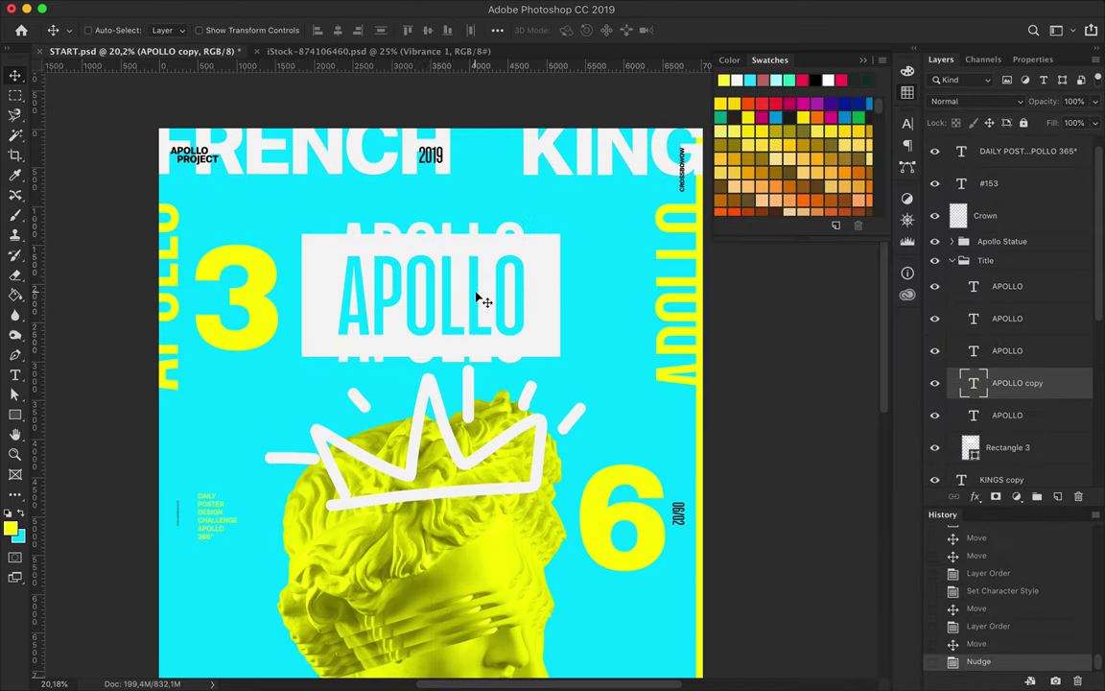
- Nudge the FRENCH and KINGS words up together
scroll(479, 300, "down", 1)
scroll(479, 300, "down", 2)
left_click(355, 135, "ctrl")
left_click(546, 146, "ctrl+shift")
key("Up")
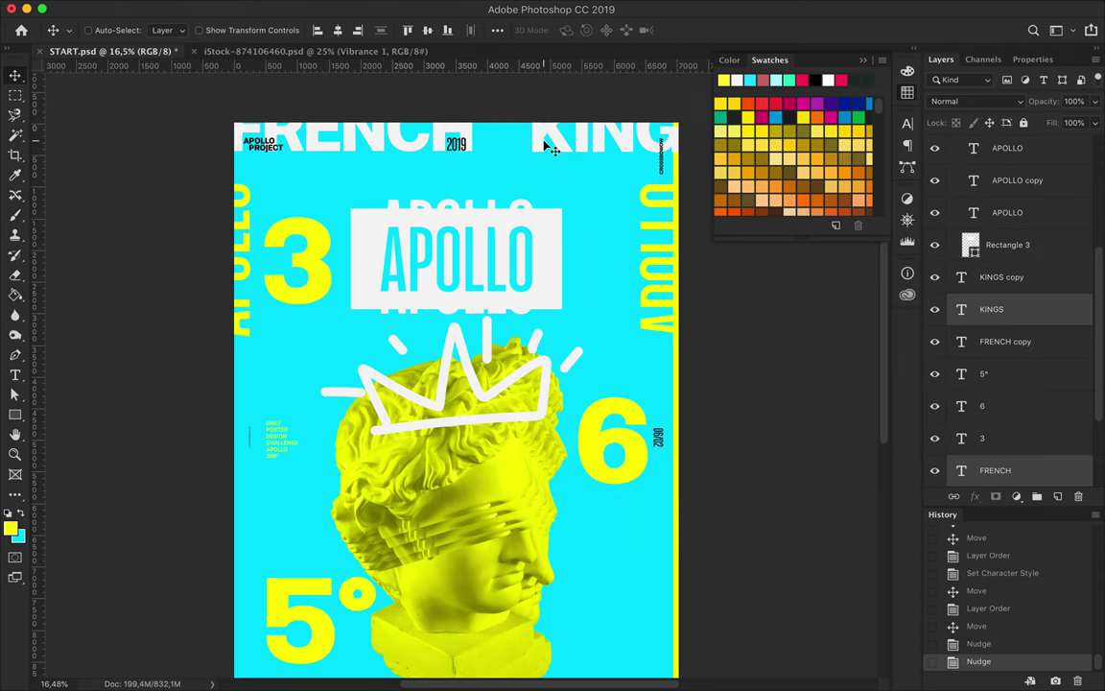
scroll(494, 526, "down", 5)
scroll(537, 439, "up", 4)
- Rotate the crown about −15.8° with Free Transform
left_click(531, 345)
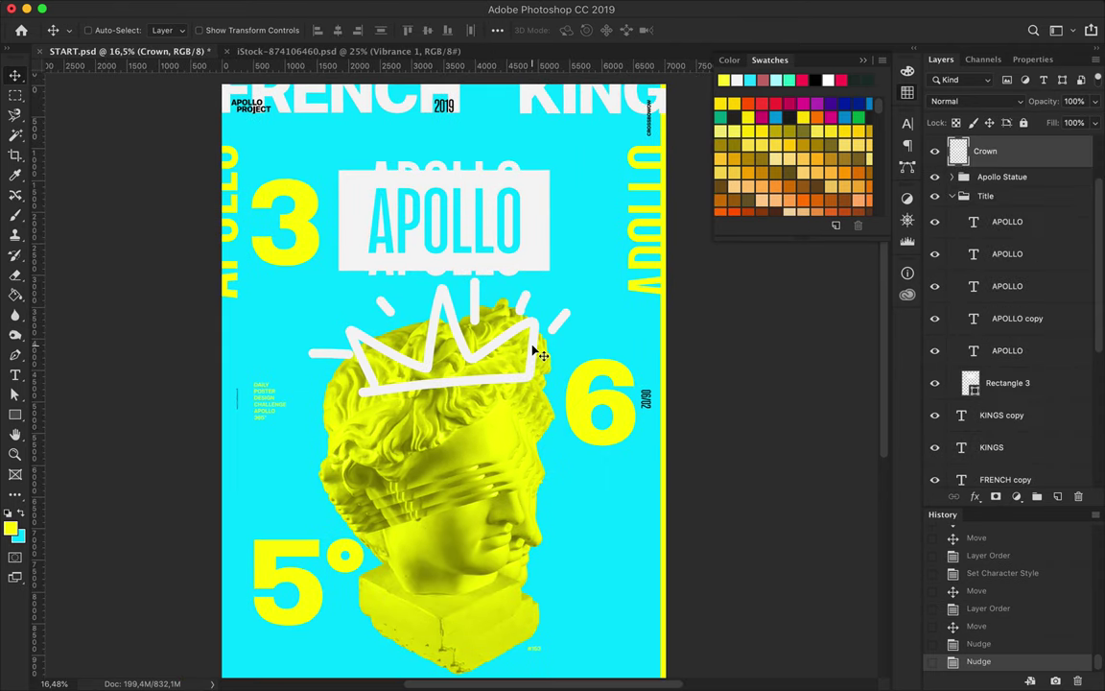
key("ctrl+t")
left_click_drag(530, 259, 427, 326)
key("Return")
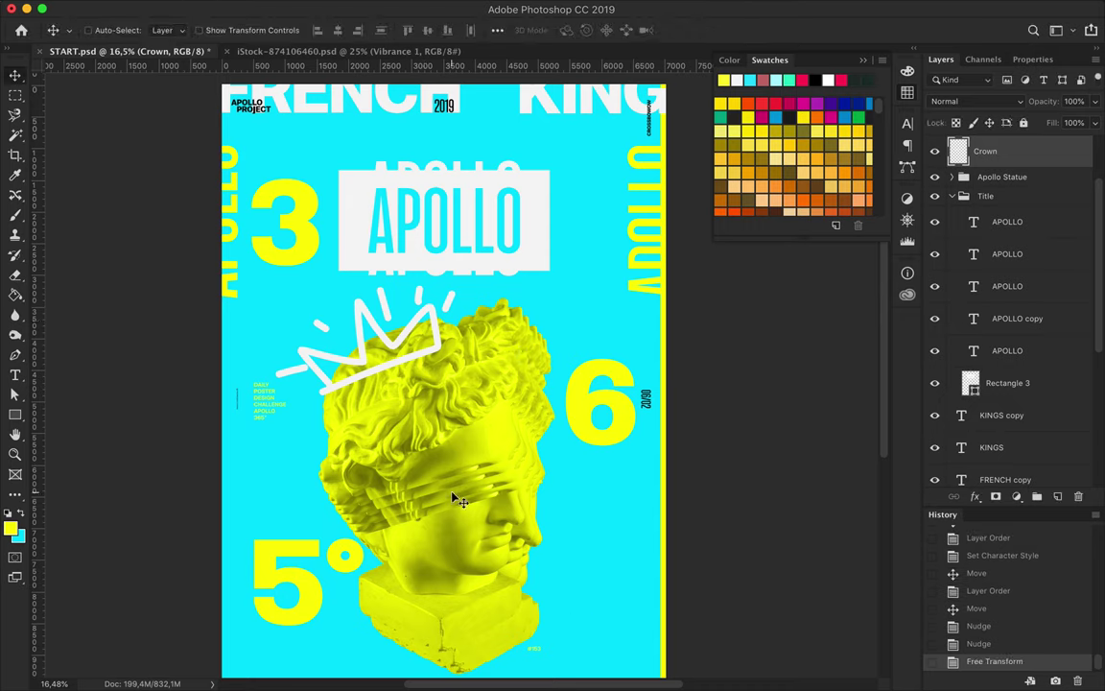
scroll(406, 441, "down", 3)
left_click(418, 449, "ctrl")
- Set the Pen tool to a shape with no fill and a cyan stroke
key("p")
left_click(170, 30)
left_click(111, 97)
left_click(223, 30)
left_click(144, 106)
- Draw two diagonal lines across the statue's face and bust
left_click(434, 367)
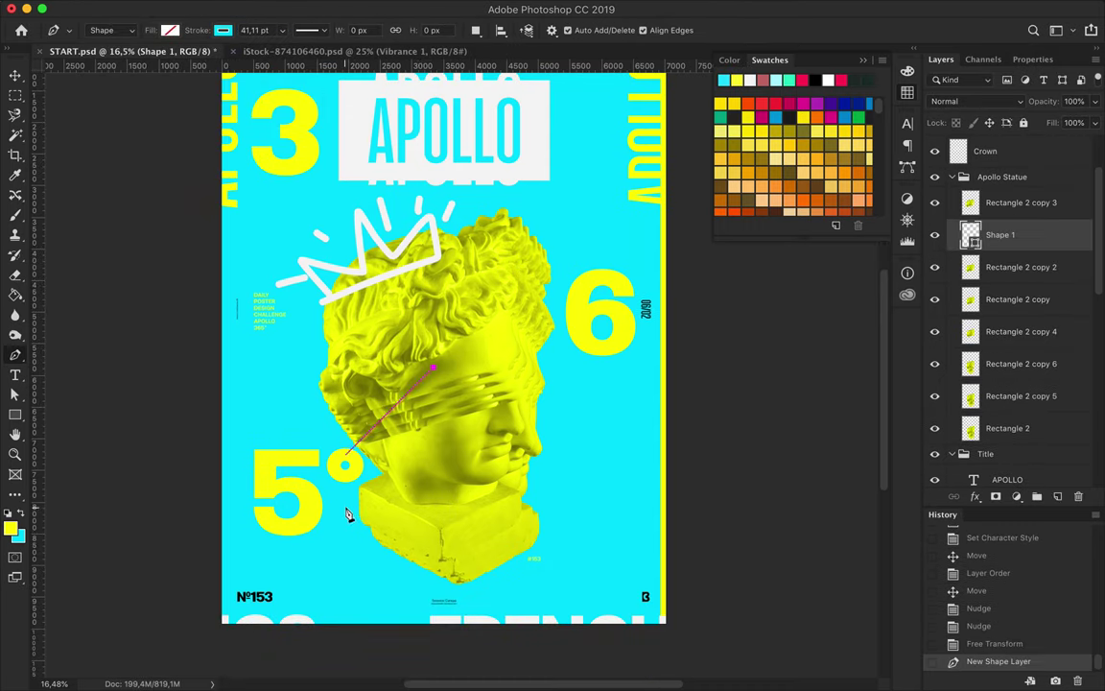
left_click(1016, 299)
left_click(1017, 331)
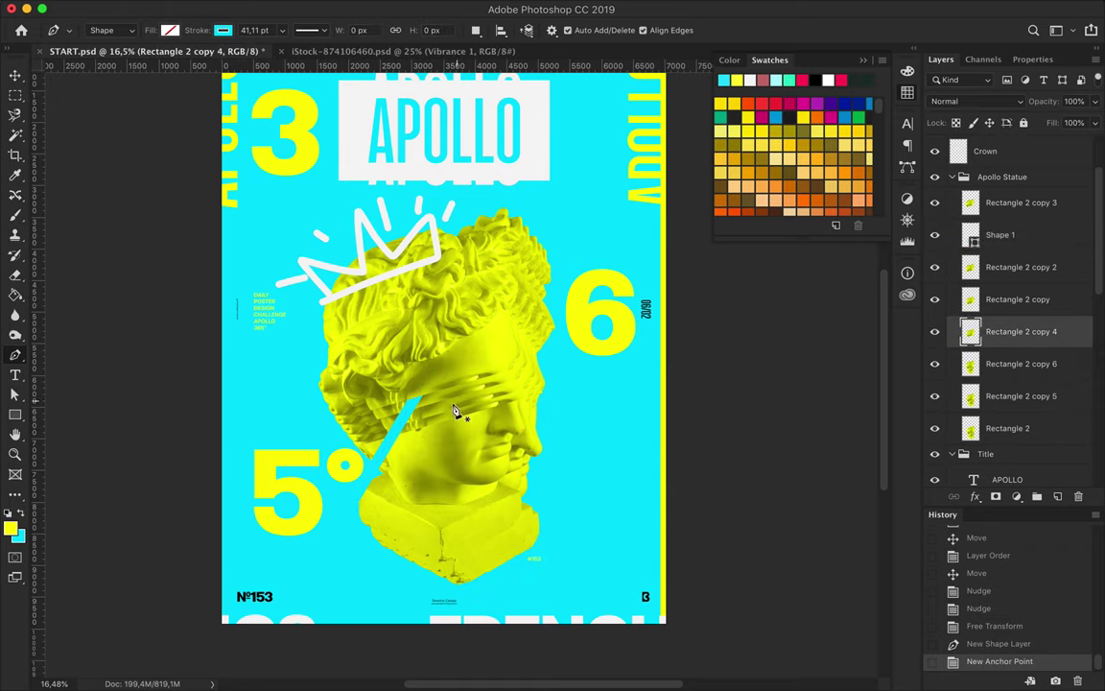
left_click(448, 404)
left_click(558, 515)
- Thicken the cyan line to about 91 pt, duplicate it across the head, and raise it to the group's top
left_click_drag(444, 403, 429, 419)
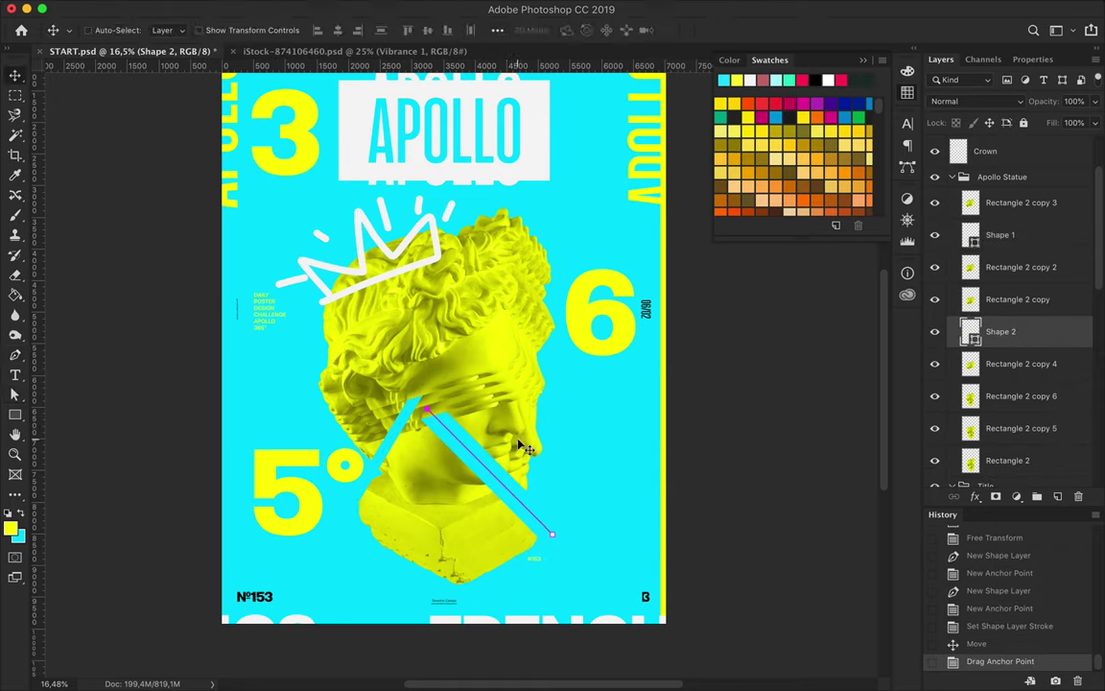
left_click_drag(501, 509, 496, 496)
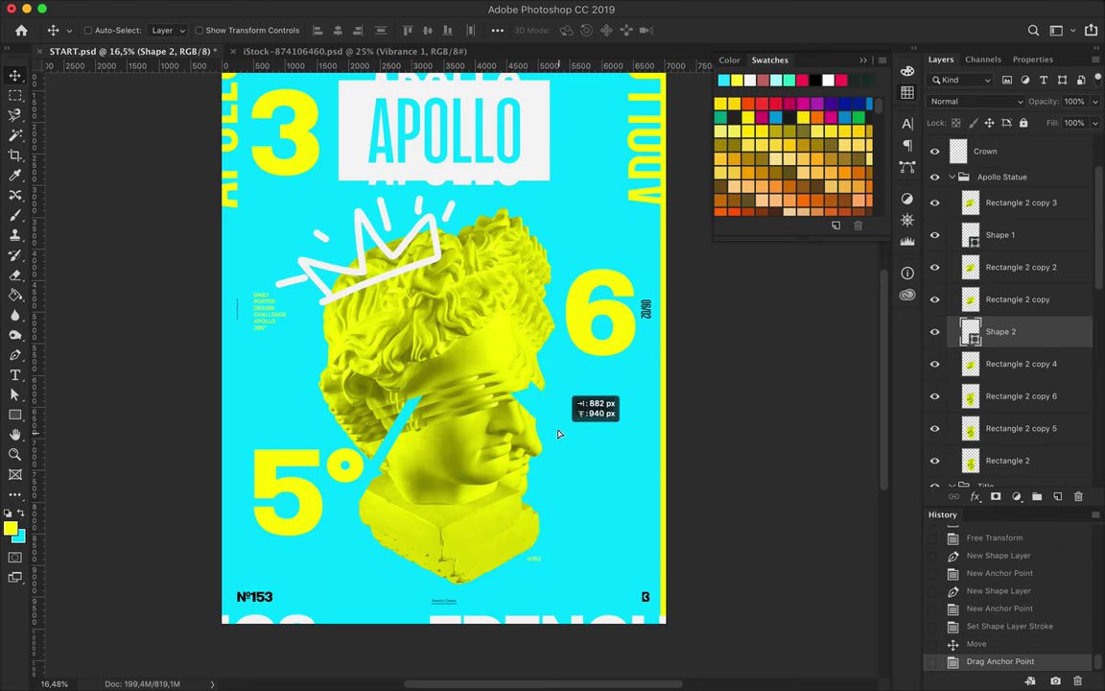
left_click_drag(407, 451, 484, 316)
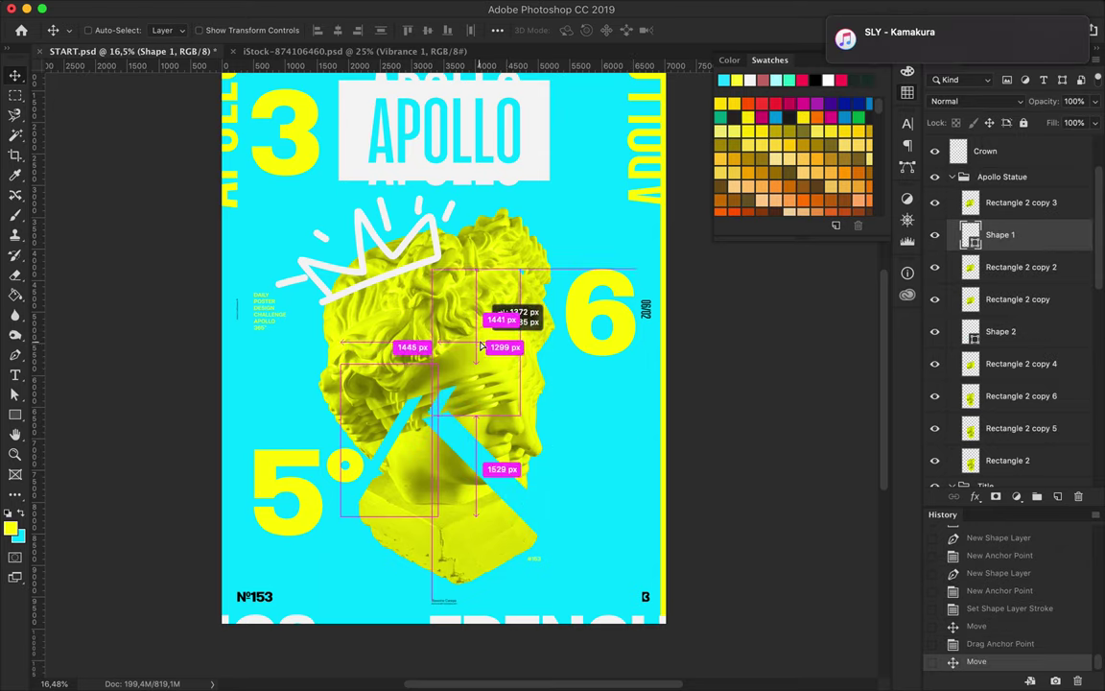
key("ctrl+]")
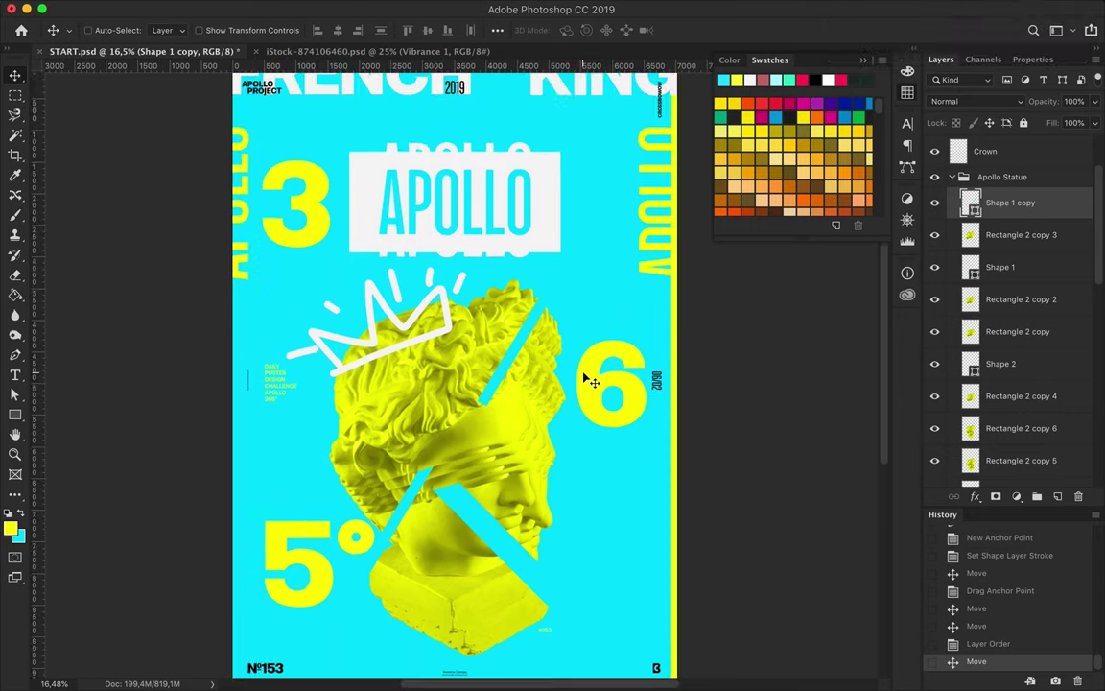
left_click(949, 363)
- Duplicate the fleur-de-lis layer and paint it white with a hard round brush
key("ctrl+j")
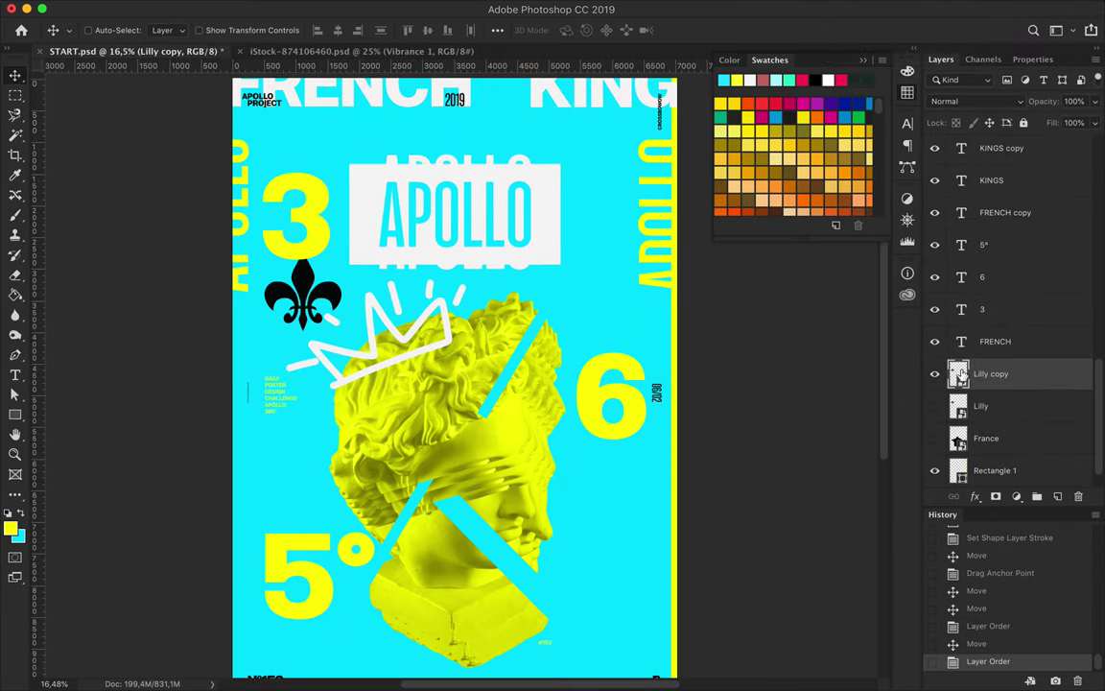
left_click(958, 374, "ctrl")
key("b")
right_click(423, 338)
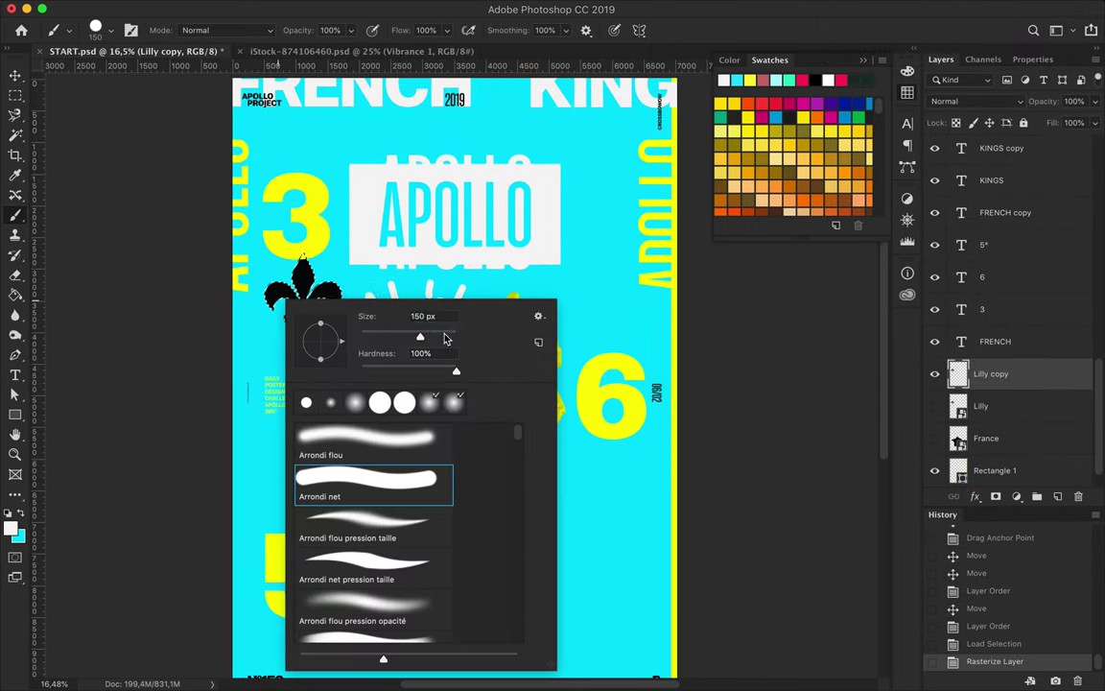
key("Return")
left_click(298, 278)
left_click(274, 288)
scroll(288, 288, "up", 5)
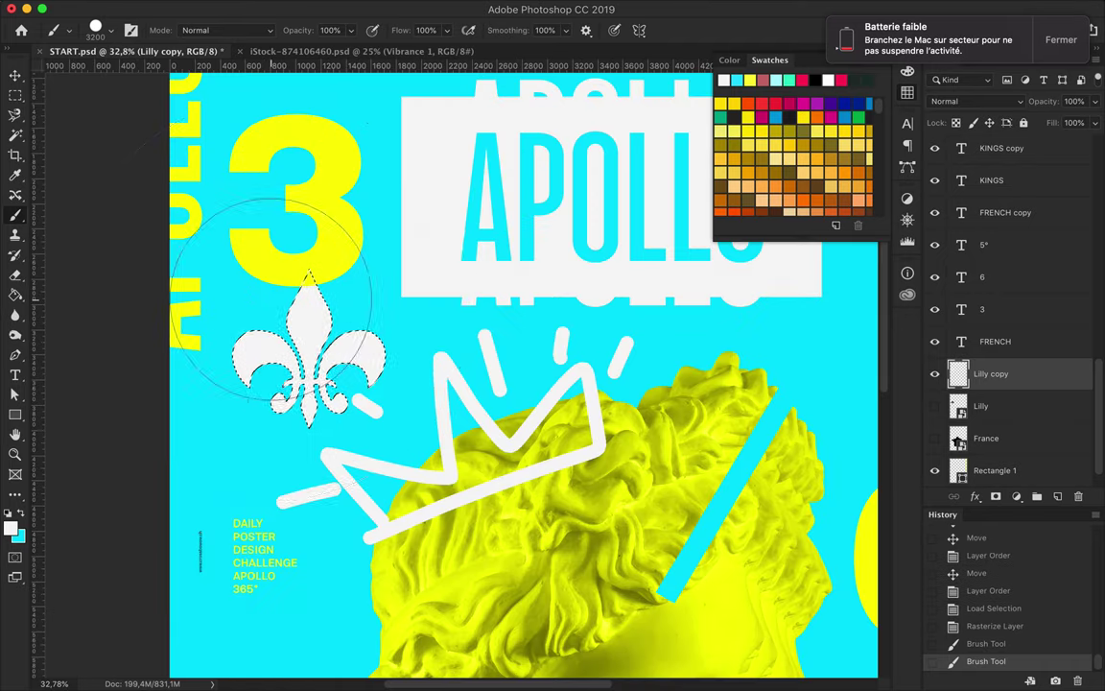
- Shrink the white fleur-de-lis, copy it below DAILY POSTER, and preview full screen
key("v")
key("ctrl+d")
key("ctrl+t")
left_click_drag(341, 249, 279, 436)
key("Return")
scroll(467, 361, "down", 1)
key("Return")
mouse_move(185, 533)
left_mouse_down()
mouse_move(180, 328)
mouse_move(187, 470)
left_mouse_up()
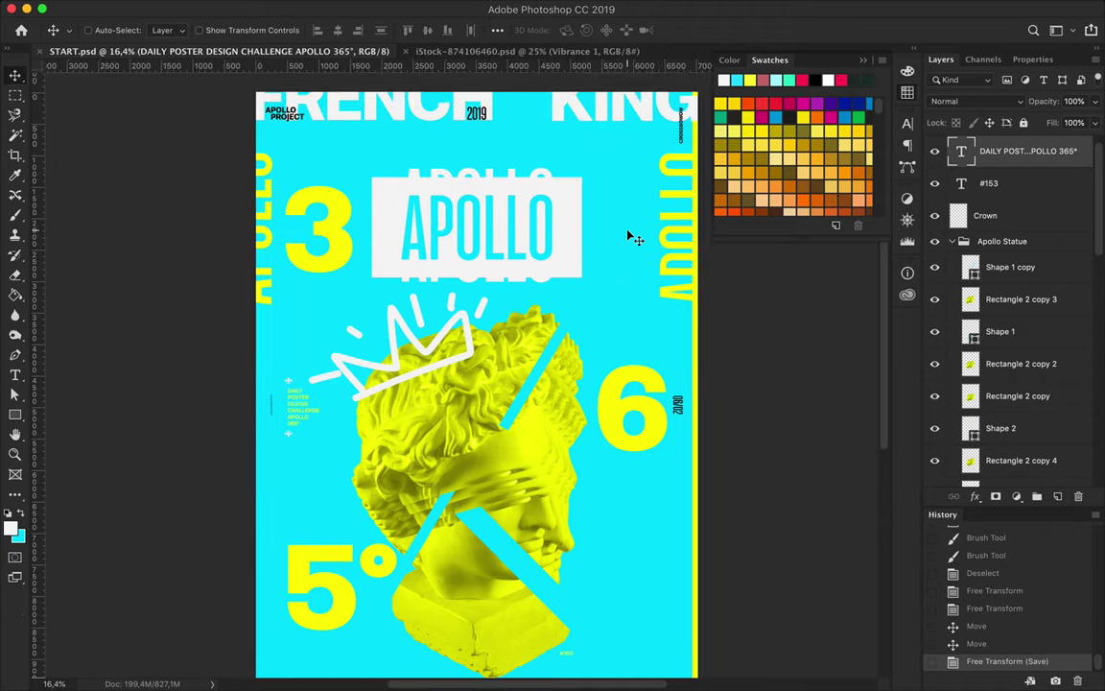
key("f")
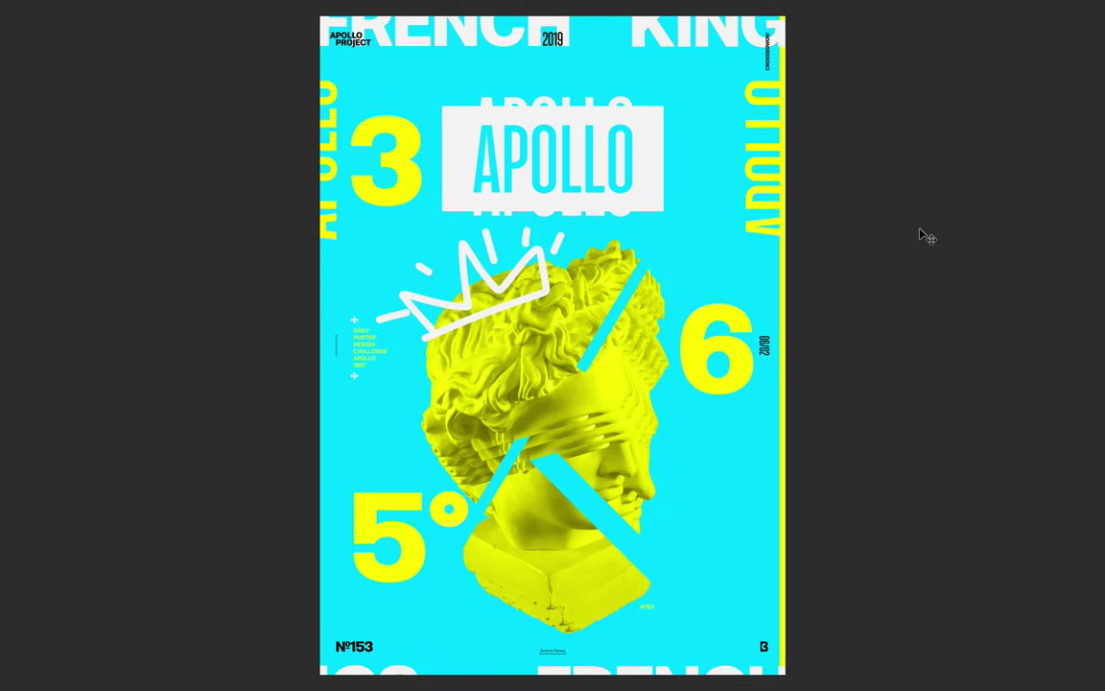
- Reorder the France copy, convert it to a smart object, and paint it white
key("f")
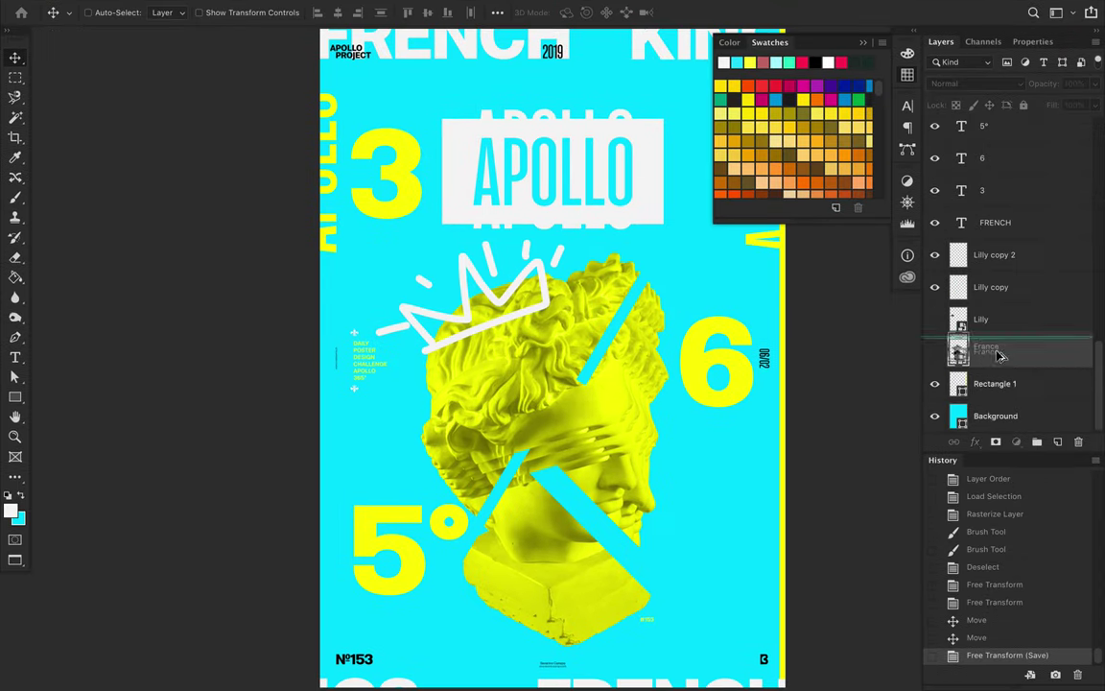
left_click_drag(998, 353, 1009, 357)
right_click(1010, 357)
left_click(786, 288)
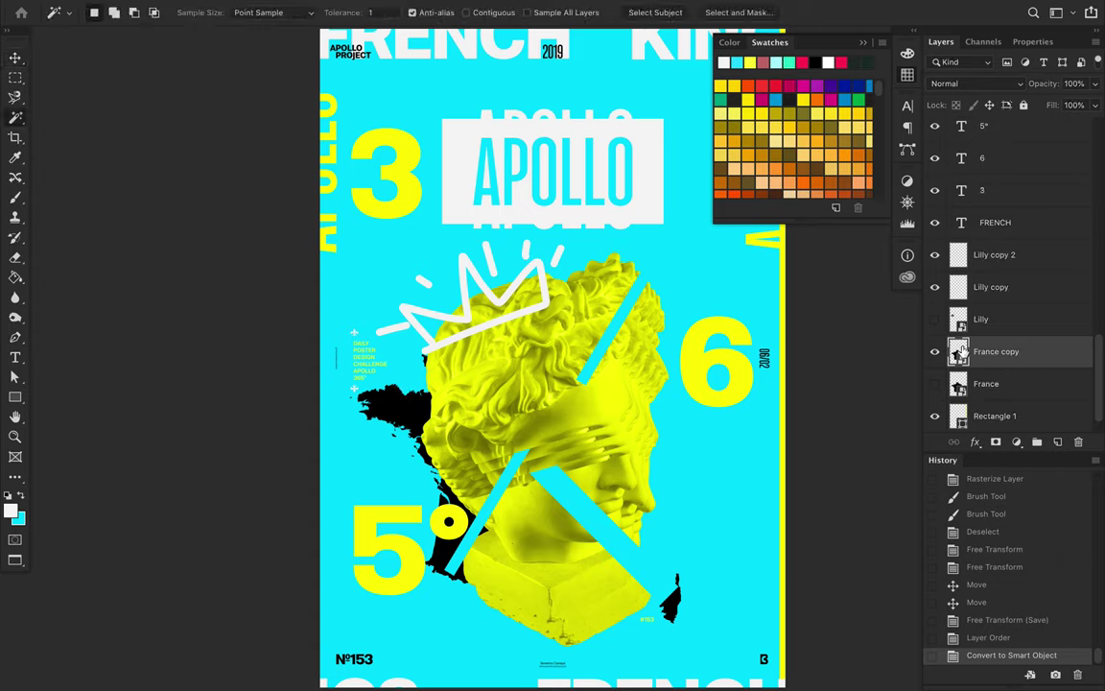
key("b")
left_click_drag(447, 521, 451, 552)
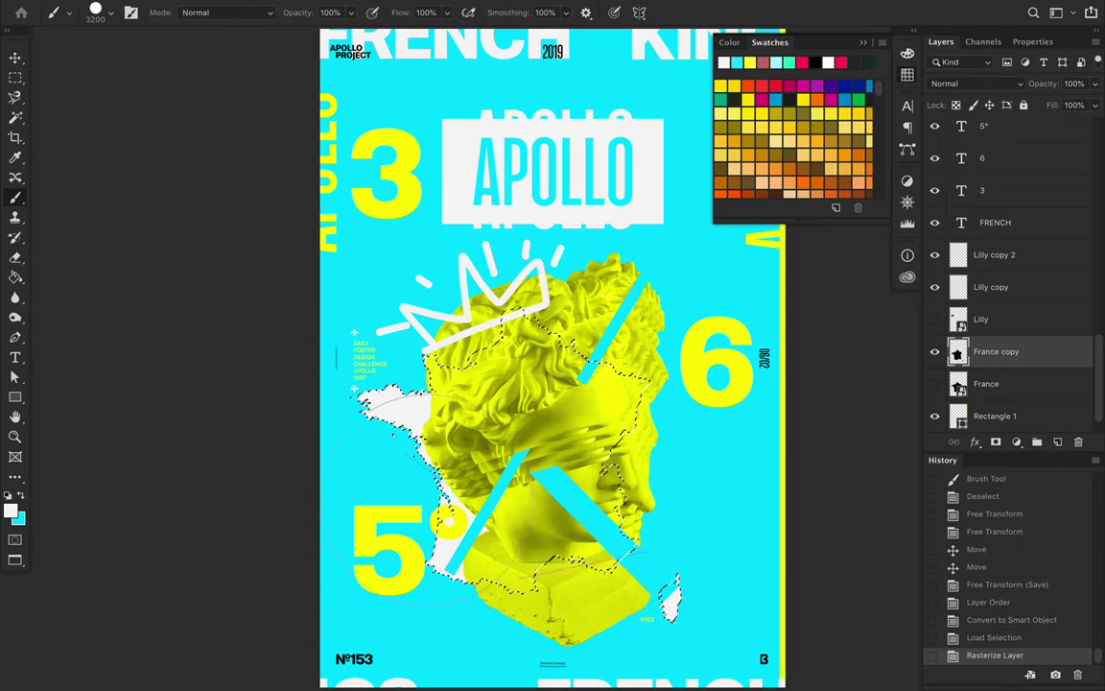
key("v")
key("ctrl+d")
- Move the white map to the lower left and place a copy at the right
mouse_move(403, 413)
left_mouse_down()
mouse_move(163, 477)
mouse_move(134, 413)
left_mouse_up()
mouse_move(341, 427)
left_mouse_down()
mouse_move(758, 468)
mouse_move(687, 467)
mouse_move(738, 484)
left_mouse_up()
key("ctrl+0")
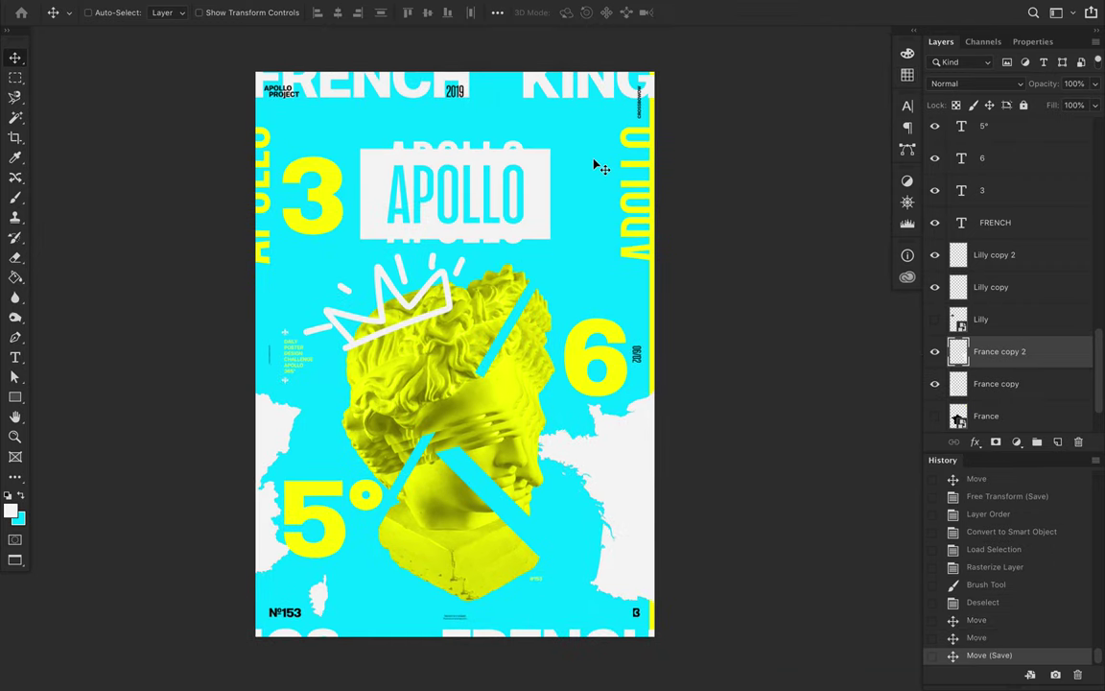
key("ctrl+plus")
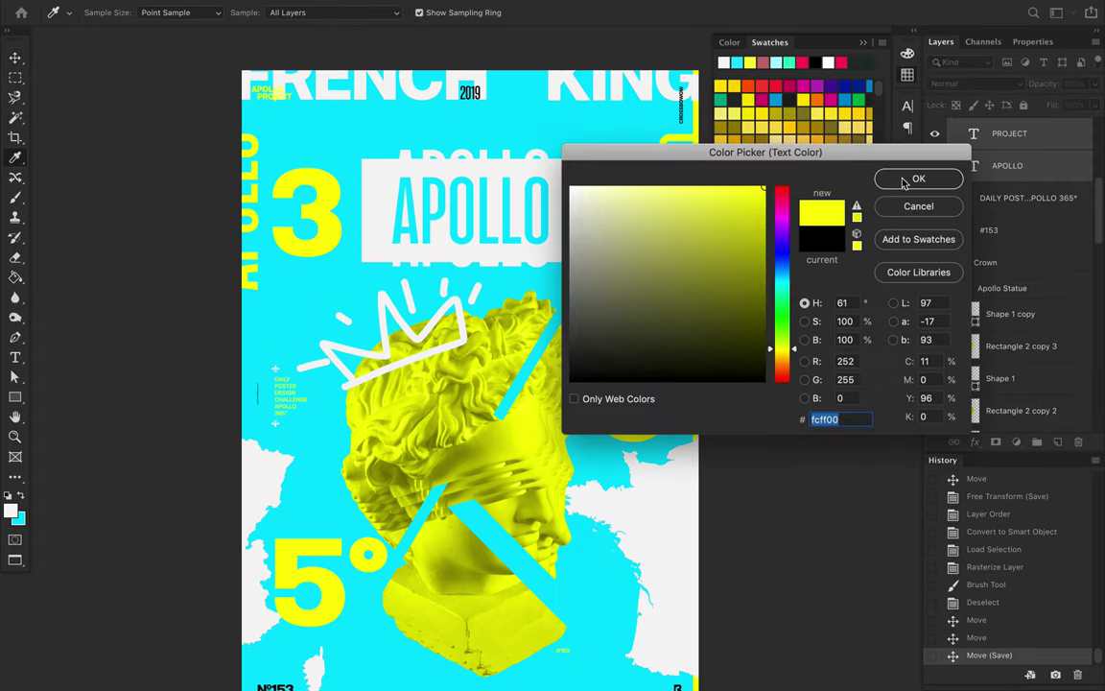
- Undo the accidental yellow applied to the PROJECT text
left_click(882, 183)
key("ctrl+z")
key("ctrl+z")
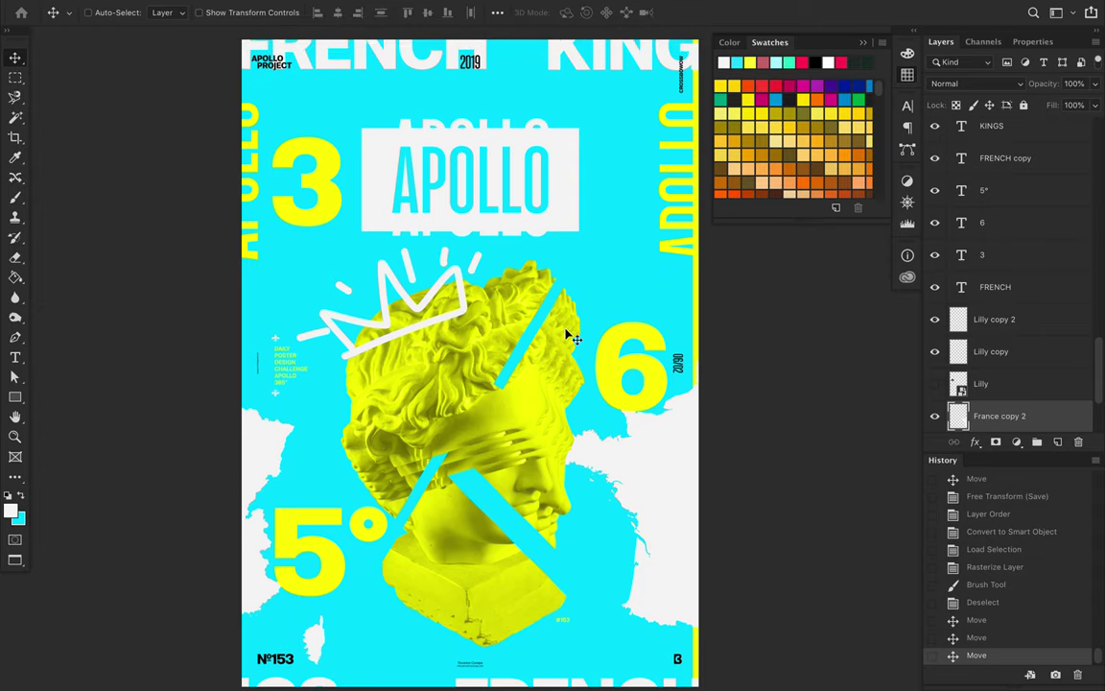
scroll(568, 335, "up", 3)
- Draw a thin white, outline-free stripe beside the title and stack copies below it
key("u")
left_click_drag(607, 147, 607, 146)
left_click(223, 13)
left_click(170, 12)
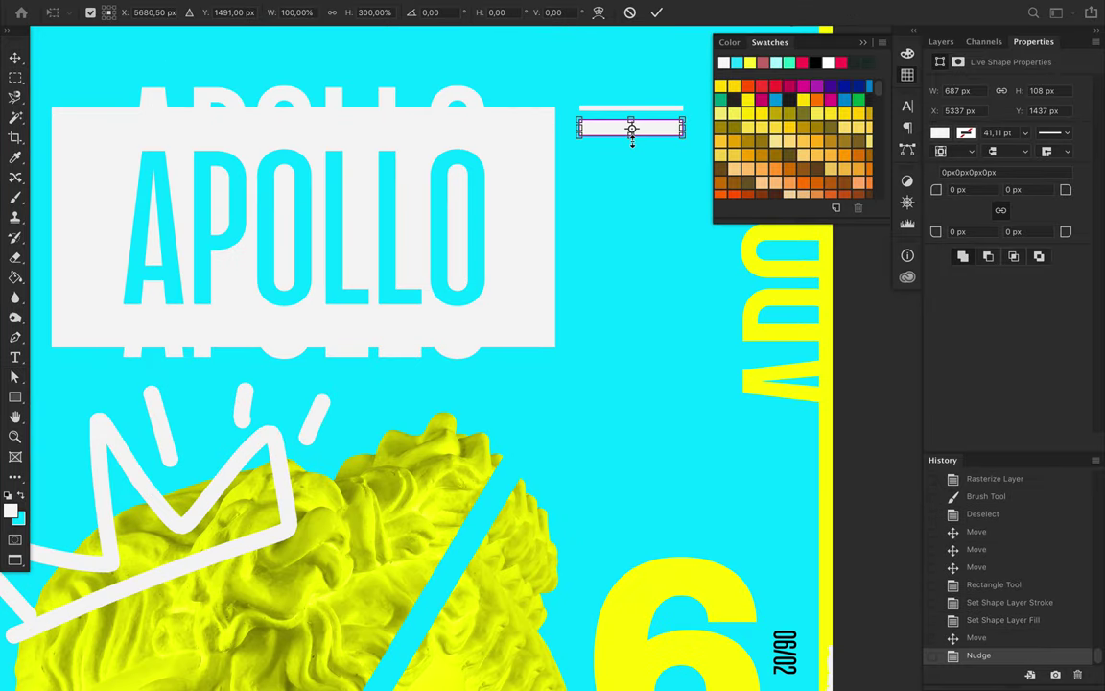
key("Return")
left_click_drag(624, 146, 614, 272)
key("ctrl+t")
key("Return")
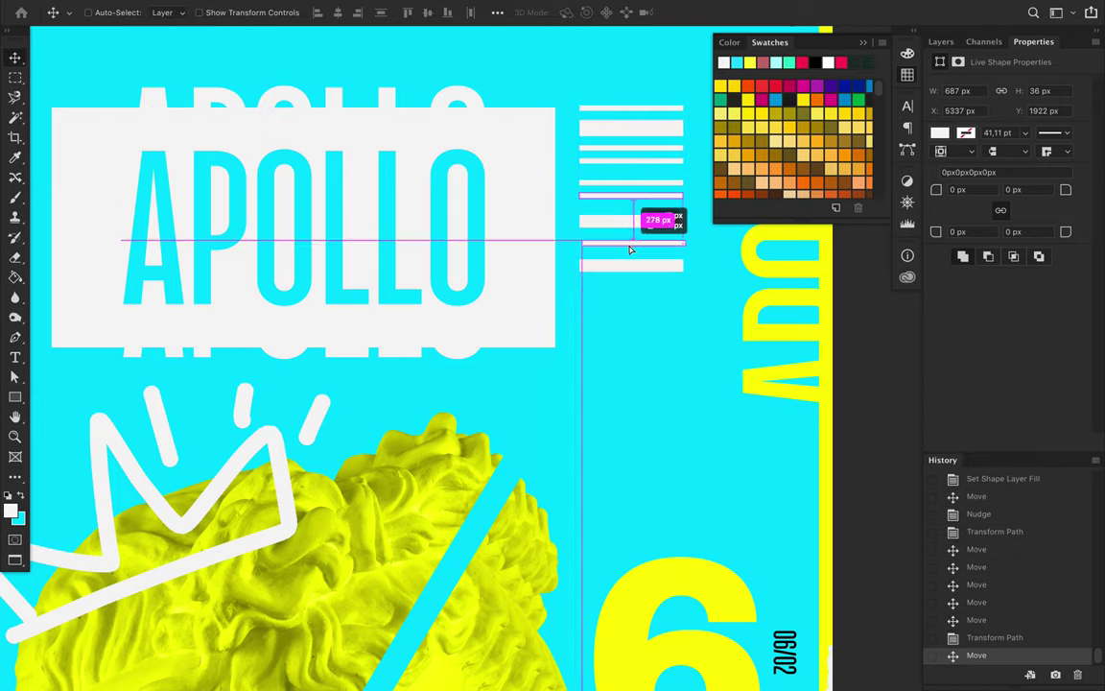
- Group the stripes as 'Rectangles' and narrow the group
left_click(941, 41)
scroll(997, 286, "down", 5)
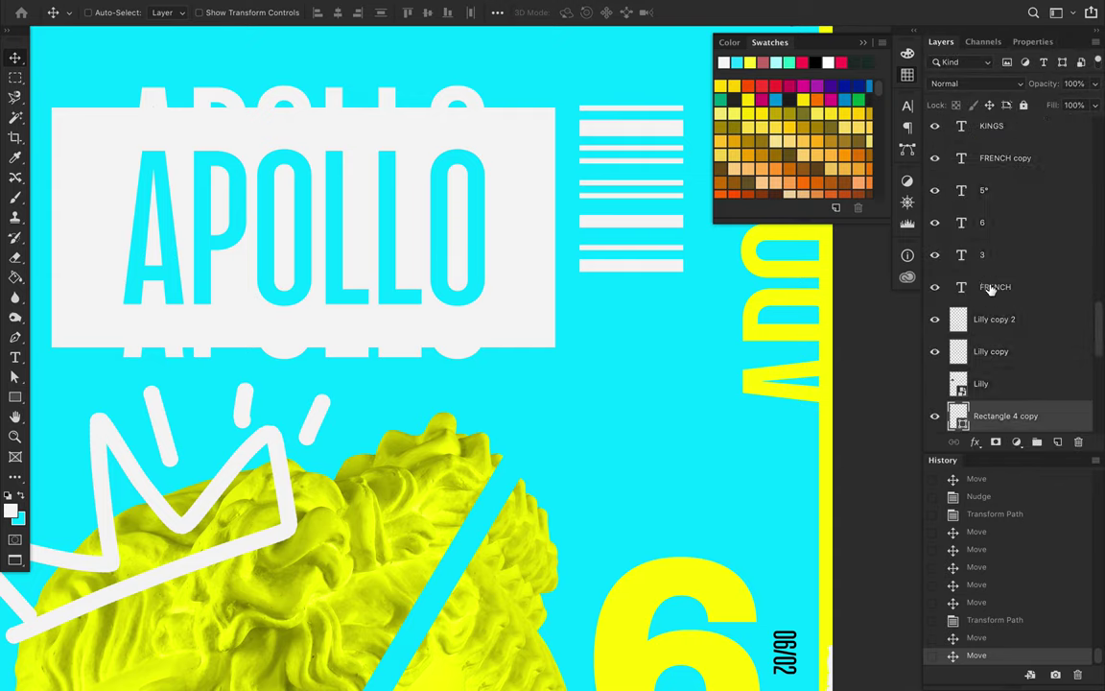
scroll(1004, 254, "down", 5)
key("ctrl+g")
double_click(1003, 261)
key("ctrl+t")
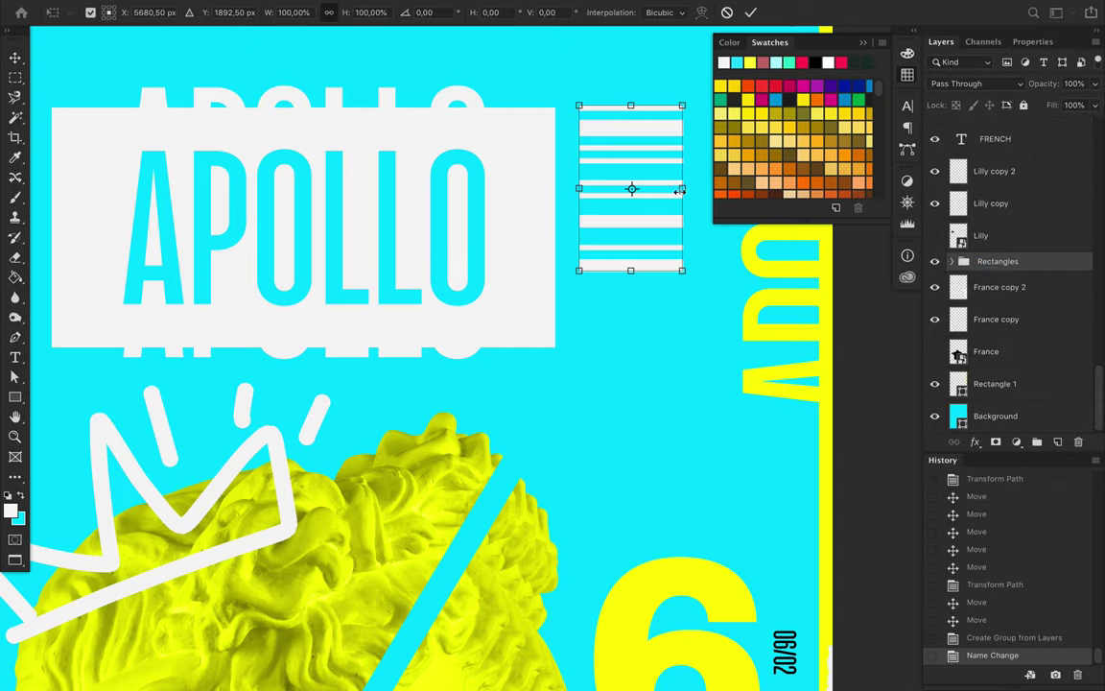
left_click_drag(683, 188, 650, 190)
key("Return")
- Copy the stripes group to the right and rearrange stripes in the copy
left_click_drag(602, 129, 653, 177)
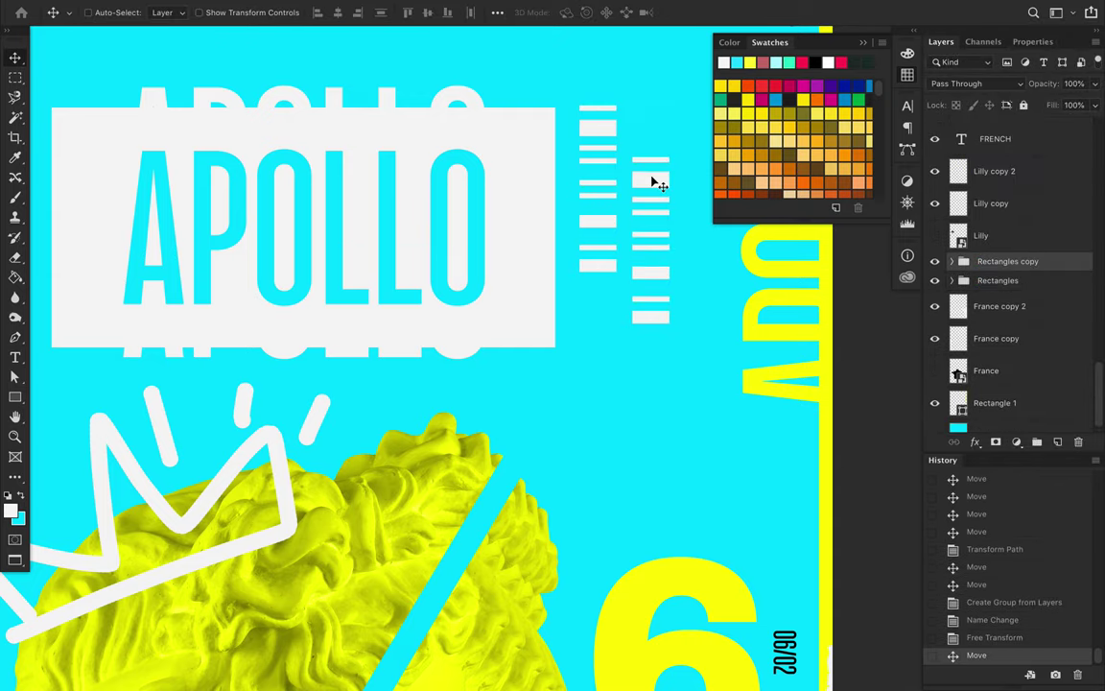
scroll(653, 177, "up", 2)
scroll(611, 182, "up", 2)
left_click_drag(605, 255, 599, 211)
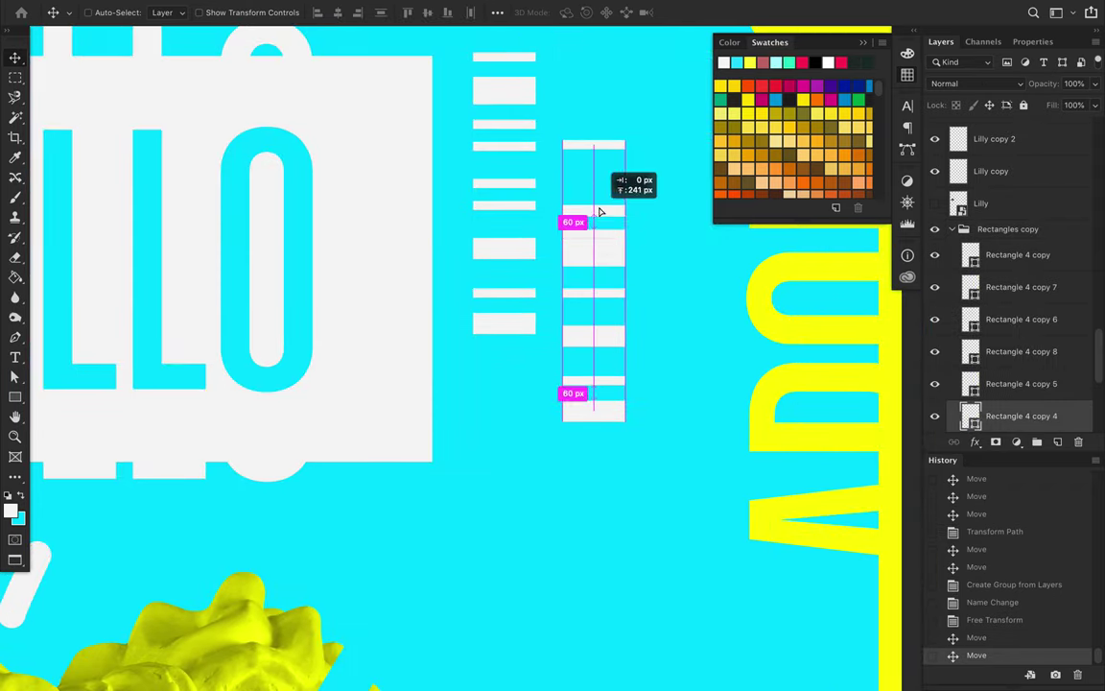
left_click_drag(600, 337, 592, 365)
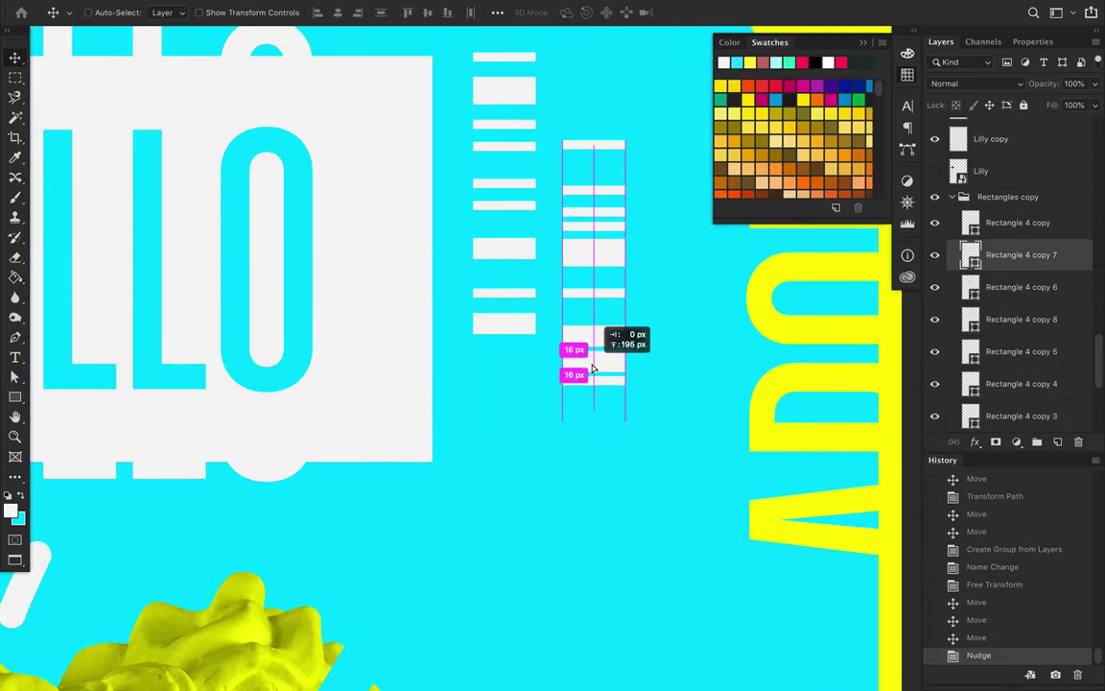
scroll(612, 271, "down", 1)
key("ctrl+0")
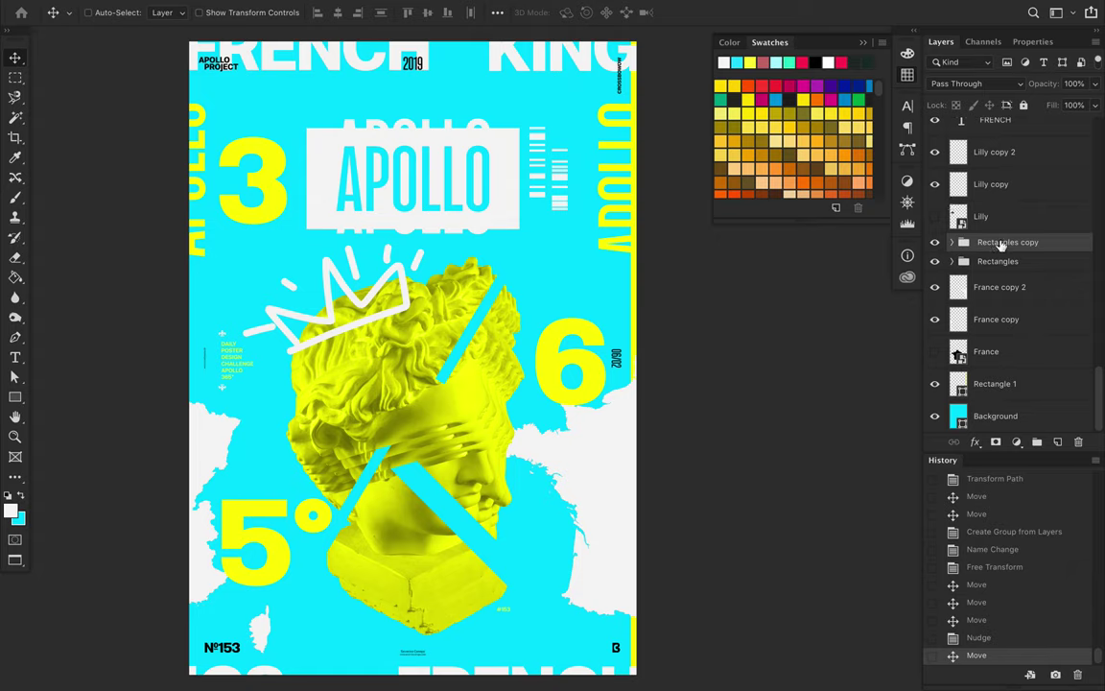
- Give the Rectangle 4 stripe copies a yellow fill and move them to the left edge
key("ctrl+bracketright")
left_click(228, 12)
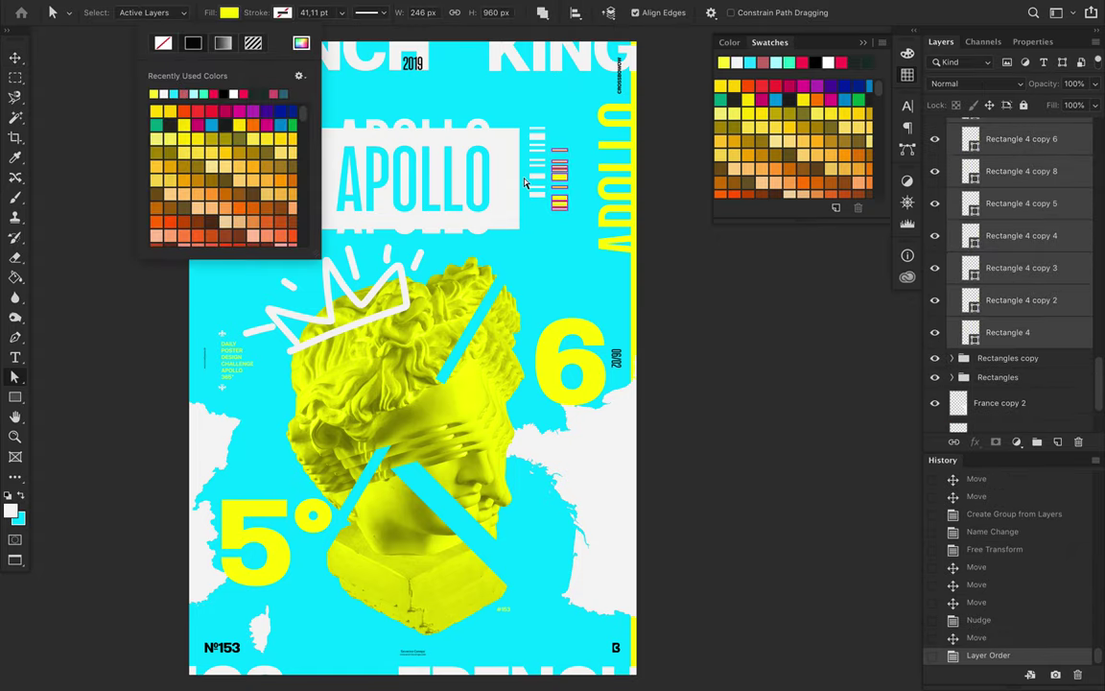
left_click(155, 81)
key("v")
left_click_drag(307, 250, 300, 614)
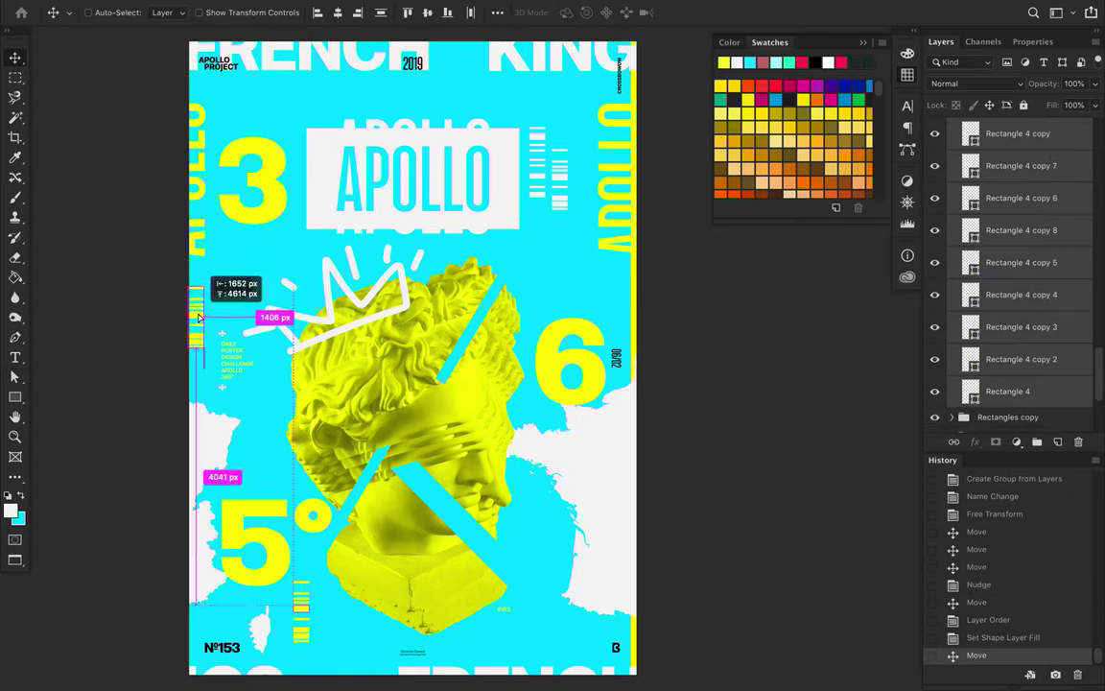
key("ctrl+t")
key("Return")
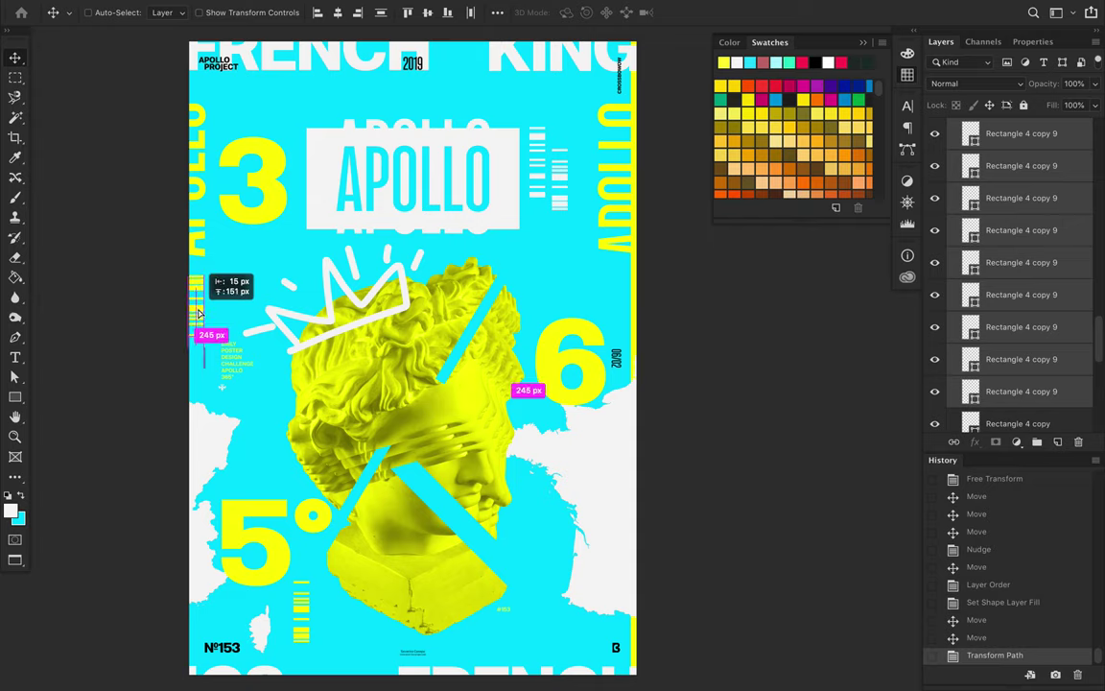
left_click_drag(197, 314, 199, 314)
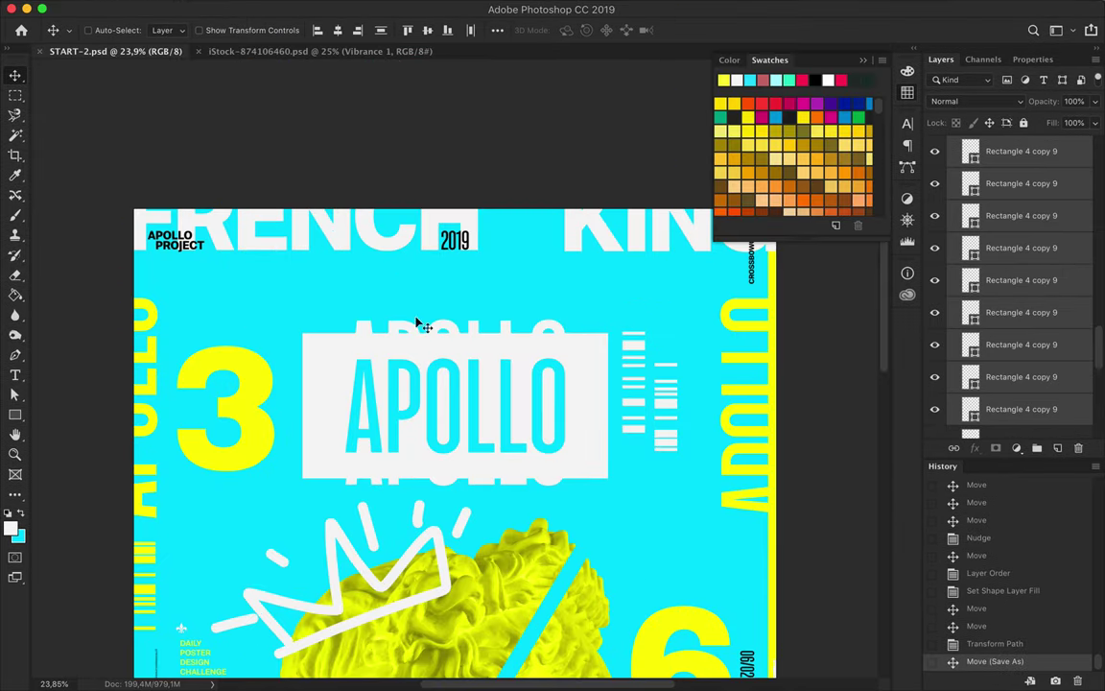
- Duplicate FRENCH, shrink it above APOLLO, and retype it as LOUIS
mouse_move(364, 226)
left_mouse_down()
mouse_move(526, 330)
mouse_move(526, 287)
left_mouse_up()
key("ctrl+t")
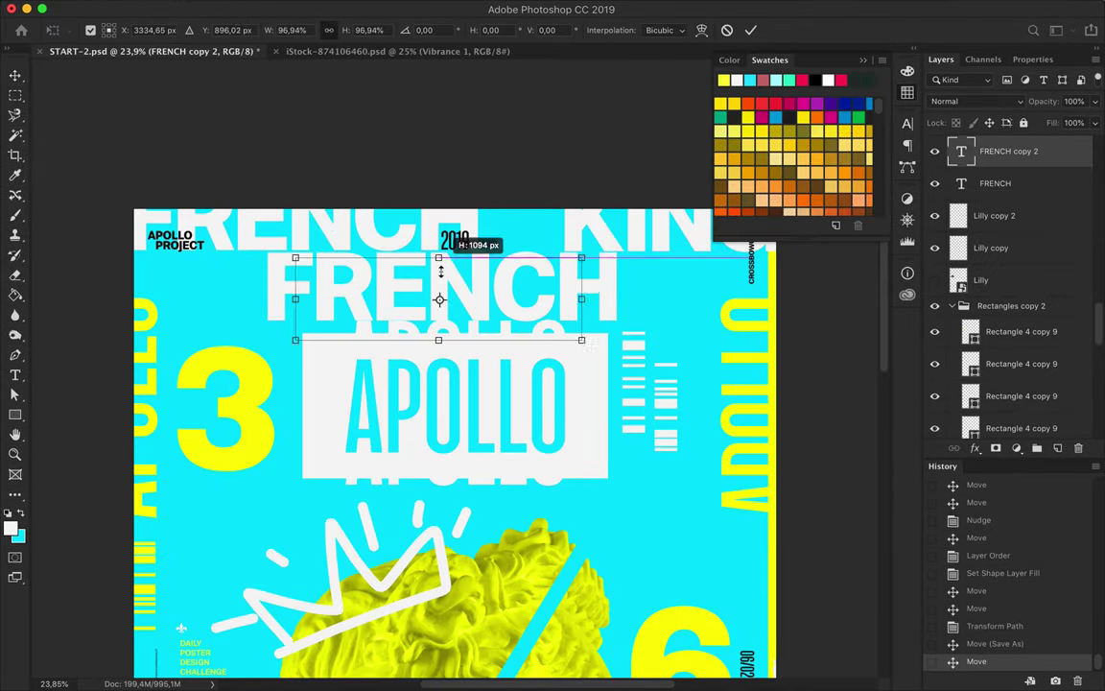
left_click_drag(284, 219, 420, 262)
key("Return")
double_click(483, 292)
type("LOUIS")
key("ctrl+Return")
left_click(908, 123)
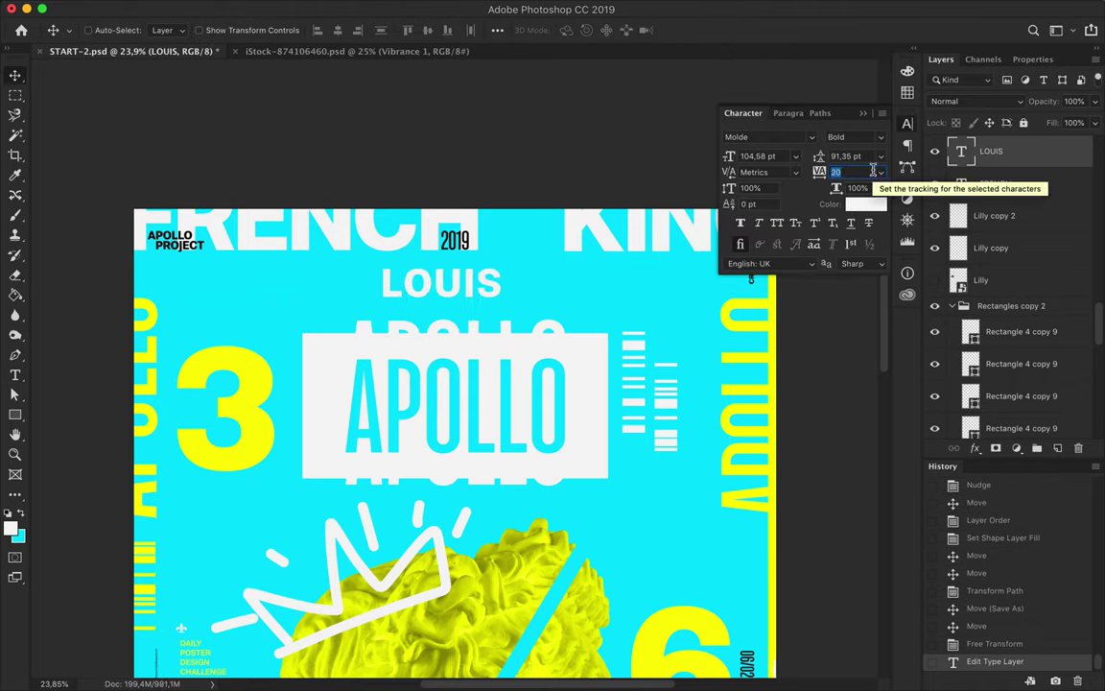
- Set LOUIS to tracking 20, a smaller size, Medium weight, and centre it horizontally
mouse_move(508, 343)
left_mouse_down()
mouse_move(485, 299)
mouse_move(475, 303)
left_mouse_up()
left_click(497, 29)
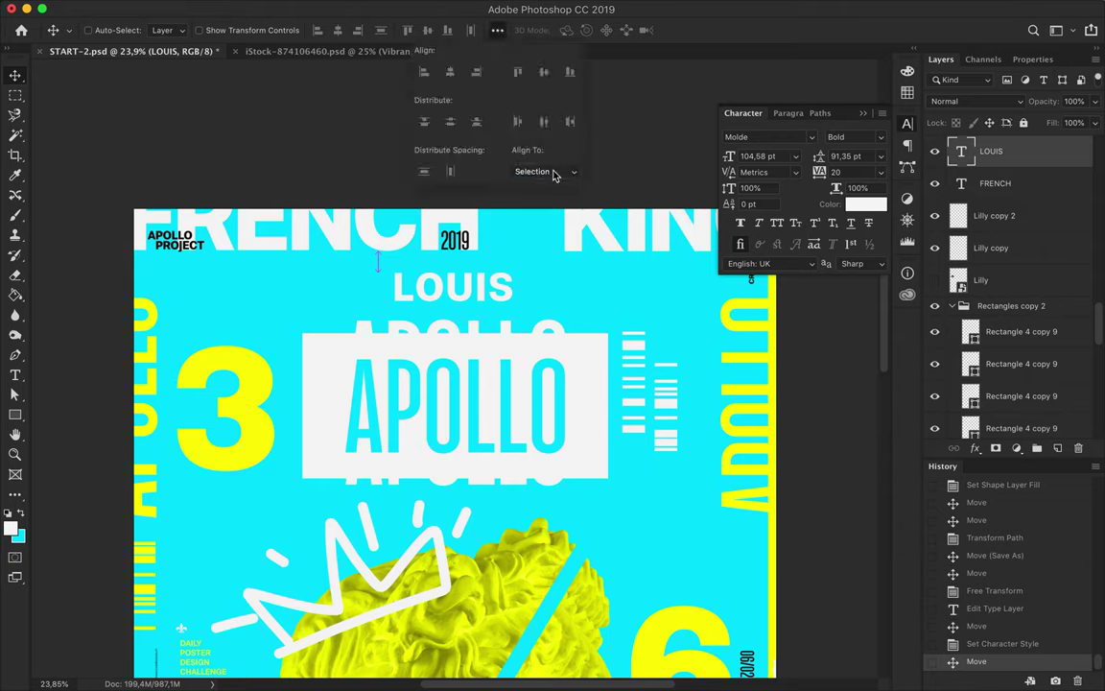
left_click(769, 156)
type("54,58")
left_click(471, 295)
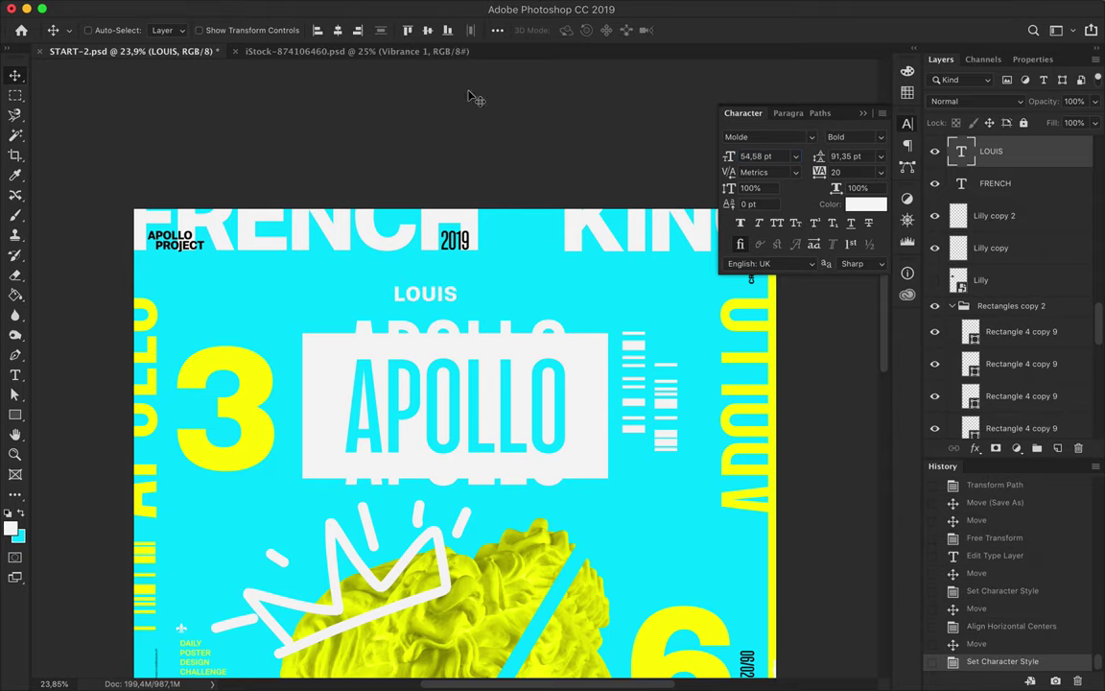
scroll(458, 291, "down", 5)
left_click(856, 136)
left_click(866, 95)
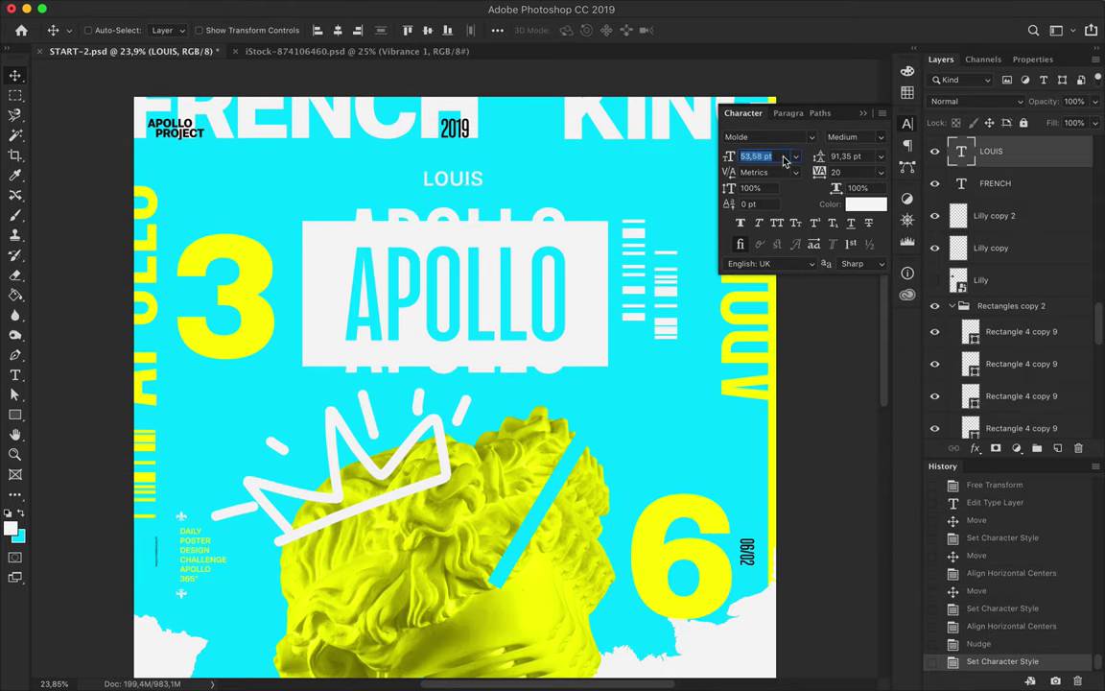
scroll(456, 189, "down", 5)
scroll(456, 189, "up", 5)
left_click_drag(317, 159, 319, 459)
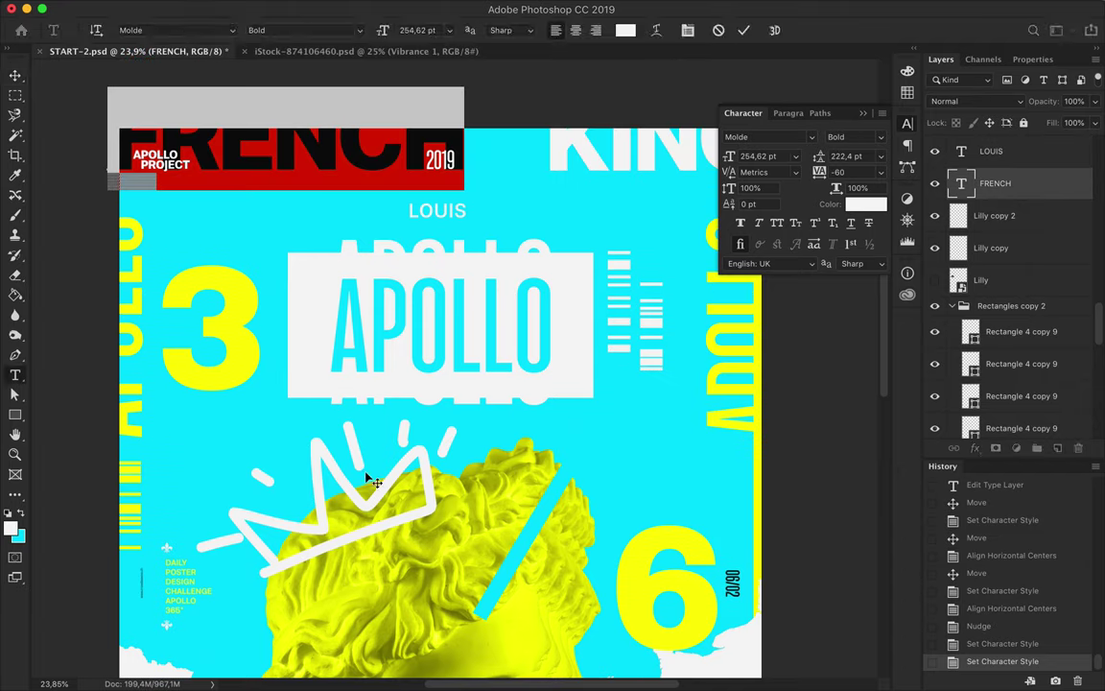
type("XV")
- Duplicate the X numeral and retype the copies as I and V
left_click_drag(220, 436, 672, 475)
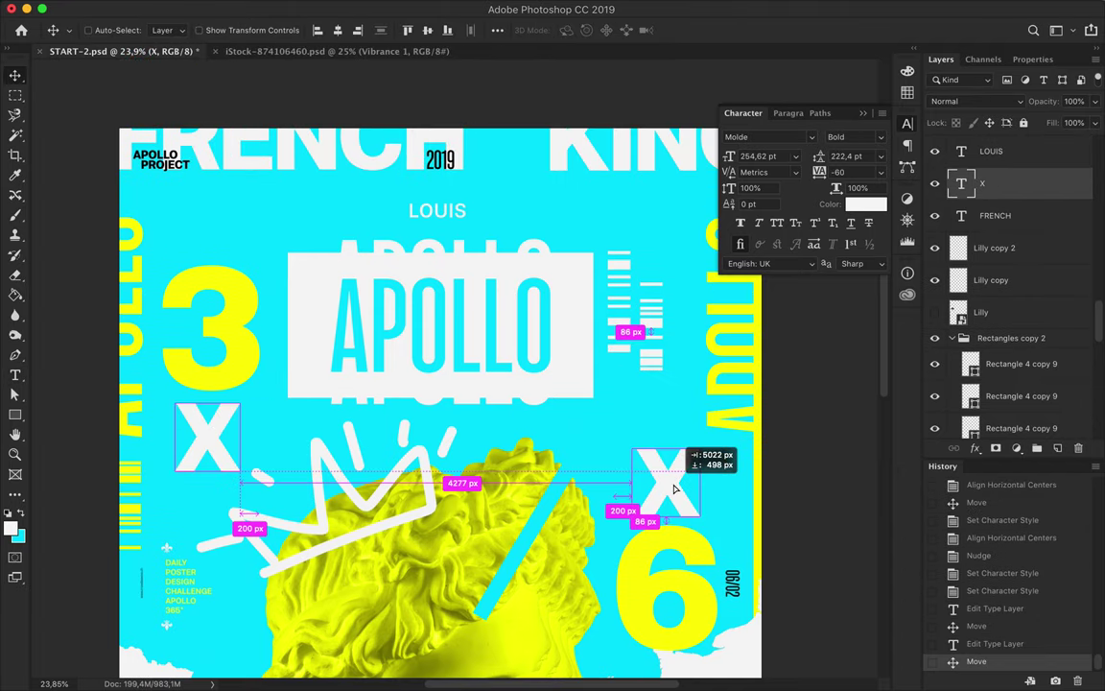
type("I")
scroll(671, 432, "down", 10)
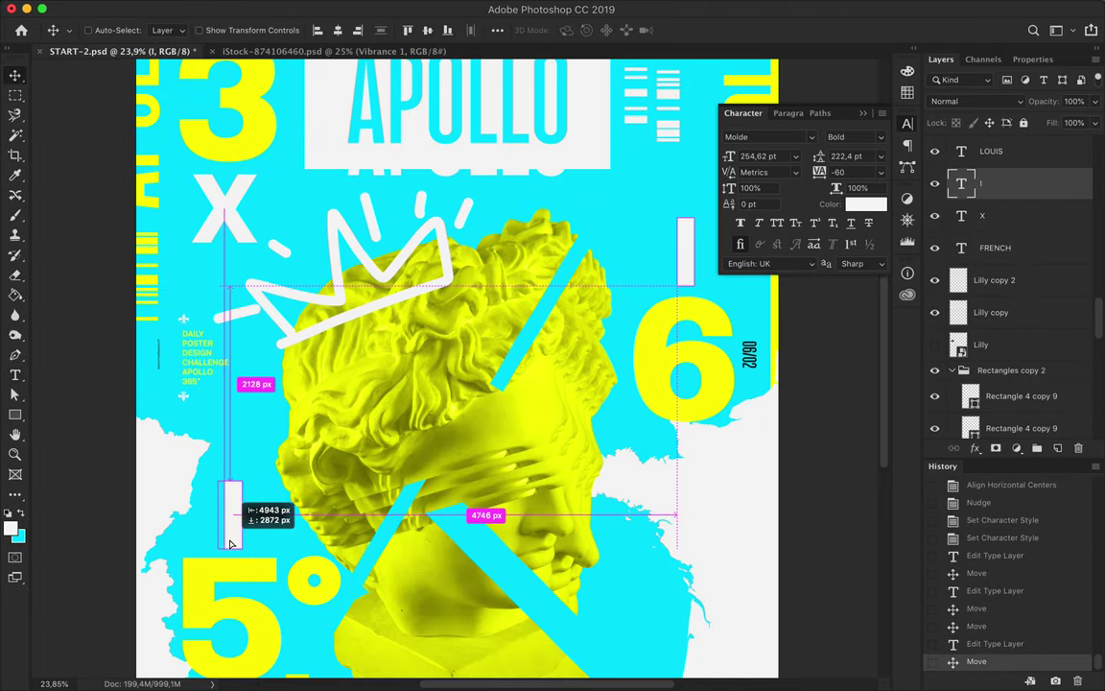
left_click_drag(690, 333, 230, 531)
type("V")
scroll(308, 440, "up", 5)
- Duplicate LOUIS to its left and change the copy to the date 1643
mouse_move(327, 370)
left_mouse_down()
mouse_move(198, 375)
mouse_move(542, 369)
left_mouse_up()
double_click(198, 376)
key("ctrl+v")
key("BackSpace")
key("BackSpace")
key("BackSpace")
key("BackSpace")
double_click(261, 370)
key("BackSpace")
key("ctrl+Return")
left_click_drag(191, 377, 248, 369)
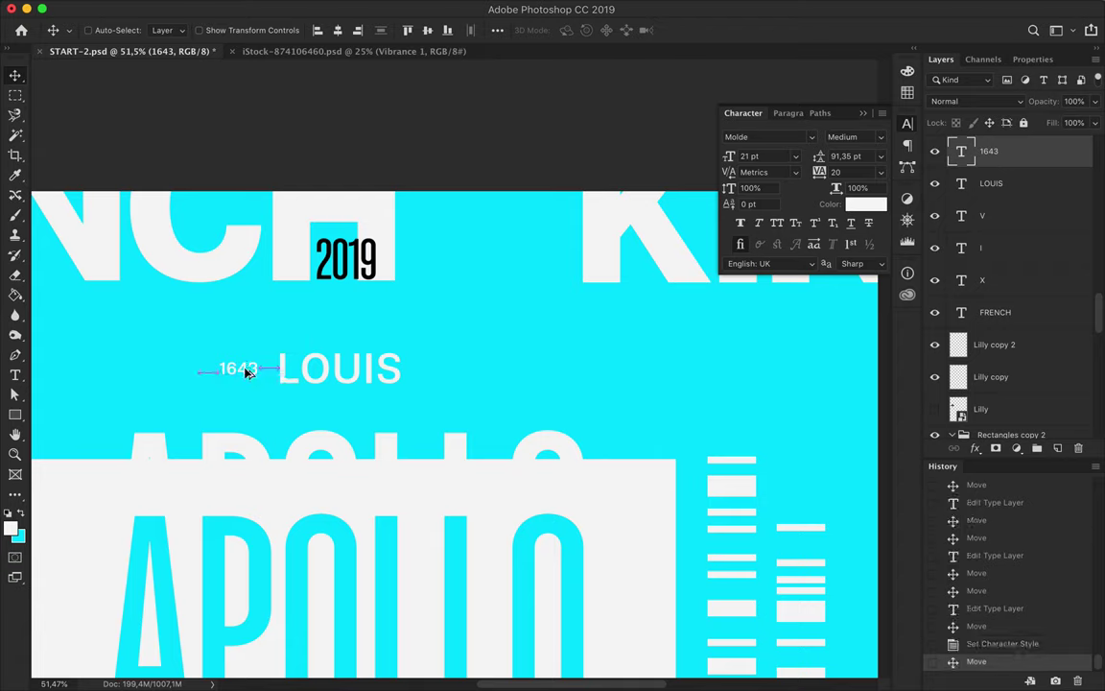
- Change the date copy right of LOUIS to 1715
double_click(442, 368)
type("1715")
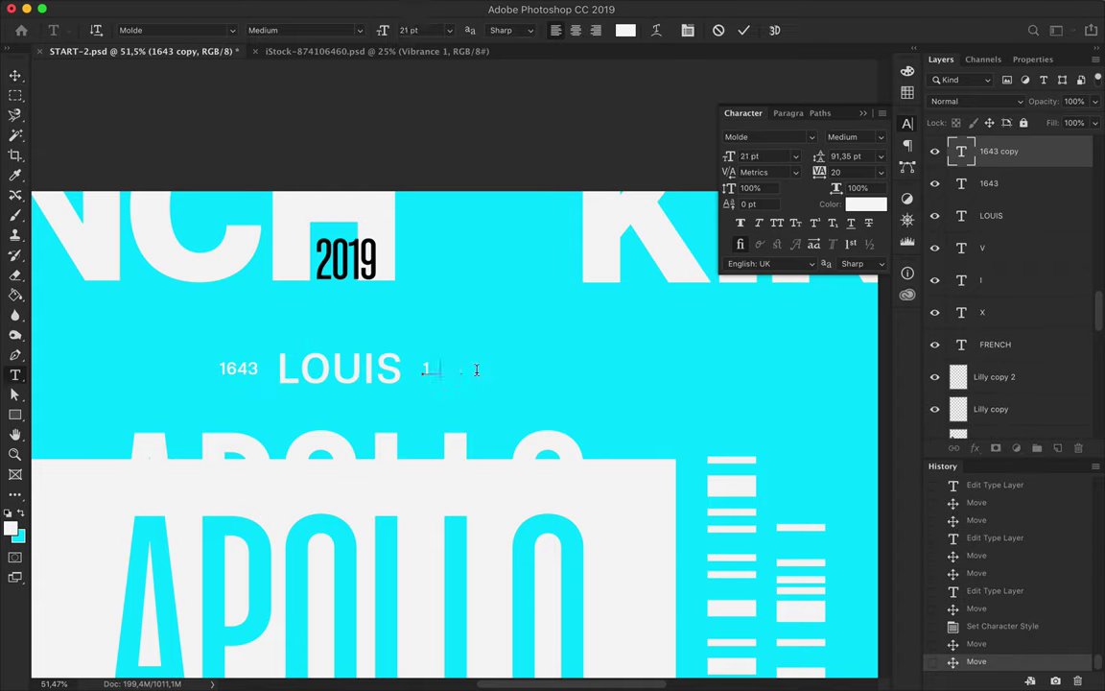
left_click(15, 76)
key("Left")
key("Left")
left_click(255, 372, "ctrl")
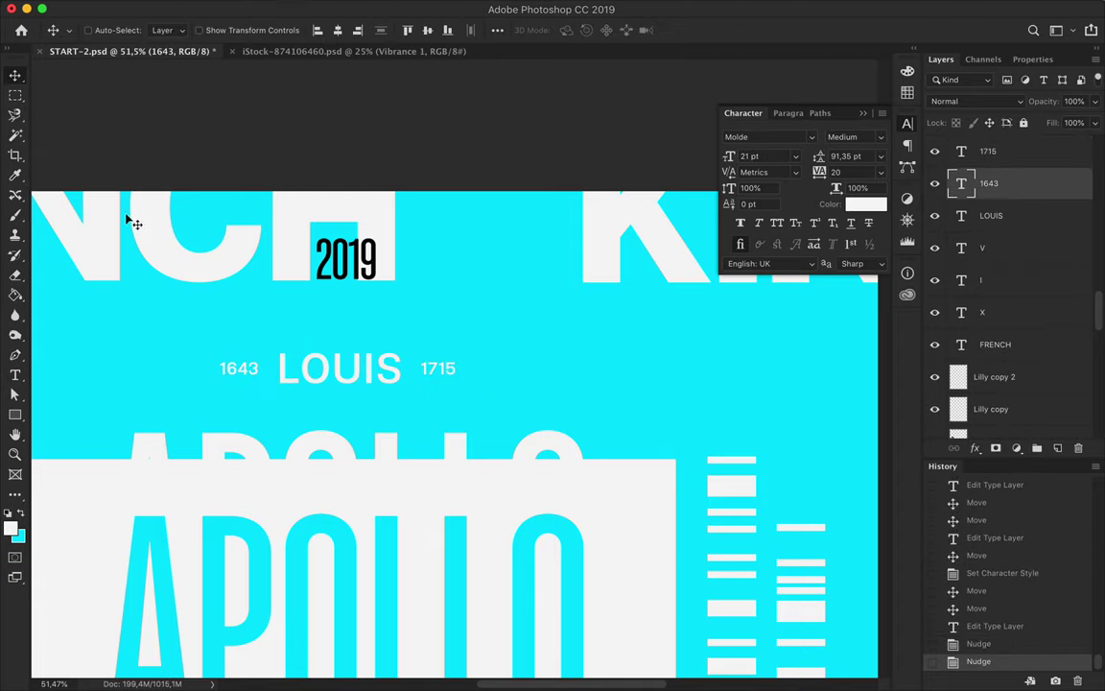
- Draw short no-fill Pen bars above both dates and copy them below
key("p")
left_click(170, 30)
left_click(152, 61)
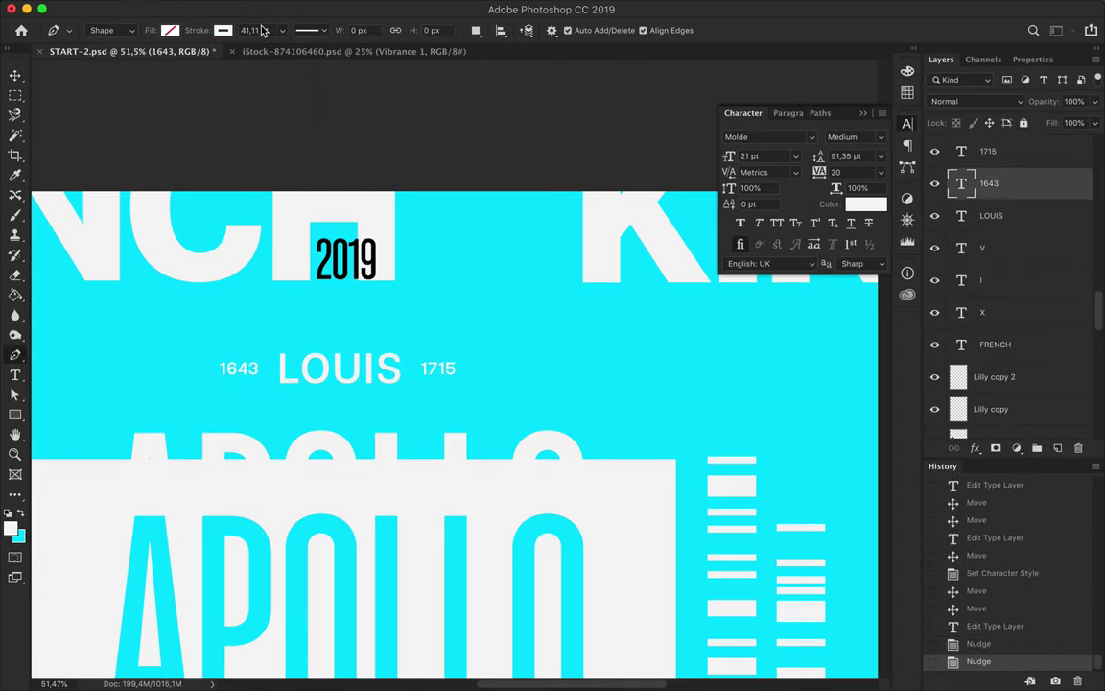
left_click(231, 358)
scroll(275, 341, "up", 5)
key("Up")
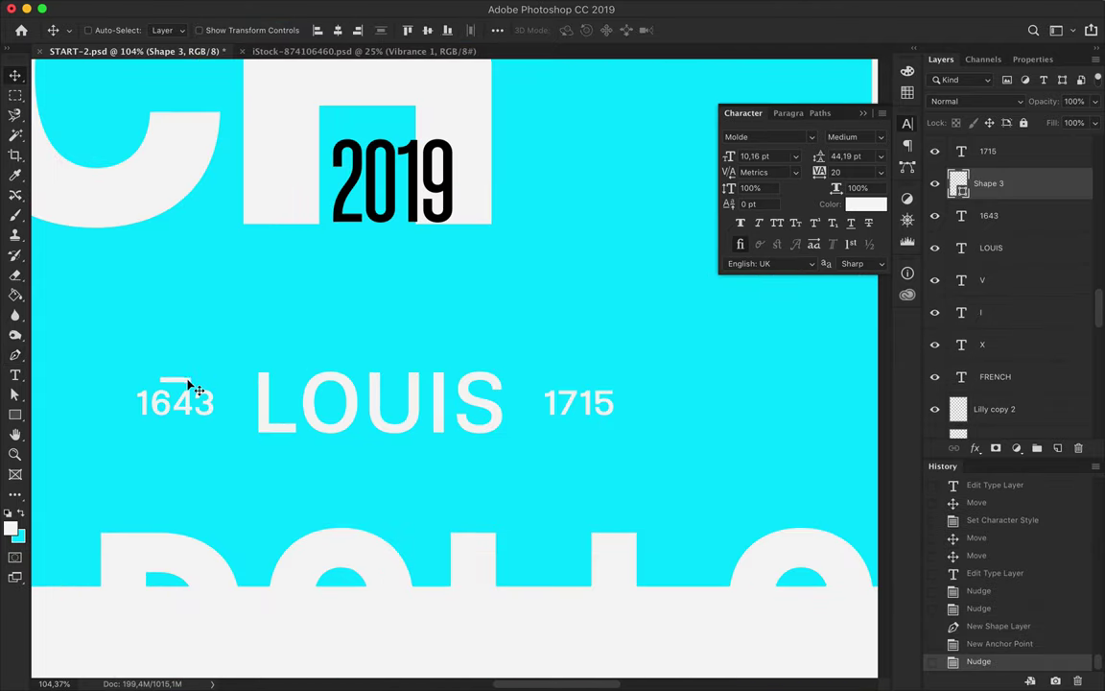
left_click_drag(530, 378, 575, 375)
left_click(177, 377, "shift")
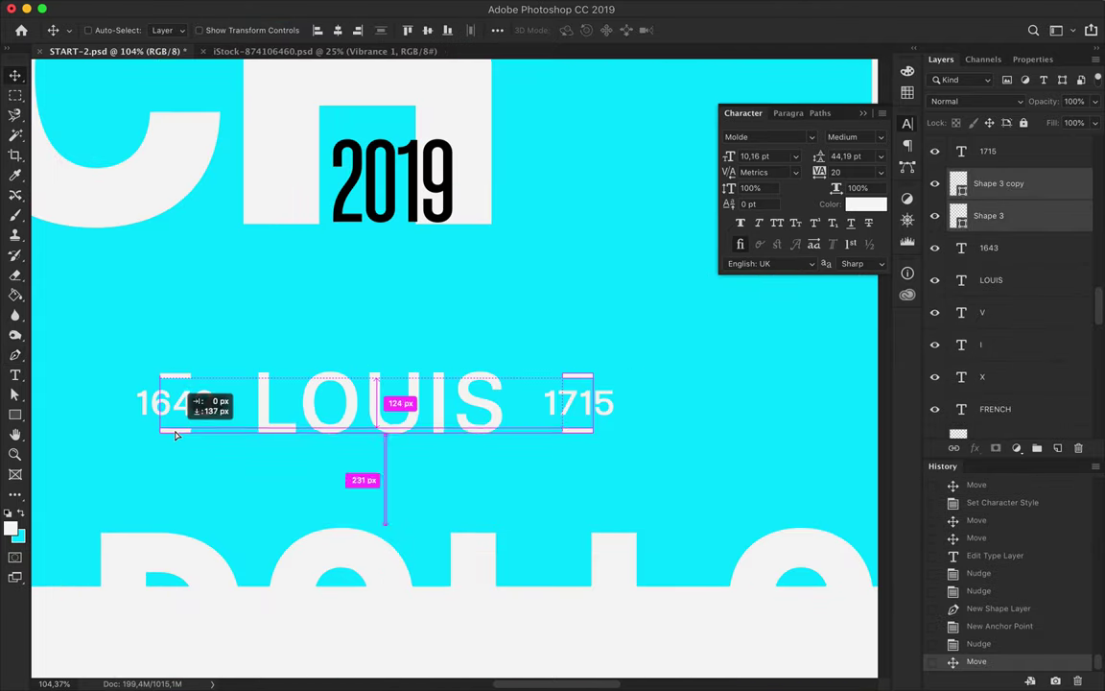
left_click_drag(177, 378, 177, 433)
- Align both dates' vertical centres with LOUIS and set them to Regular weight
left_click(554, 367, "shift")
left_click(479, 403, "shift")
left_click(338, 29)
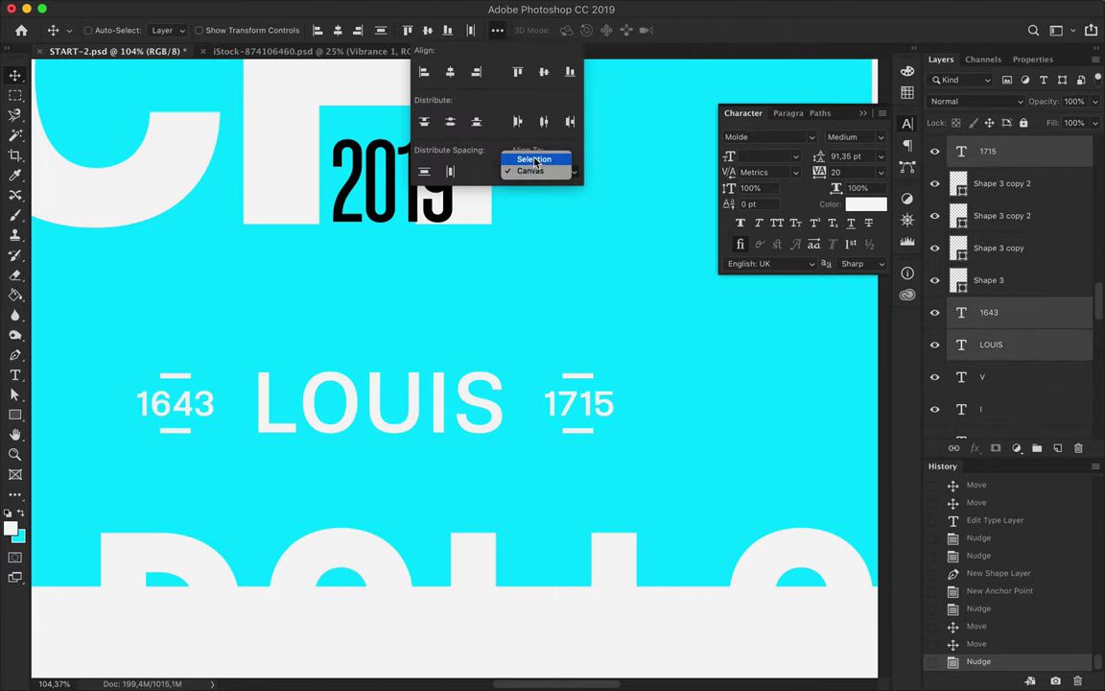
left_click(573, 408, "shift")
scroll(870, 137, "down", 2)
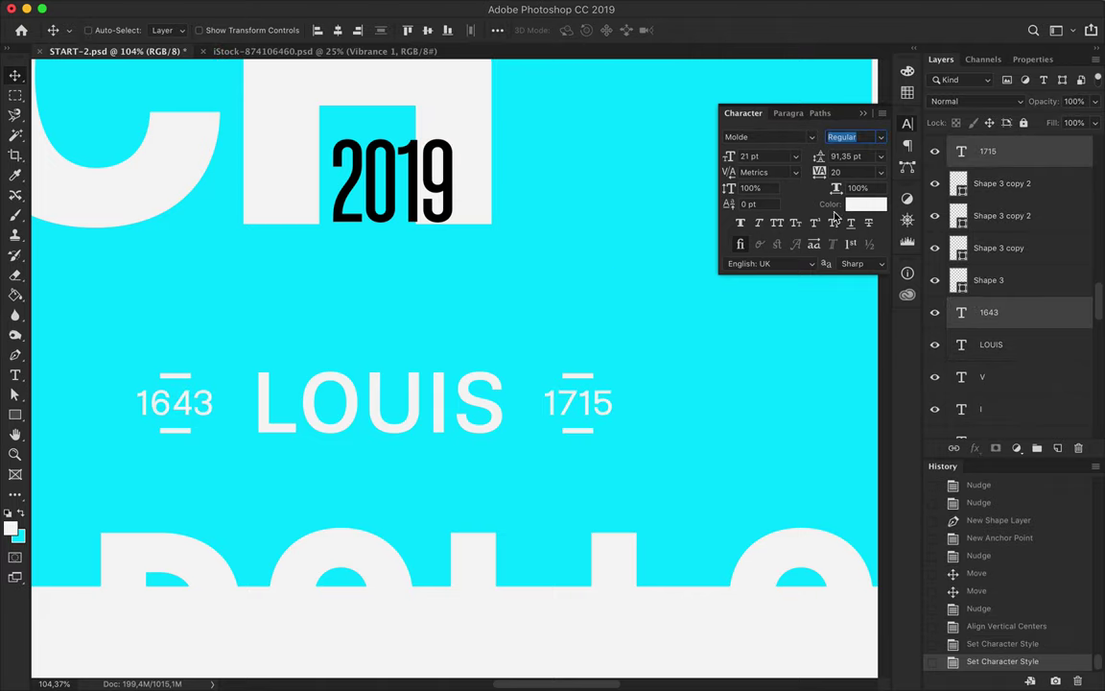
scroll(623, 259, "down", 3)
scroll(623, 259, "down", 3)
scroll(624, 259, "down", 2)
scroll(509, 476, "down", 2)
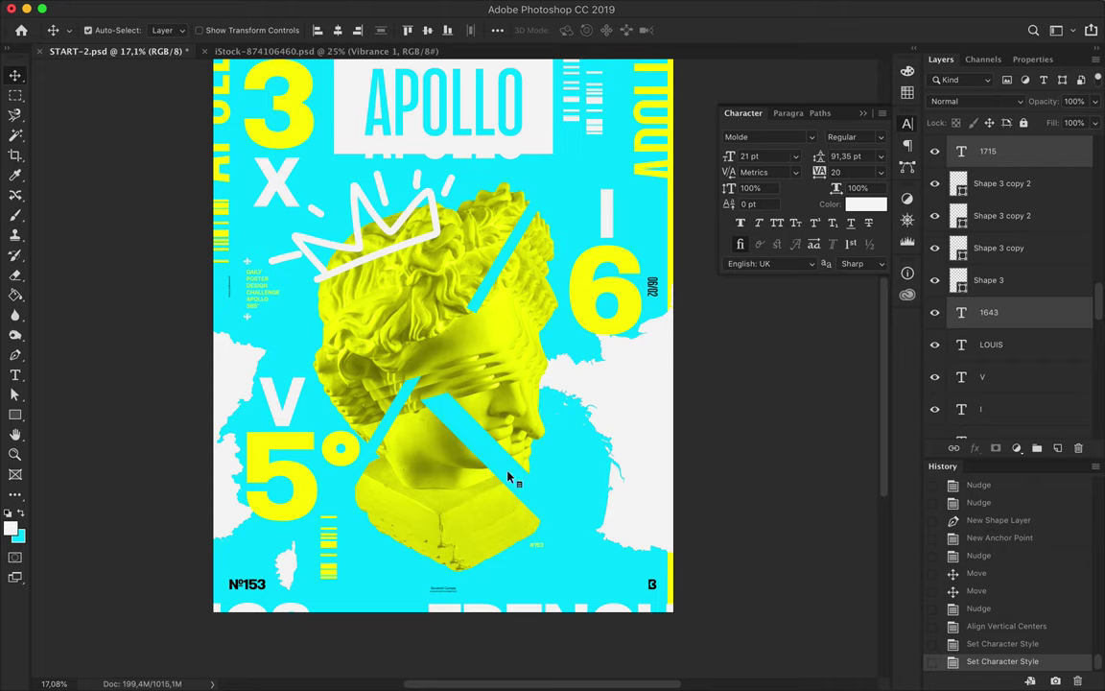
- Duplicate the cyan diagonal band across the statue's head with a 151,11 pt stroke
left_click_drag(509, 477, 505, 446)
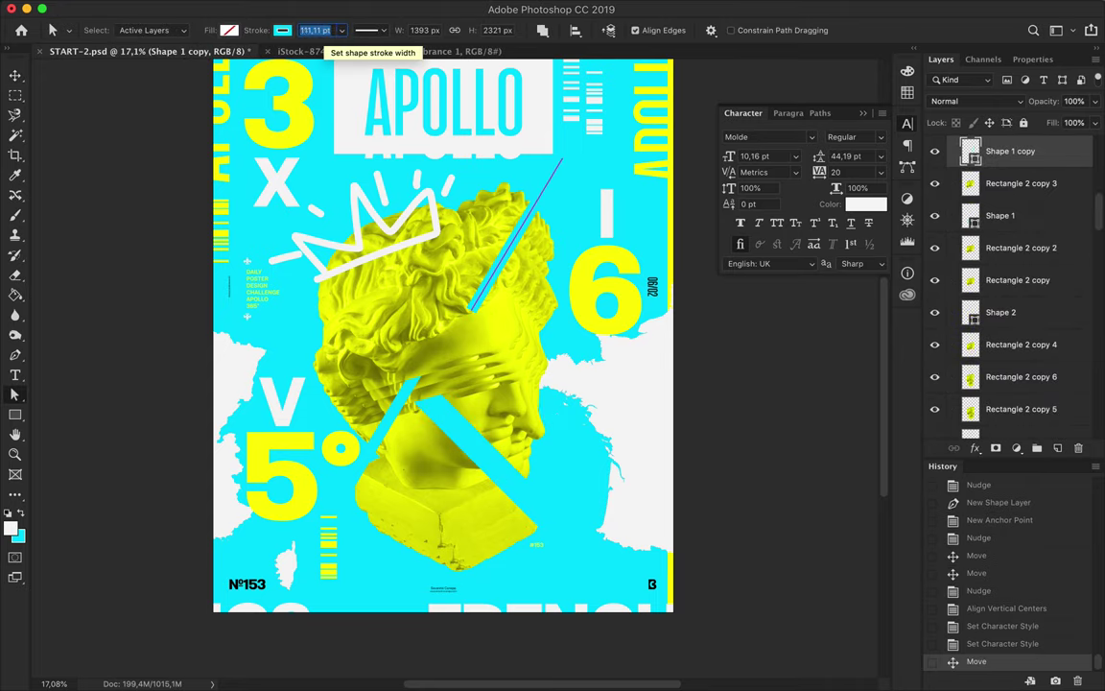
key("Return")
left_click(481, 462, "ctrl")
left_click(505, 246, "ctrl")
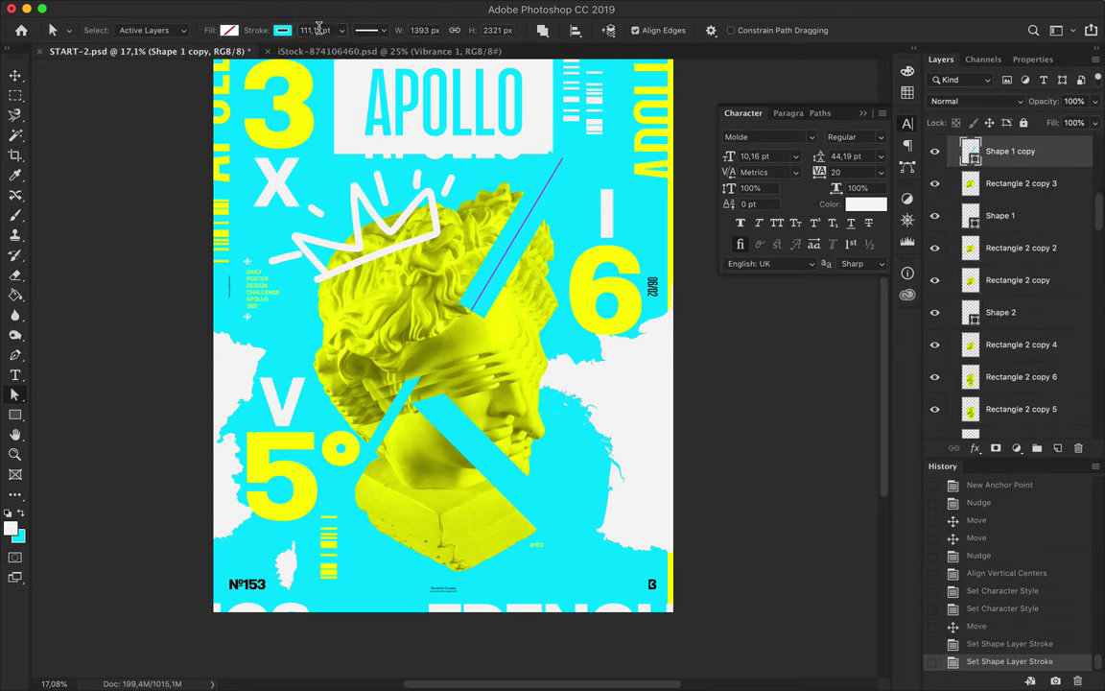
type("151,11")
key("Return")
- Move the Rectangles copy 2 stripes group higher in the layer stack
scroll(1008, 165, "up", 5)
left_click(1007, 357)
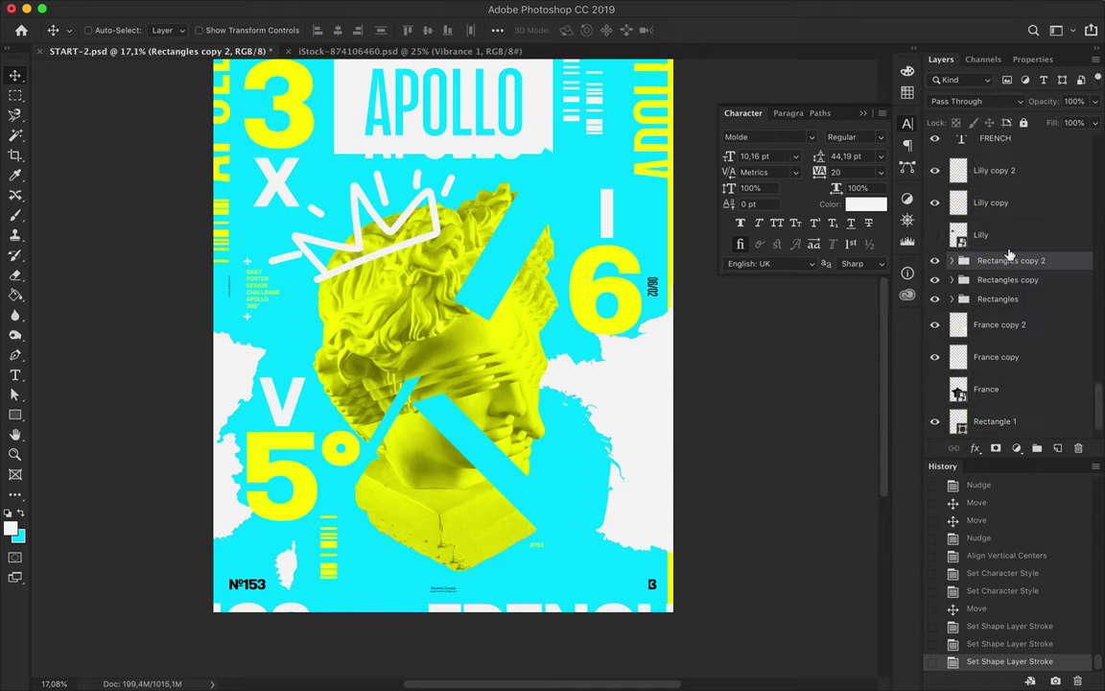
scroll(991, 321, "up", 3)
left_click_drag(991, 322, 988, 239)
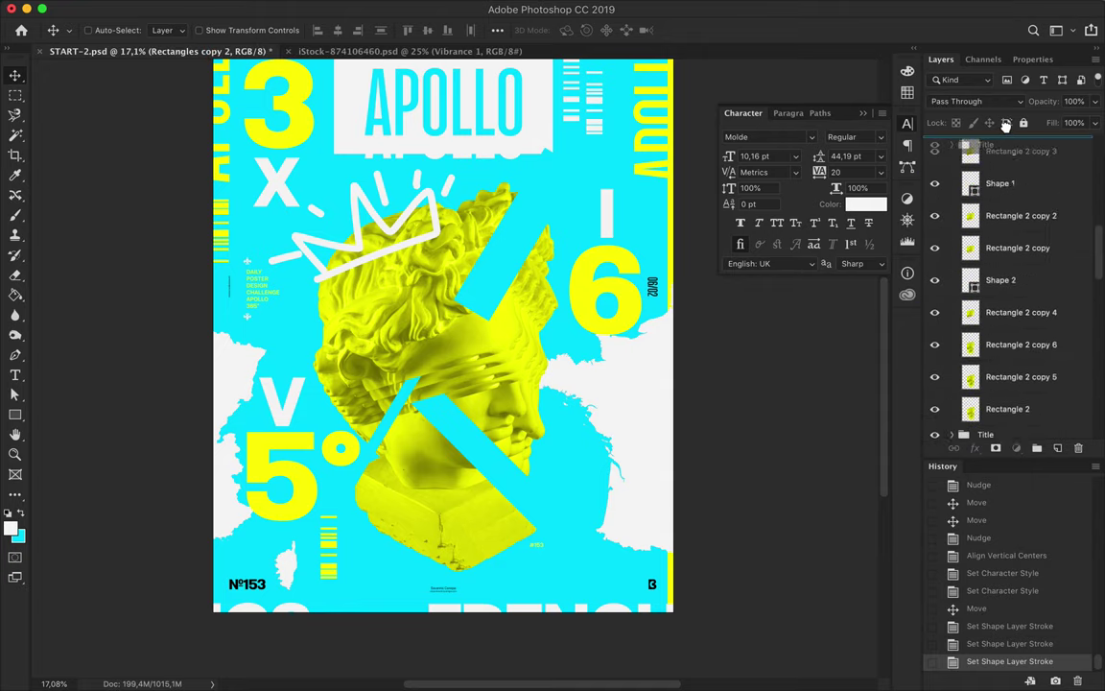
scroll(614, 240, "up", 2)
scroll(479, 187, "up", 3)
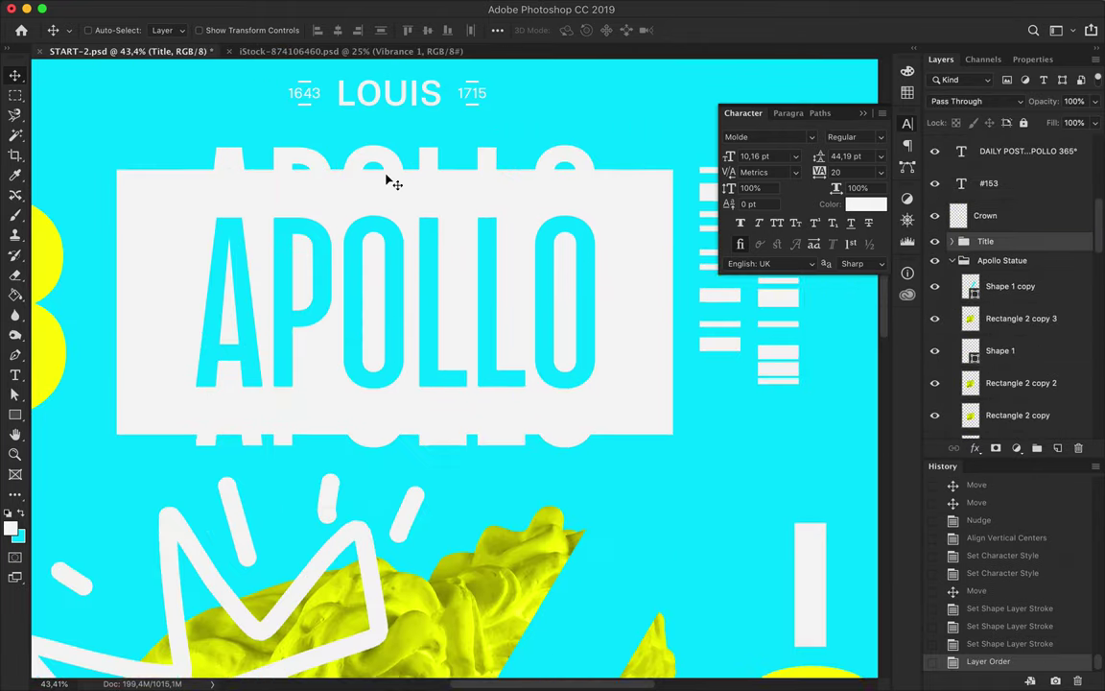
- Draw a small yellow circle under 2019, centred horizontally on 2019
scroll(386, 180, "up", 2)
mouse_move(411, 184)
left_mouse_down()
mouse_move(369, 165)
mouse_move(404, 199)
left_mouse_up()
key("BackSpace")
right_click(14, 415)
left_click(77, 407)
left_click(170, 30)
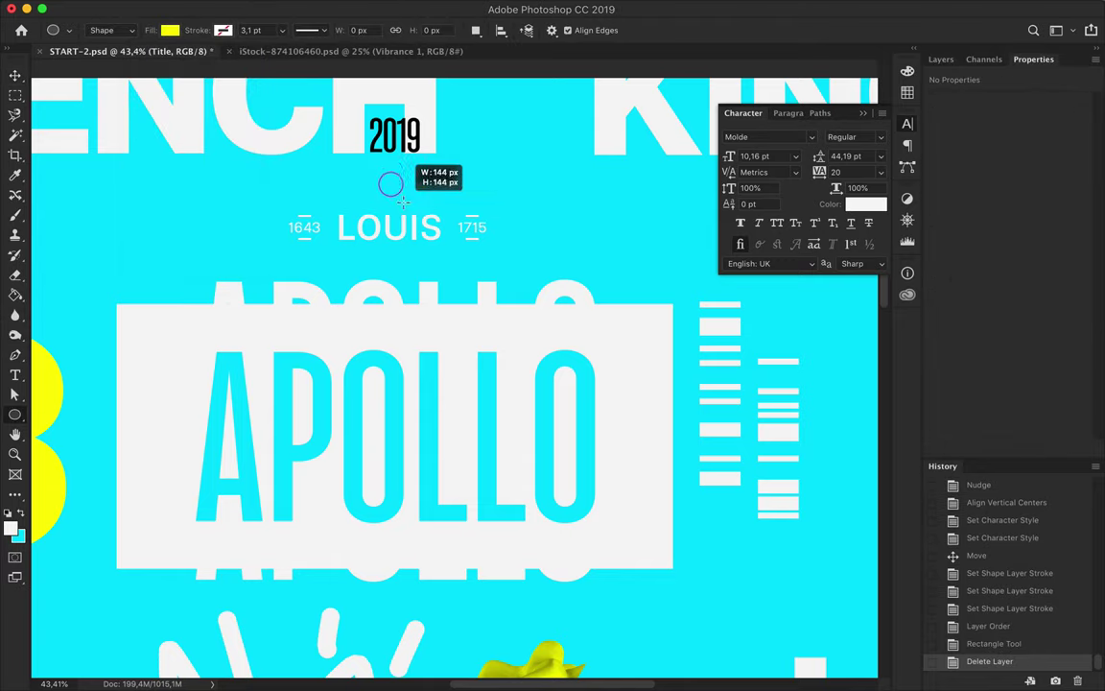
key("v")
left_click(497, 29)
left_click(337, 30)
- Group the 1643–1715 date layers with their bars and centre the group horizontally
left_click(380, 214)
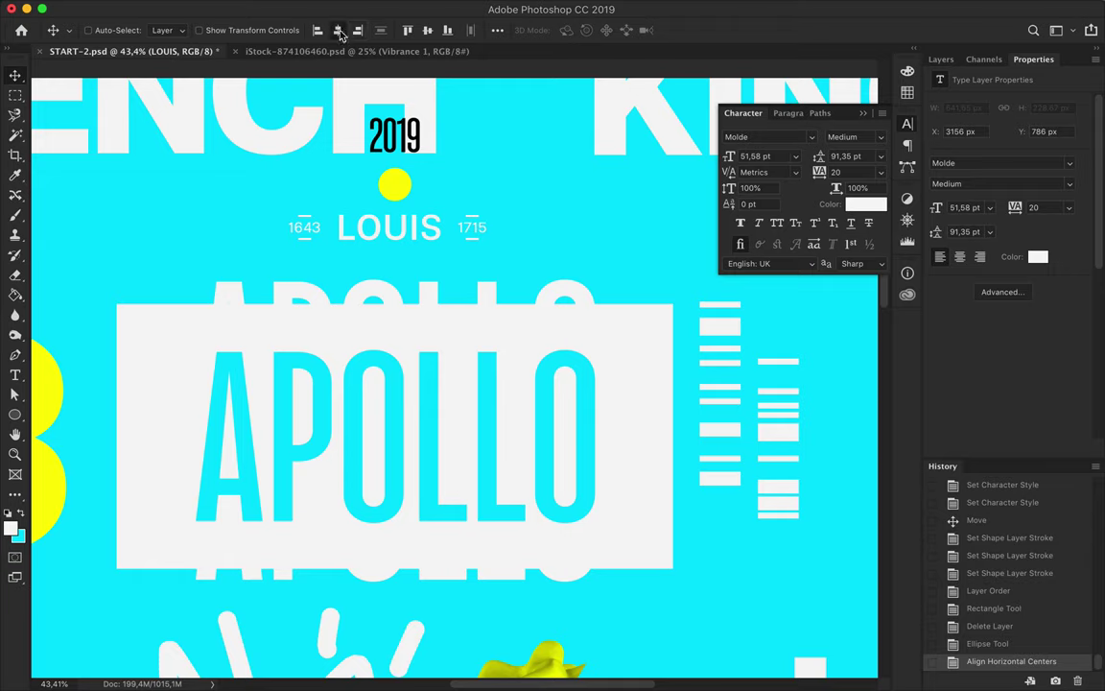
left_click(305, 229)
left_click(941, 59)
scroll(1010, 397, "down", 3)
scroll(1011, 396, "up", 2)
left_click(1007, 232, "shift")
key("ctrl+g")
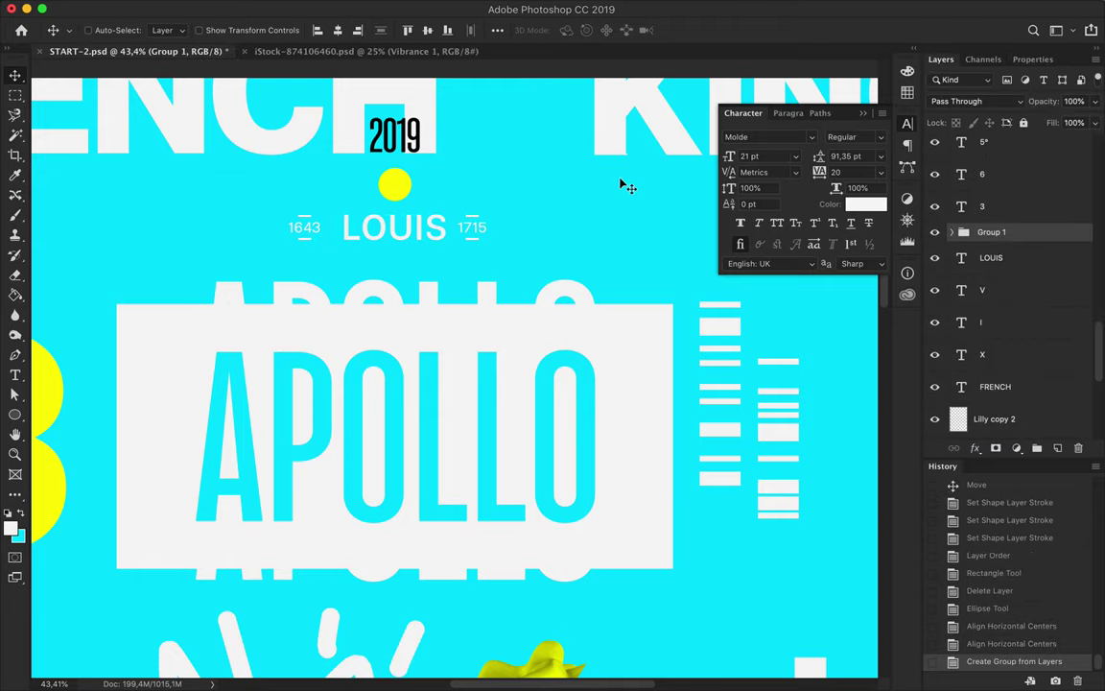
left_click(497, 30)
- Nudge the KINGS word slightly upward
scroll(321, 173, "down", 2, "alt")
left_click(321, 173)
left_click(600, 158)
key("Up")
key("Up")
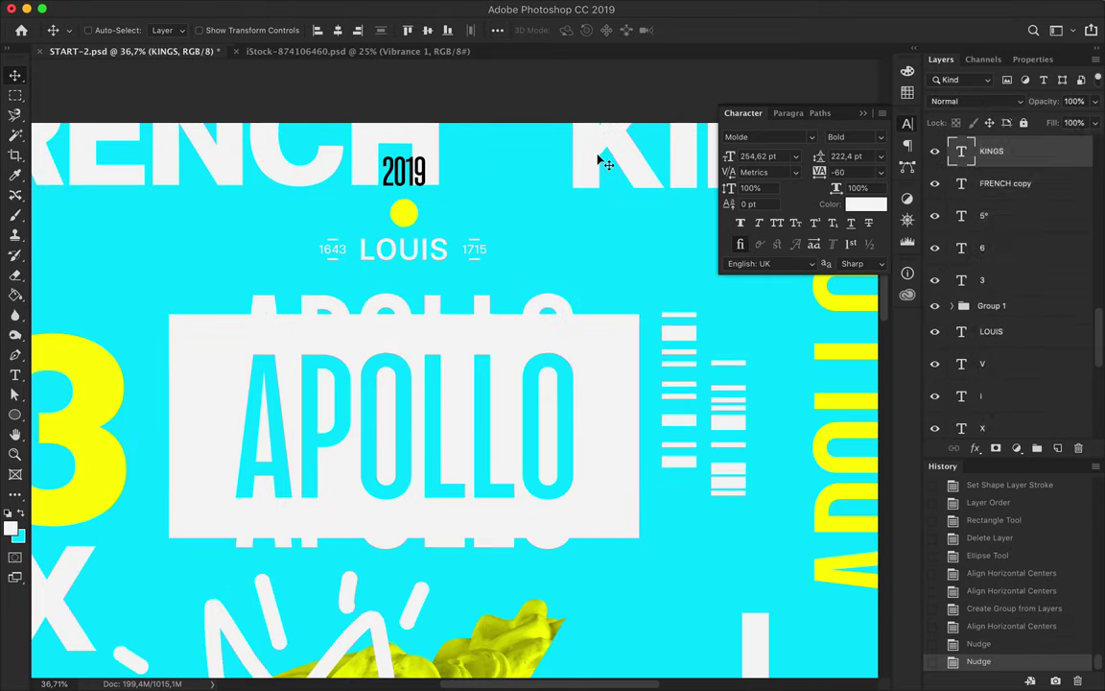
scroll(600, 158, "down", 2, "alt")
scroll(592, 180, "down", 2, "alt")
scroll(592, 180, "down", 2)
scroll(592, 179, "down", 1, "alt")
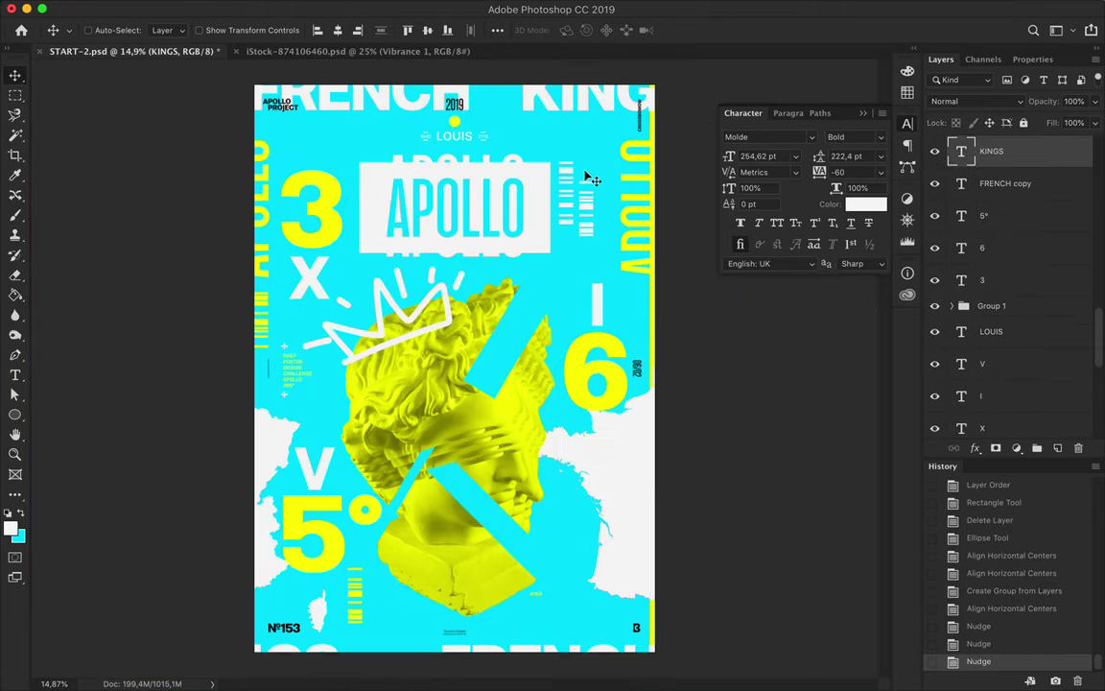
- Duplicate the white France map, stretch the copy taller and move it right
left_click(633, 444, "ctrl")
key("ctrl+j")
key("ctrl+t")
left_click_drag(426, 424, 427, 415)
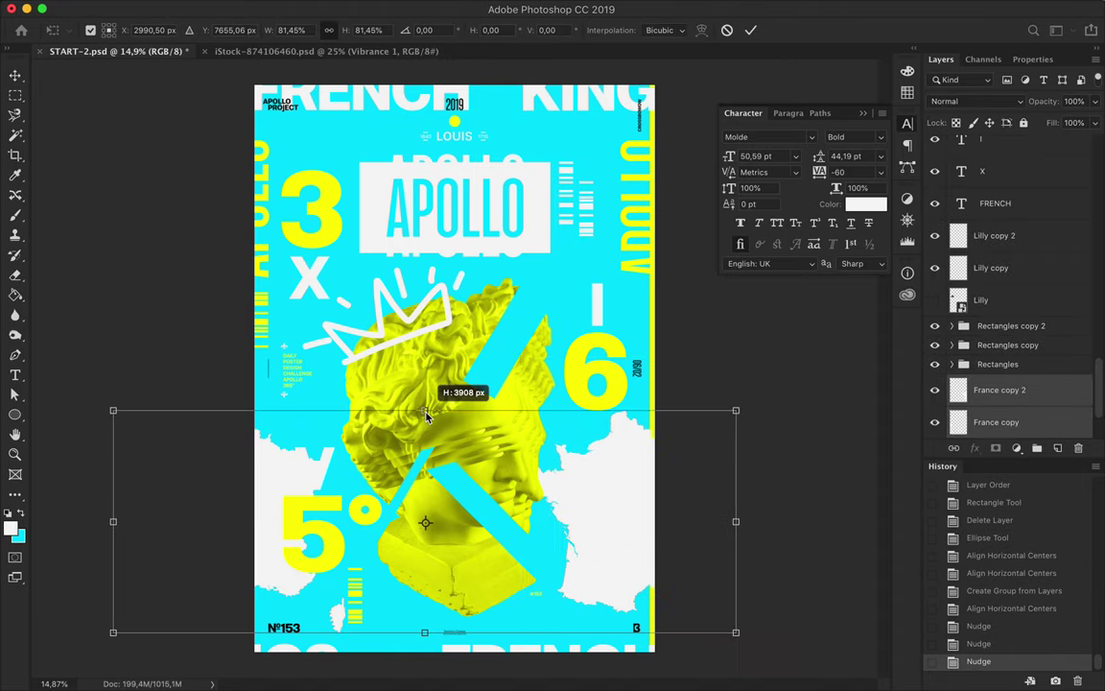
key("Return")
mouse_move(425, 518)
left_mouse_down()
mouse_move(259, 456)
mouse_move(636, 483)
left_mouse_up()
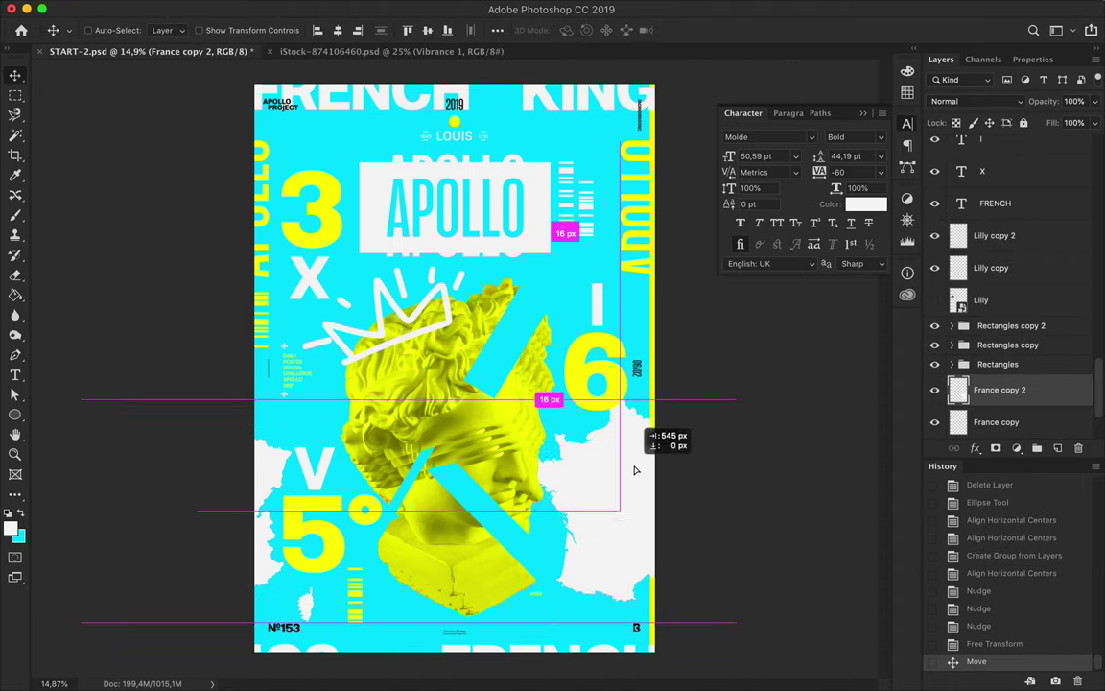
- Centre the 3 and X numerals horizontally relative to each other
left_click(343, 214, "ctrl")
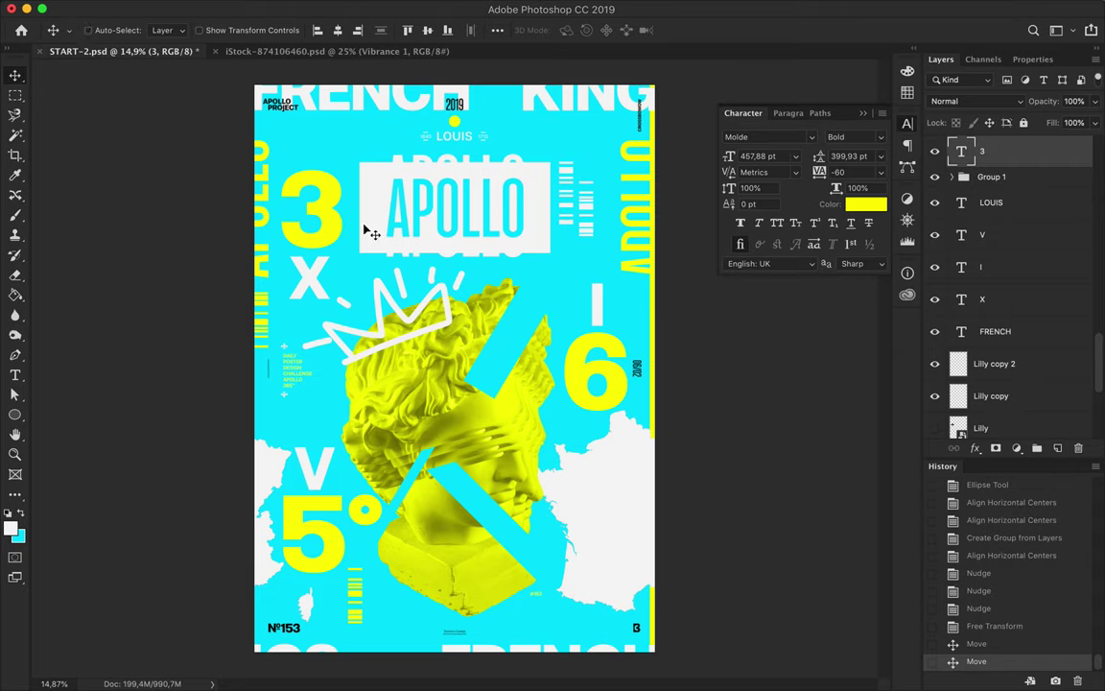
key("Left")
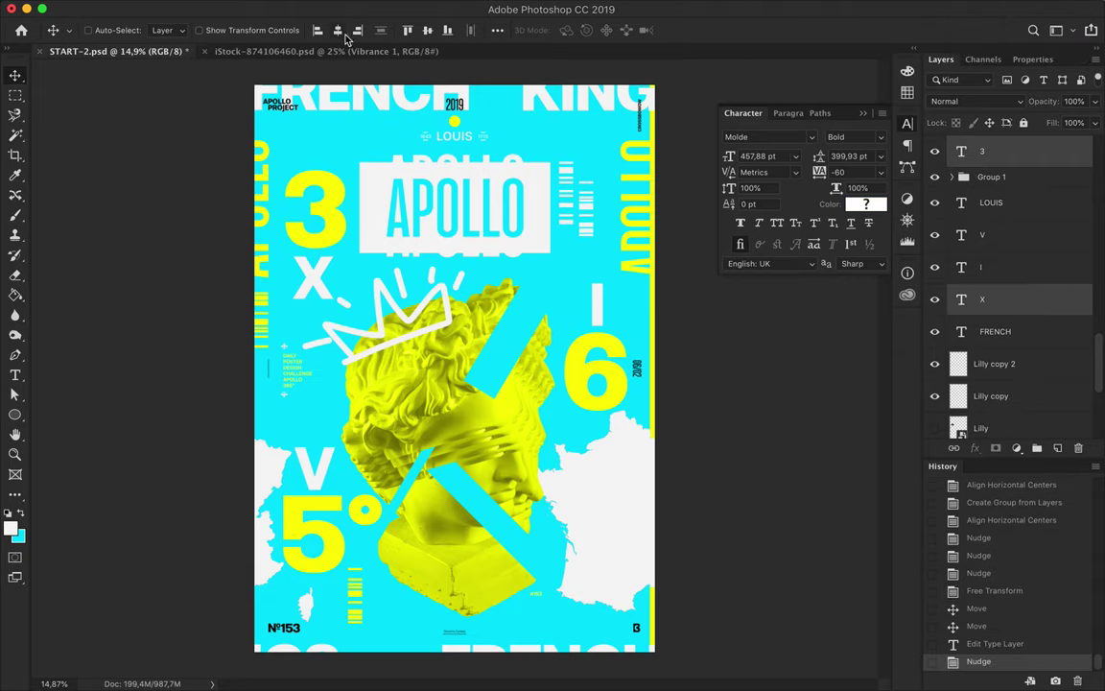
left_click(497, 30)
left_click(568, 172)
left_click(459, 74)
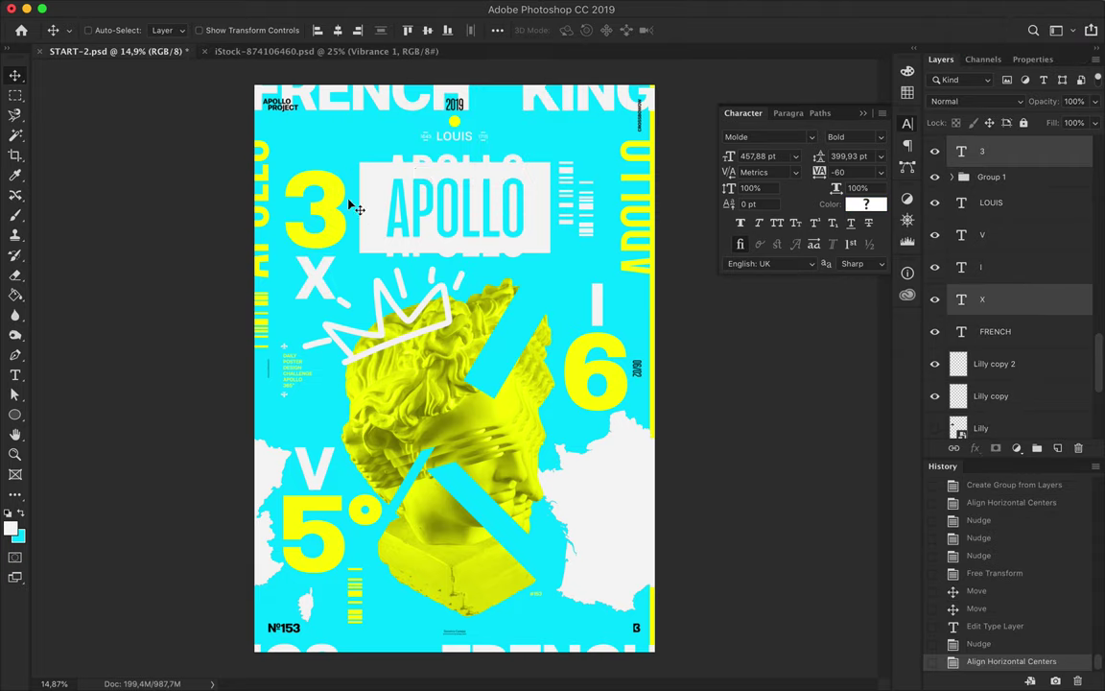
scroll(353, 206, "up", 3)
- Scale the crown smaller over the statue's head
left_click(412, 355, "ctrl")
key("ctrl+t")
left_click_drag(503, 446, 389, 326)
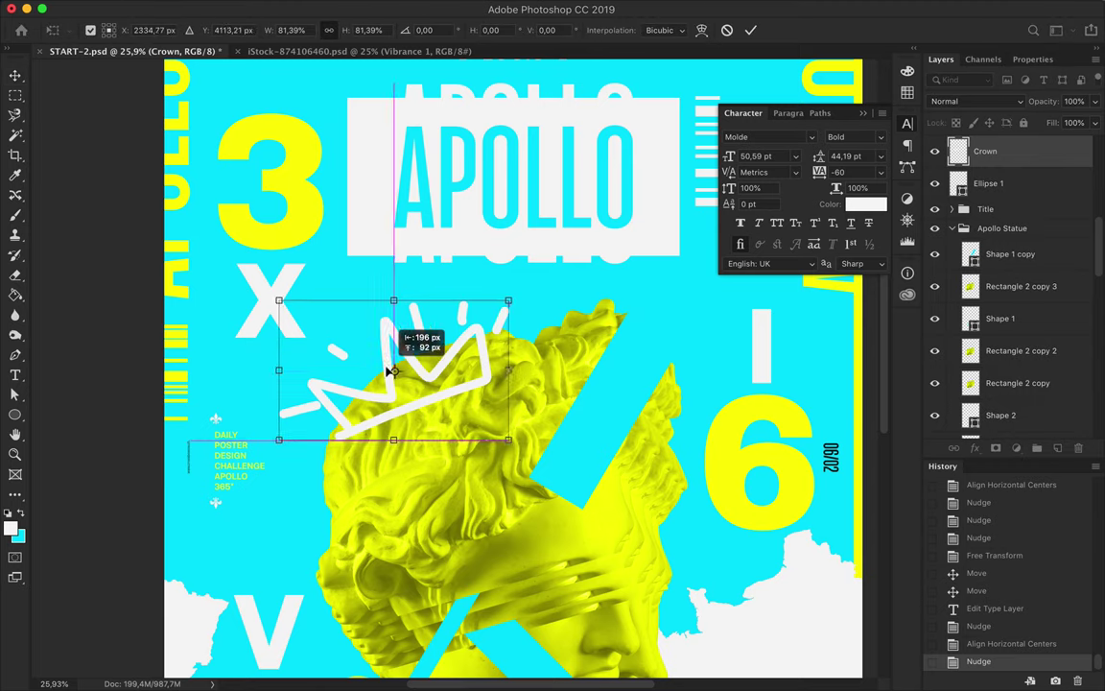
key("Return")
- Move the LOUIS layer up near Group 1 in the layer order
scroll(506, 419, "down", 2)
scroll(497, 434, "down", 2)
scroll(485, 244, "up", 2)
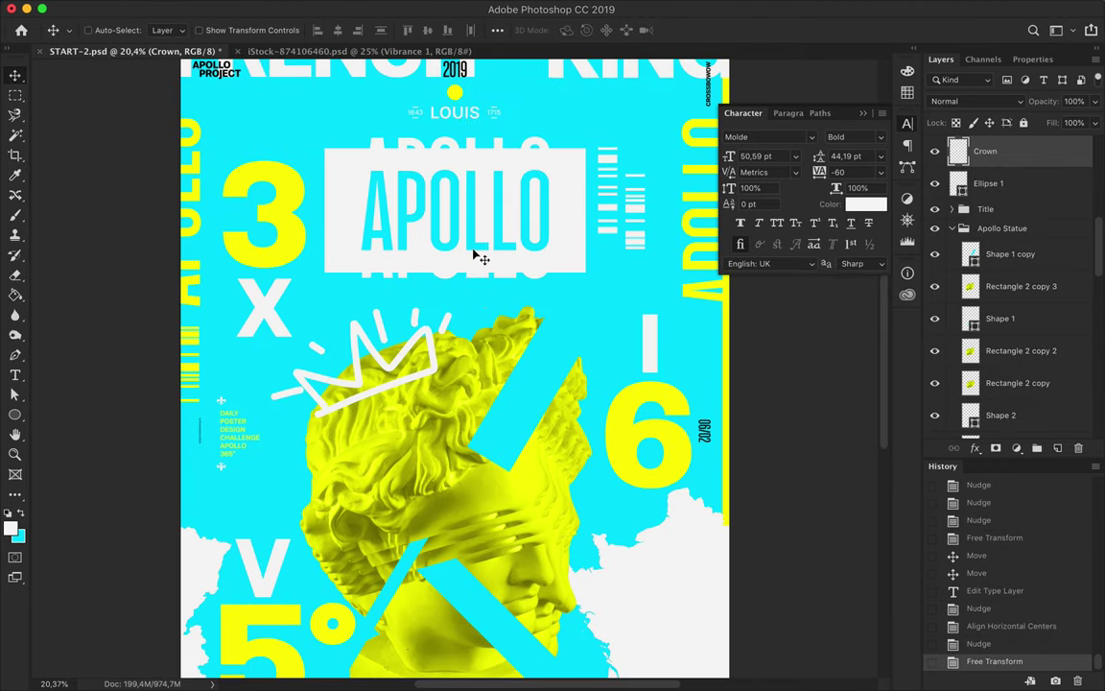
left_click(413, 107, "ctrl")
left_click_drag(991, 423, 991, 271)
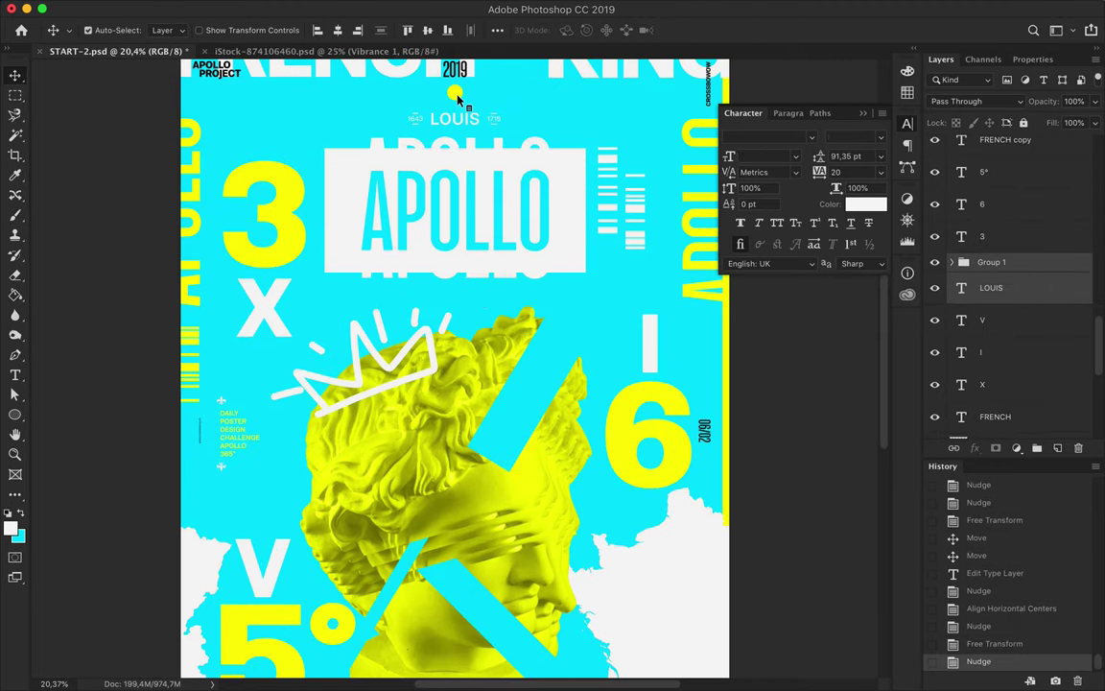
- Copy the yellow dot to the other side of LOUIS
left_click(456, 94, "ctrl")
scroll(457, 98, "up", 3)
mouse_move(378, 254)
left_mouse_down()
mouse_move(251, 296)
mouse_move(506, 294)
left_mouse_up()
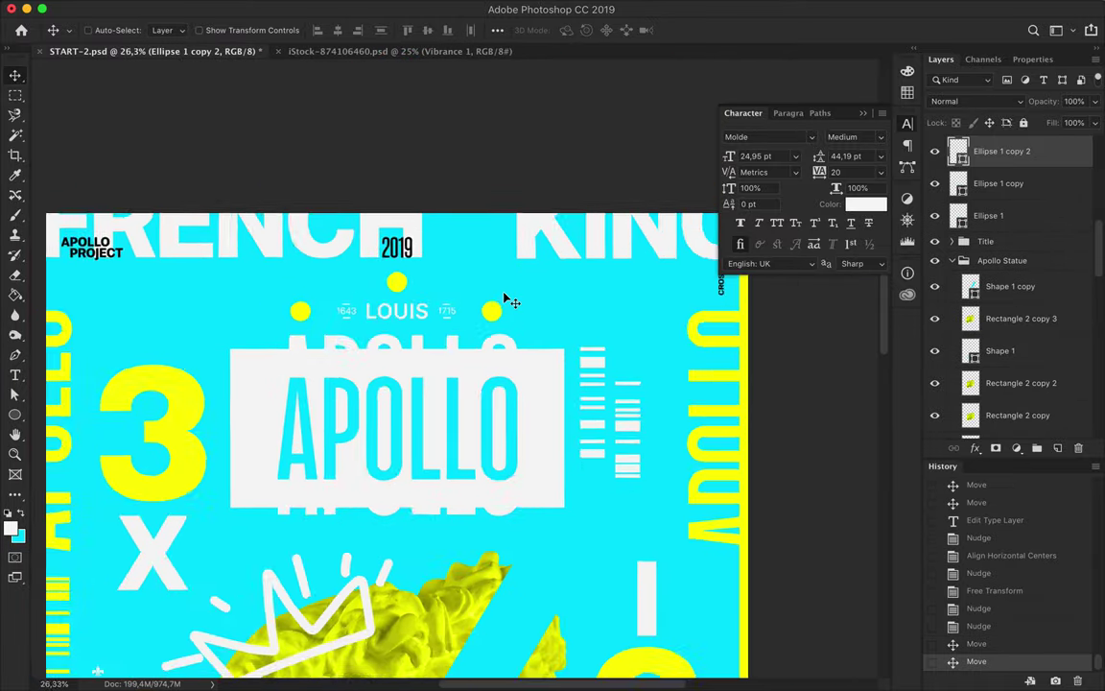
scroll(507, 297, "down", 5)
- Centre the APOLLO title layers horizontally
left_click(551, 199, "ctrl")
left_click(497, 30)
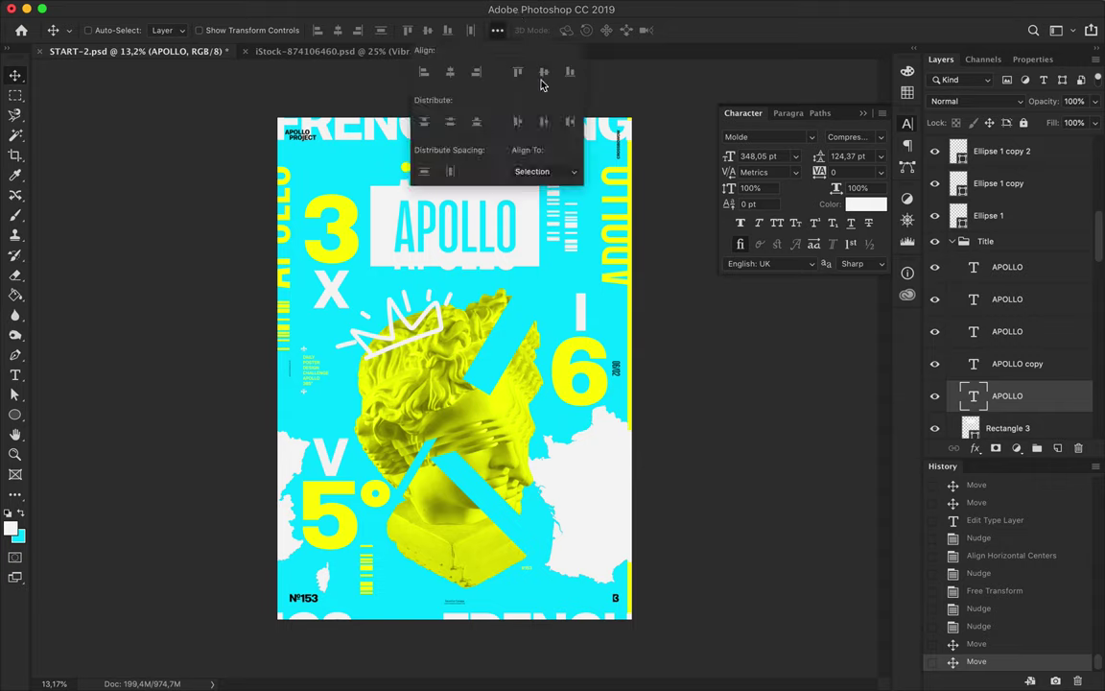
left_click(530, 168)
left_click(490, 77)
left_click(335, 30)
- Save the poster as START-3.psd and delete the two extra APOLLO layers
scroll(573, 312, "up", 1)
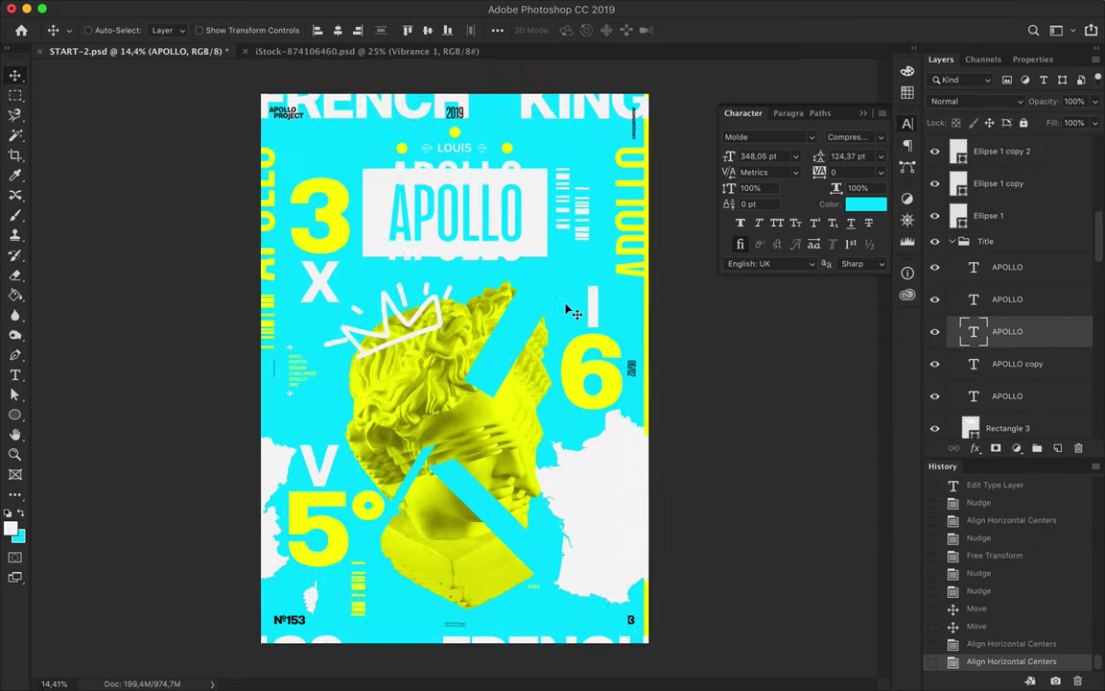
scroll(614, 398, "down", 1)
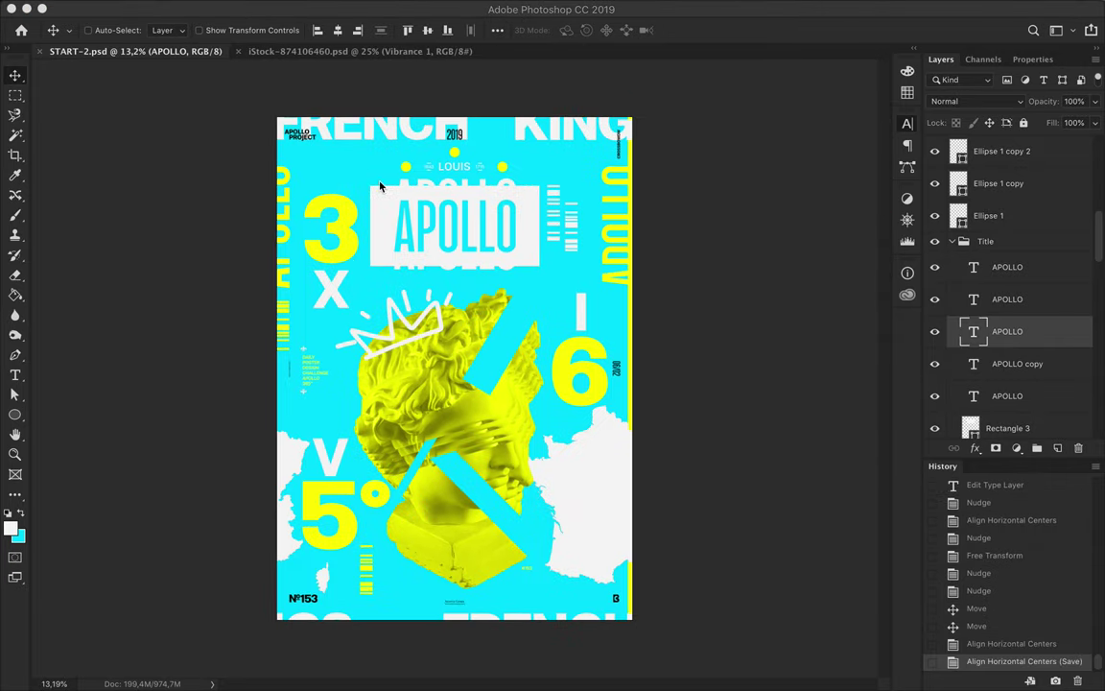
key("Return")
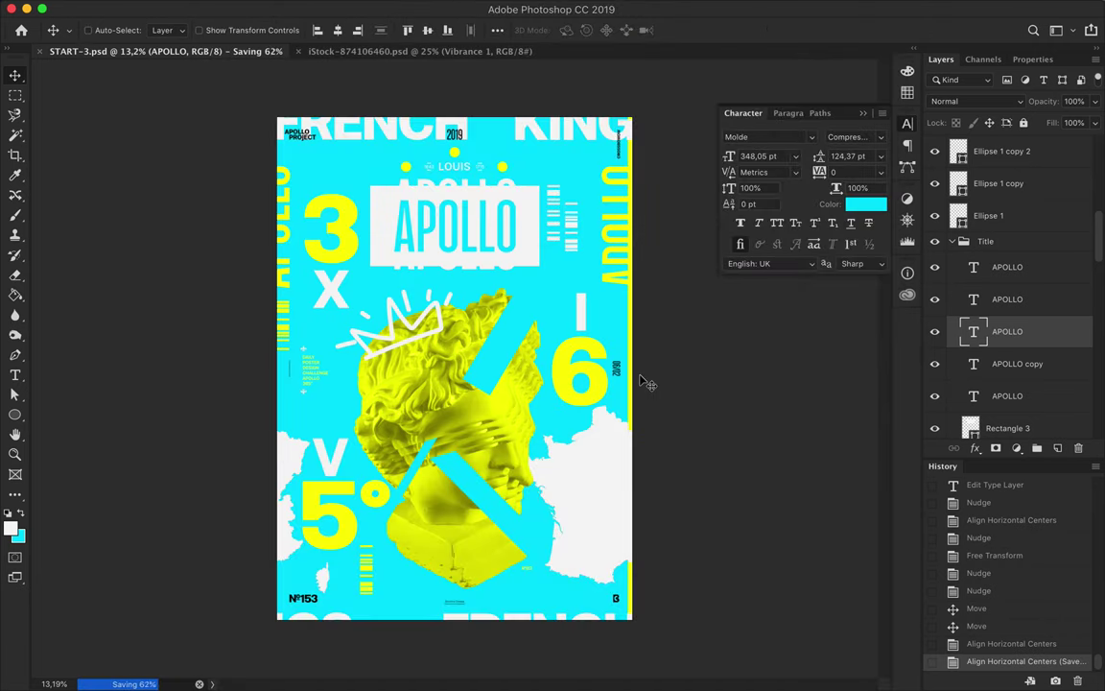
key("Delete")
key("Delete")
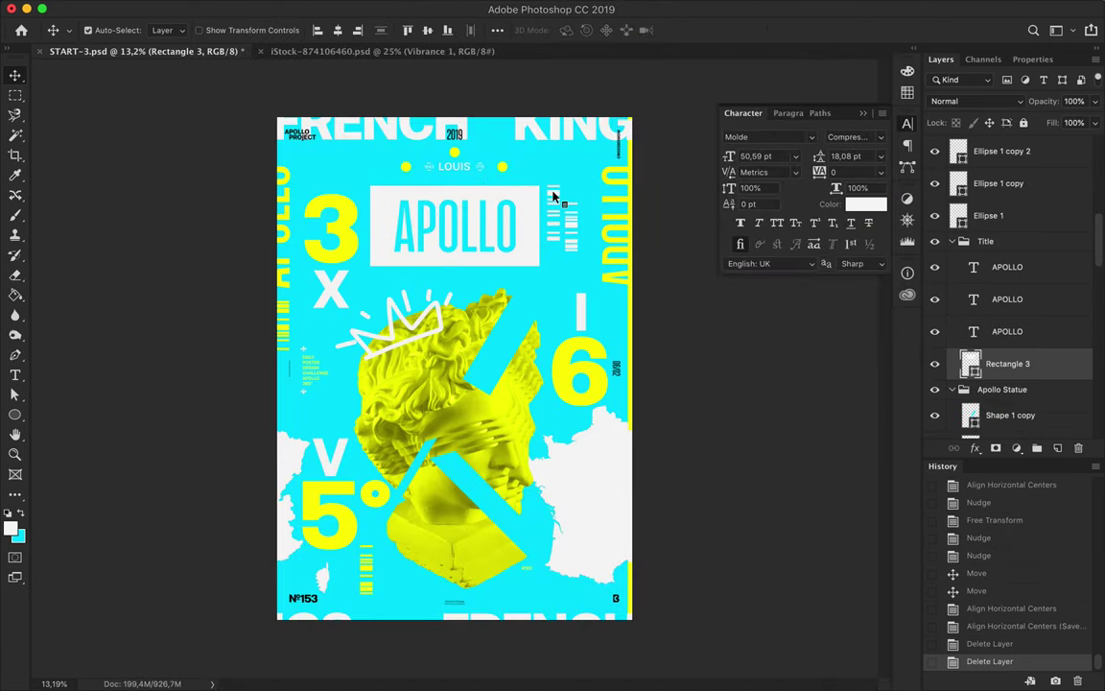
- Hide the Rectangles striped bar groups beside the title
left_click(554, 198)
left_click(951, 396)
scroll(984, 393, "down", 1)
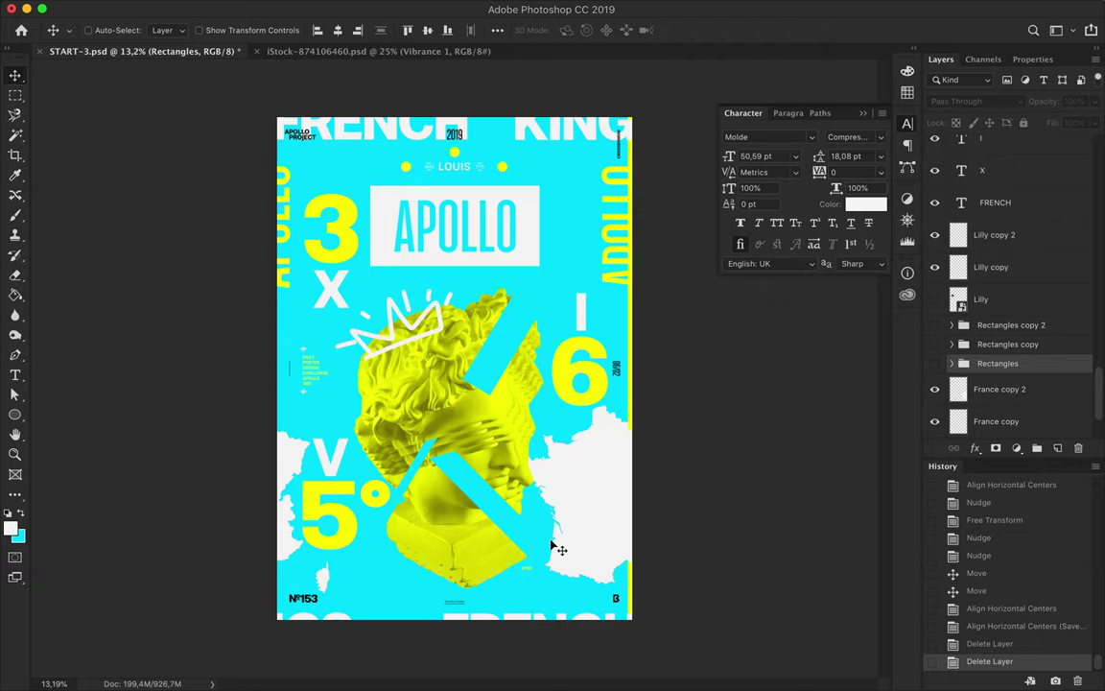
scroll(680, 371, "up", 2)
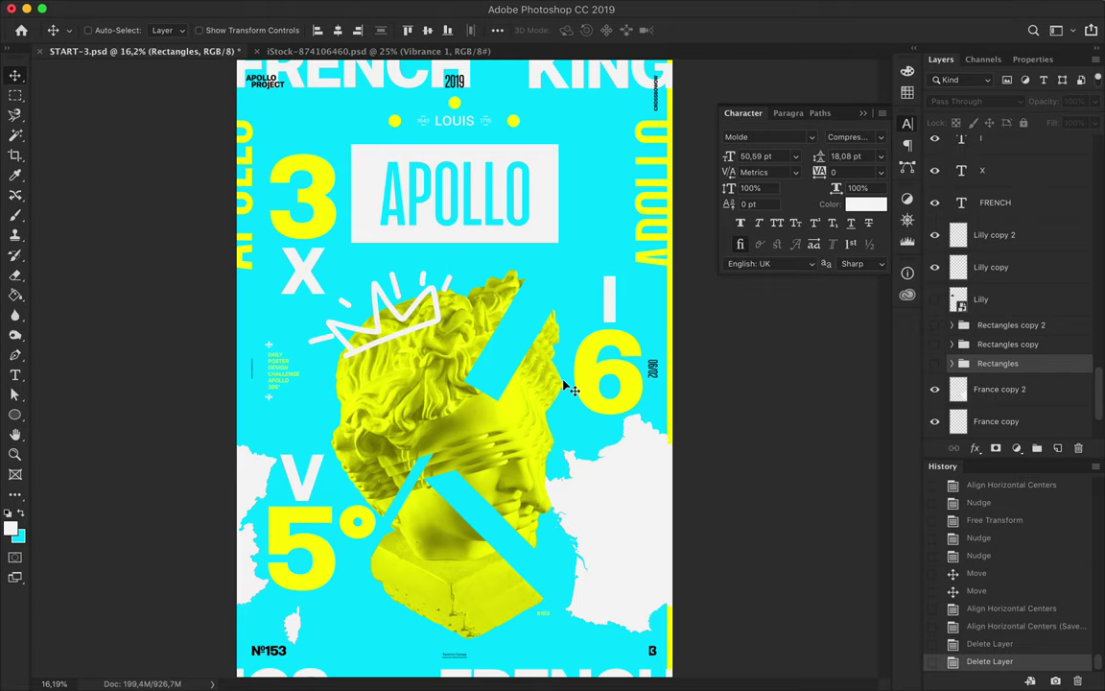
- Rotate the crown slightly counter-clockwise
left_click_drag(289, 197, 379, 327)
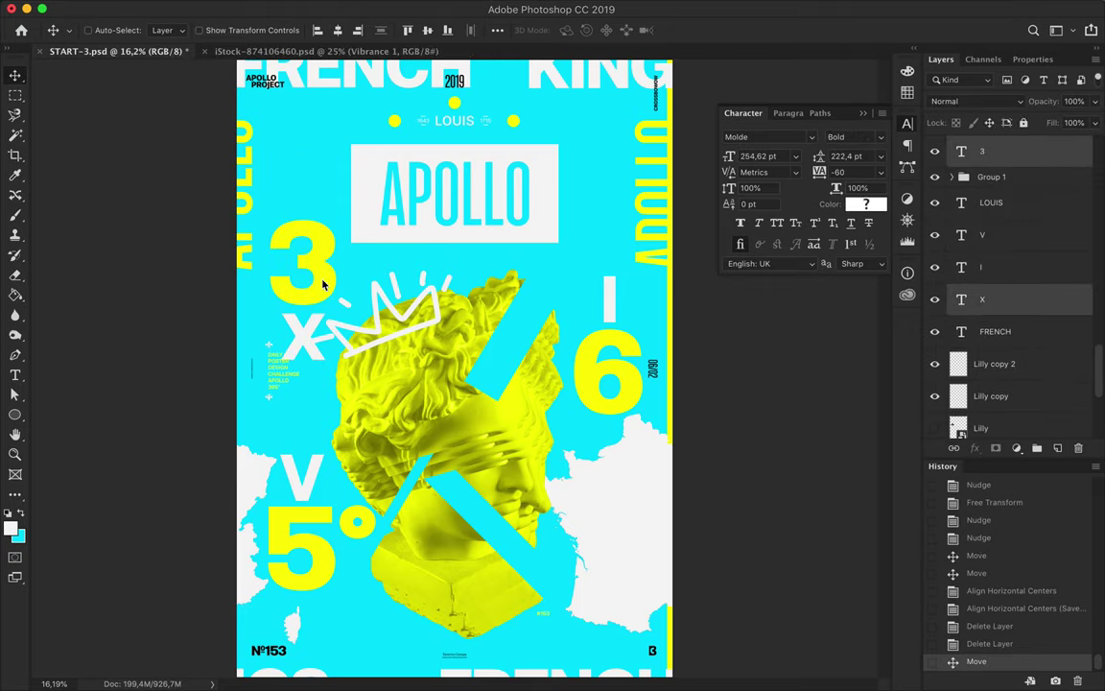
key("ctrl+t")
left_click_drag(351, 258, 321, 287)
key("Return")
- Move the DAILY POSTER text lower and group the selected layers
left_click(274, 357)
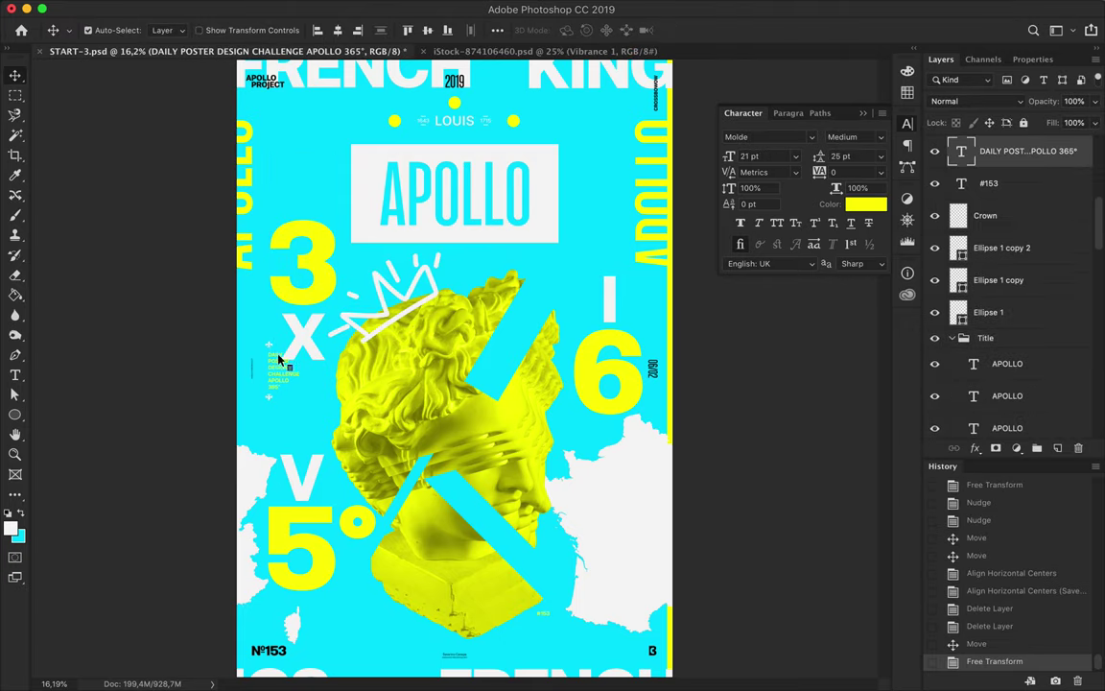
scroll(277, 390, "up", 4)
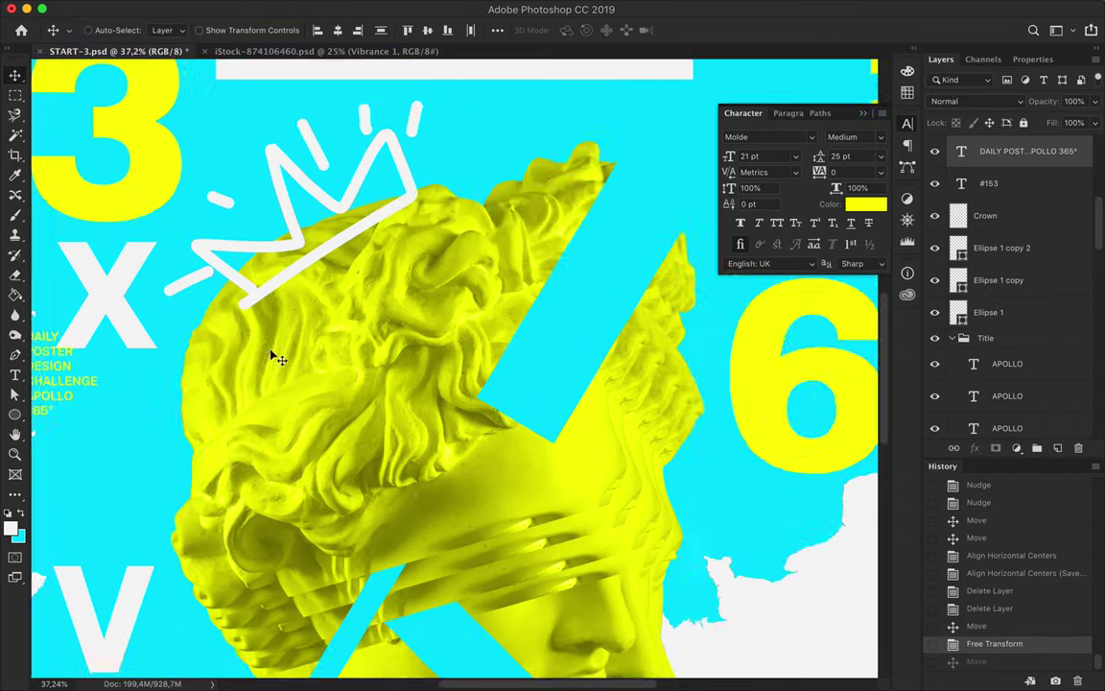
left_click_drag(222, 320, 222, 479)
left_click(1037, 448)
scroll(439, 306, "down", 1)
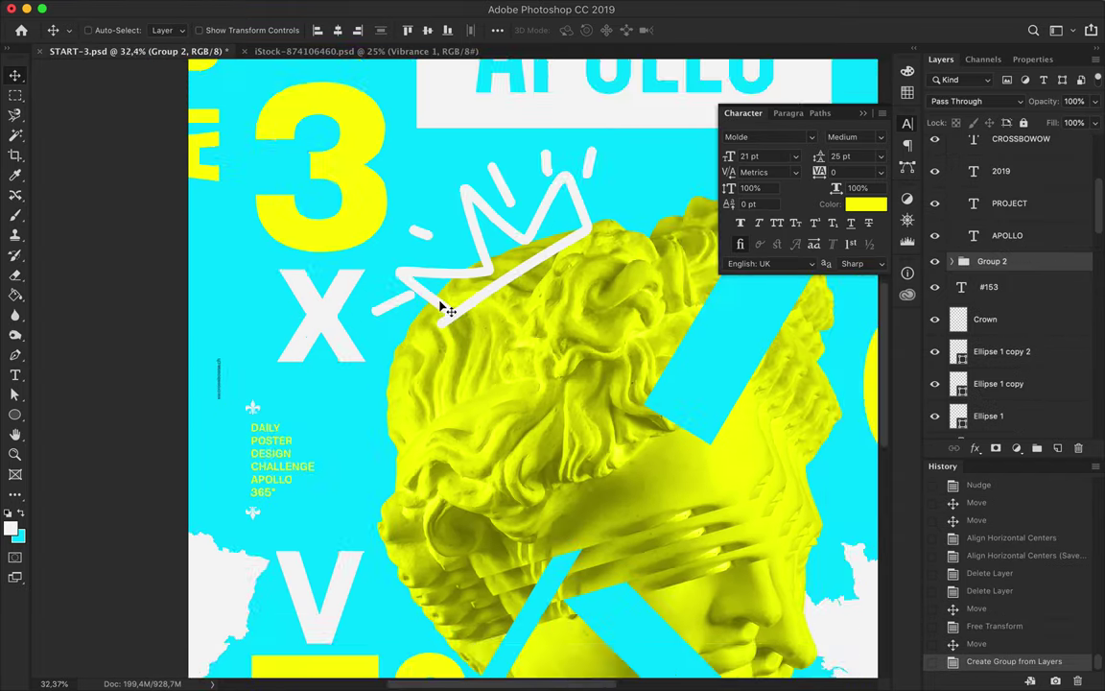
scroll(440, 306, "down", 3)
scroll(434, 299, "down", 2)
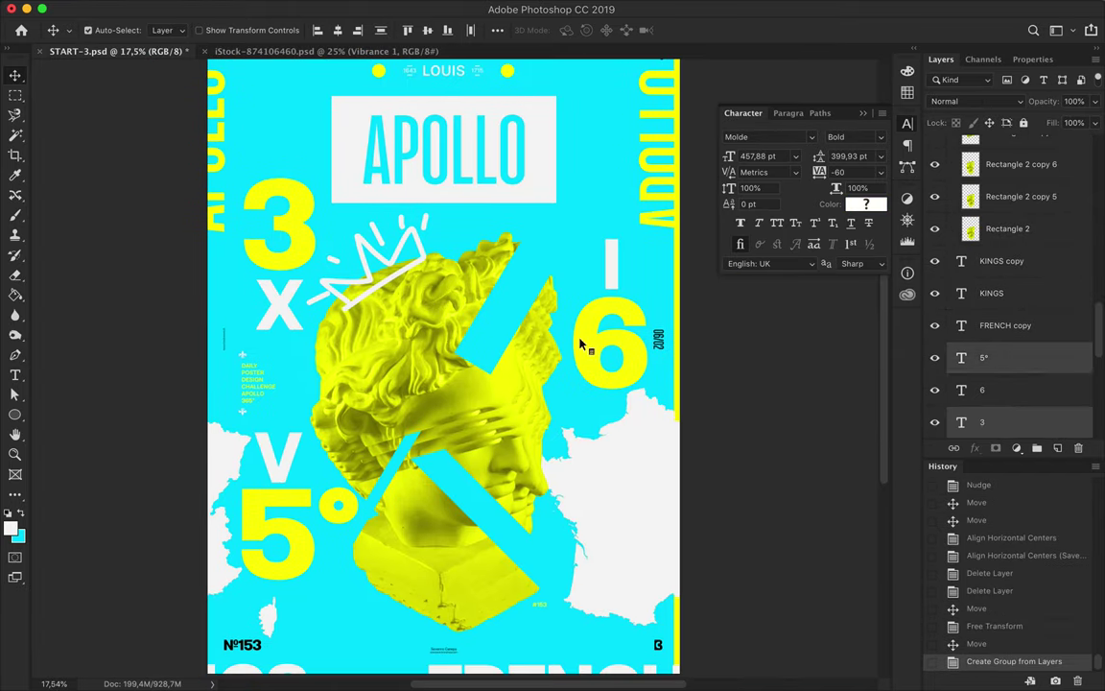
- Scale the 3, 6 and 5° numerals to about 76% and reposition them around the statue
key("ctrl+t")
left_click_drag(444, 182, 442, 278)
key("Return")
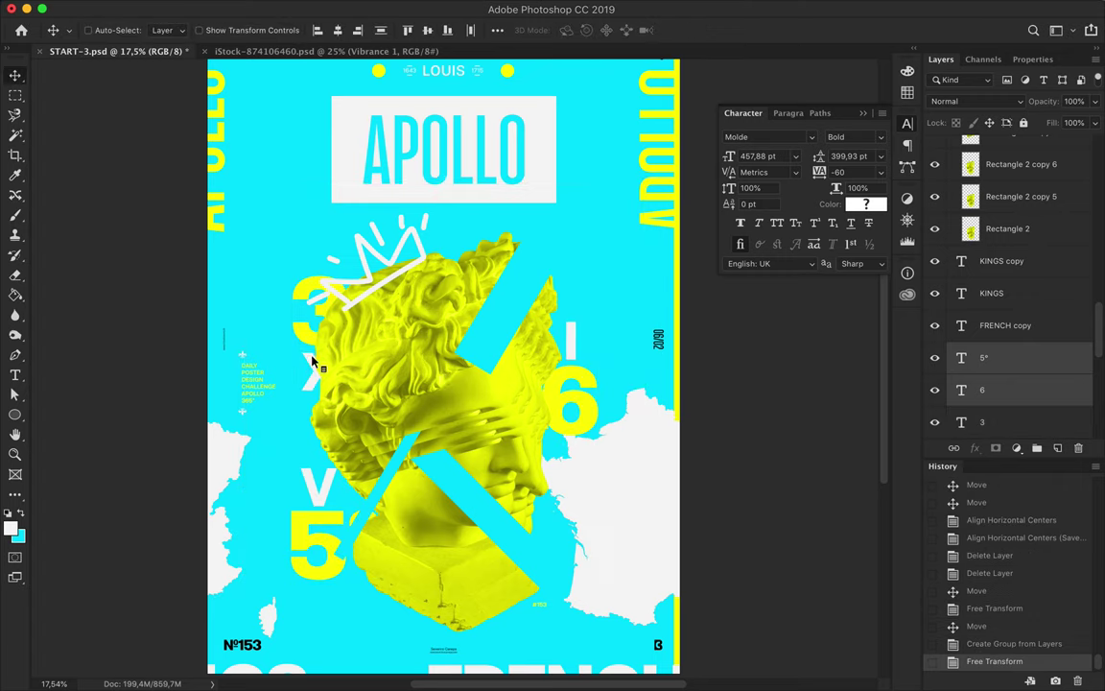
left_click_drag(314, 365, 272, 303)
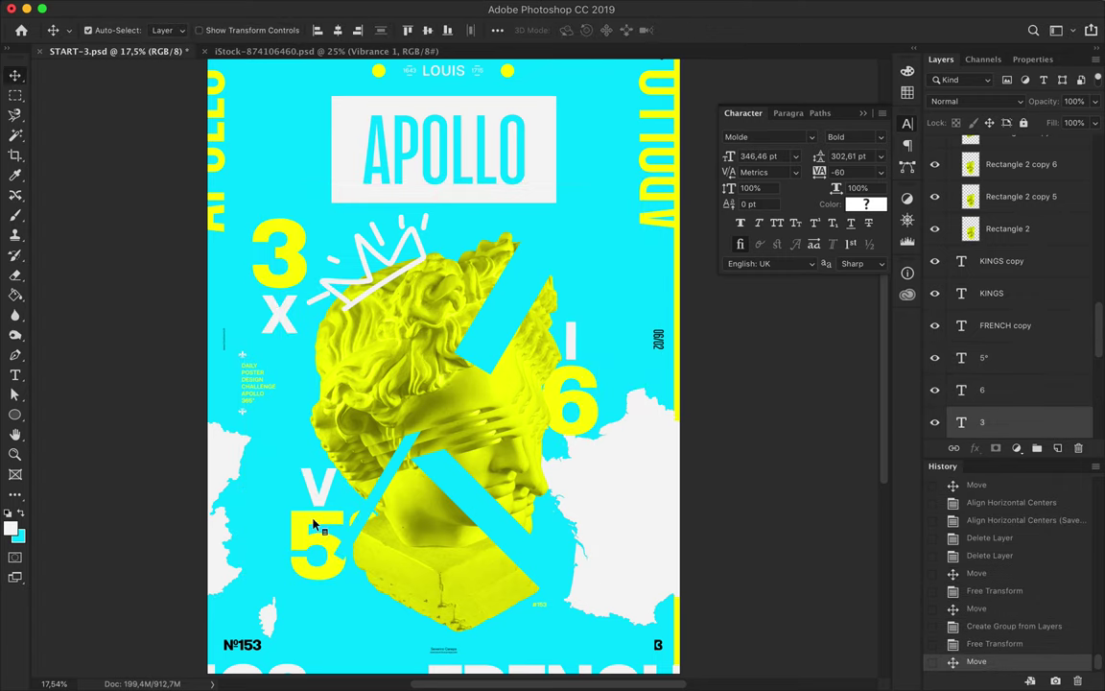
left_click(315, 499, "ctrl")
left_click(303, 554, "ctrl+shift")
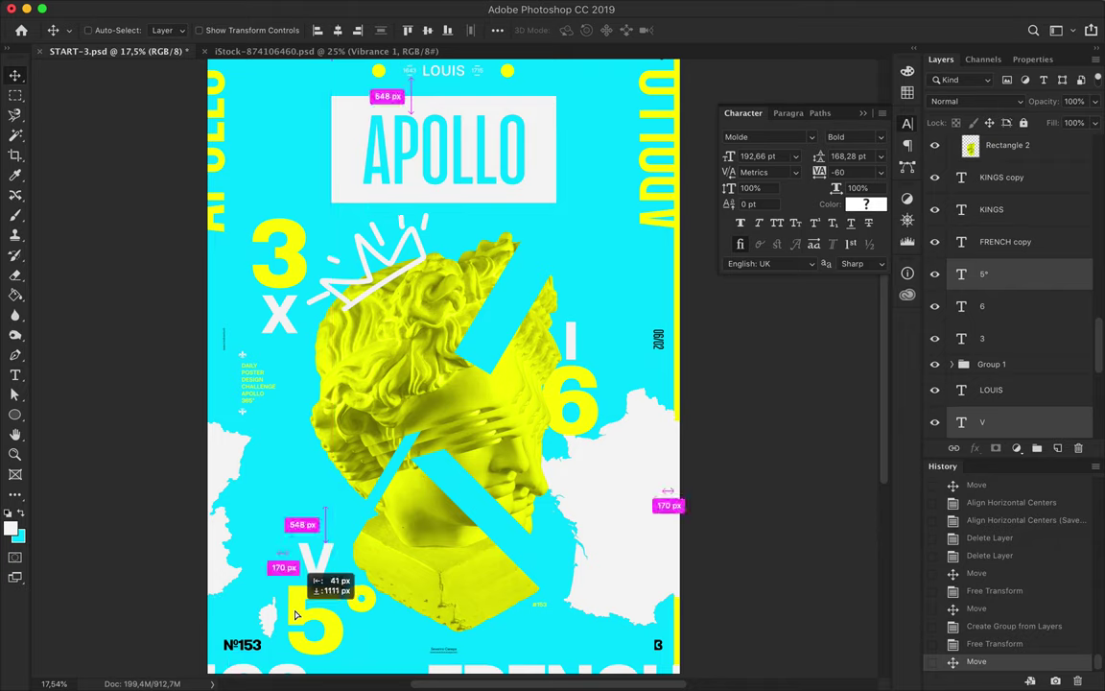
left_click_drag(304, 554, 305, 624)
left_click(587, 419, "ctrl")
left_click_drag(573, 342, 599, 318)
- Begin a new text layer on the right France map
scroll(600, 320, "up", 1)
key("t")
left_click(601, 522)
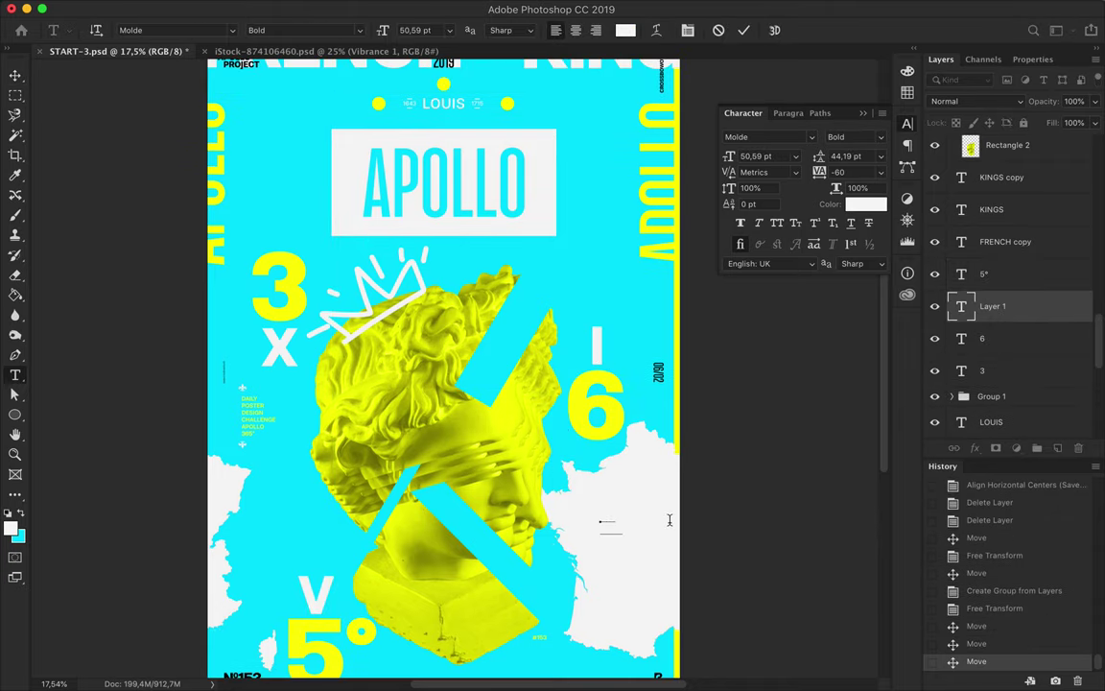
- Colour the LE ROI SOLEIL text cyan and commit it
left_click(624, 30)
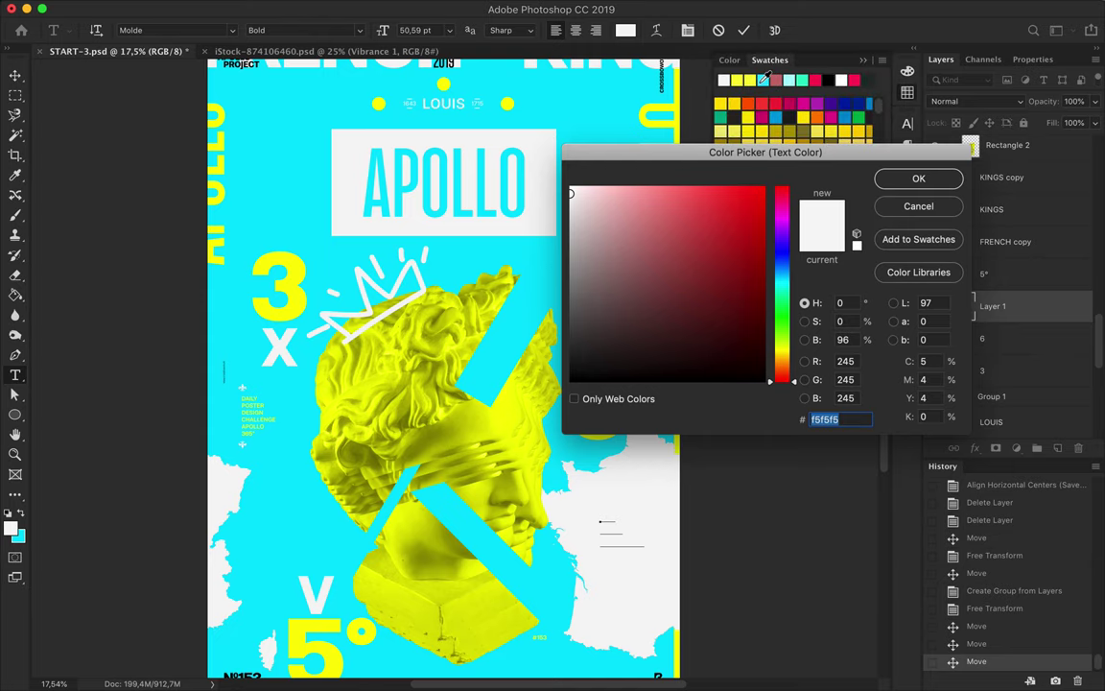
left_click(765, 79)
left_click(918, 178)
key("ctrl+Return")
- Rotate LE ROI SOLEIL about 45° and scale it up over the map
key("v")
scroll(661, 543, "up", 2)
key("ctrl+t")
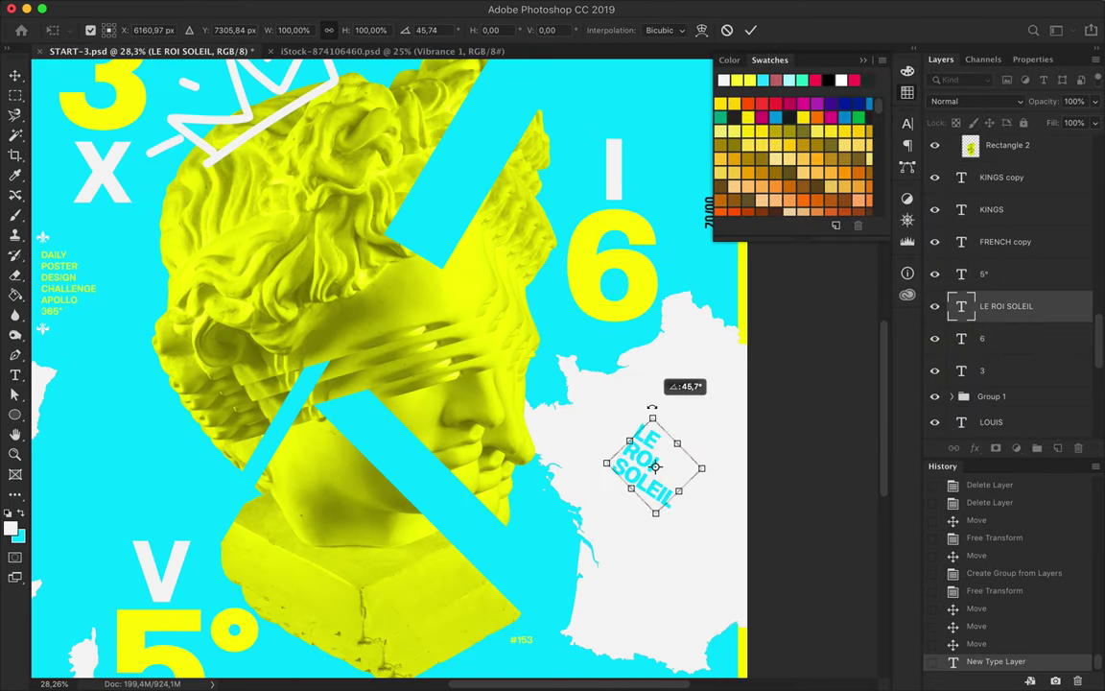
left_click_drag(721, 529, 721, 530)
key("Return")
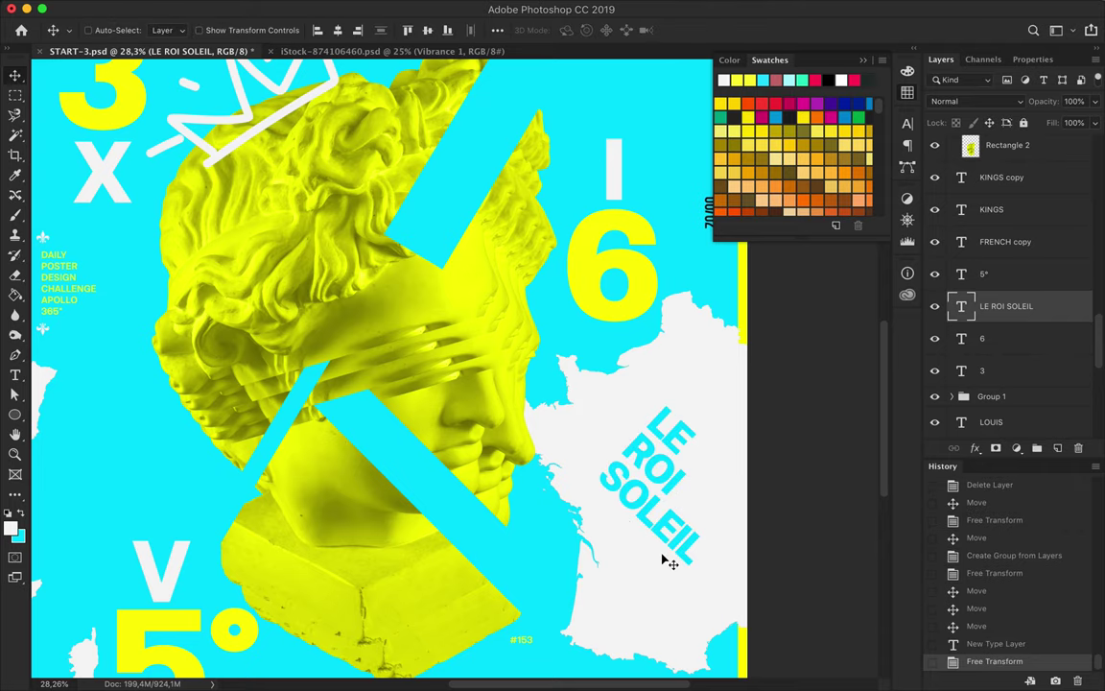
- Select the APOLLO title box and begin resizing it
scroll(661, 562, "down", 2)
scroll(661, 562, "up", 3)
left_click(483, 267)
key("ctrl+t")
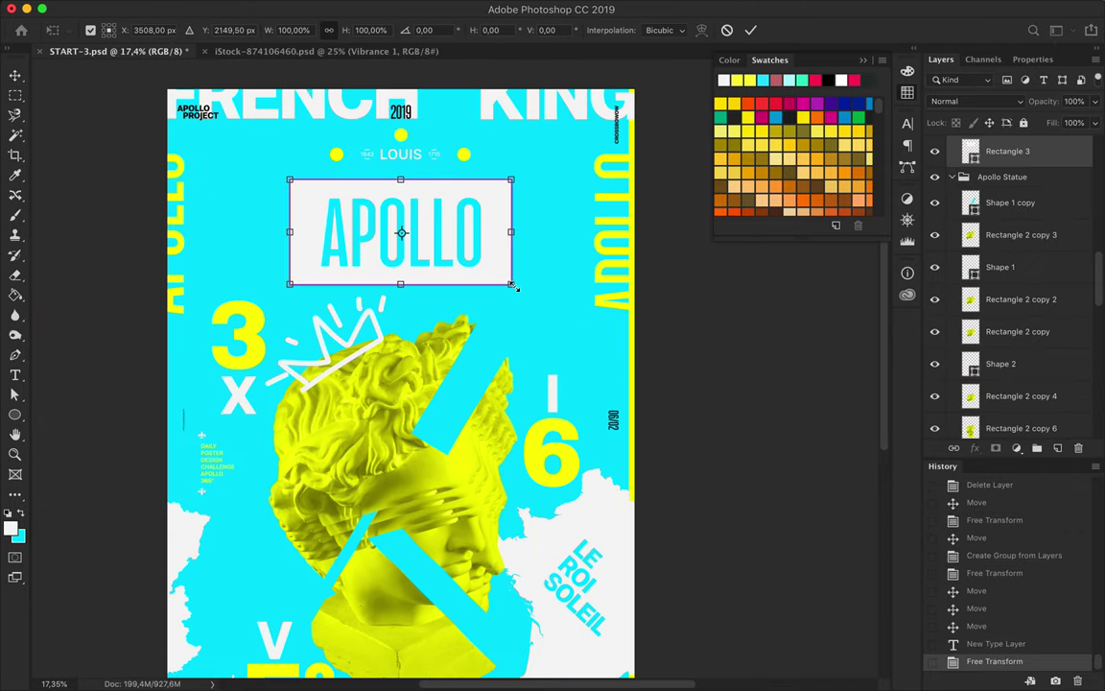
- Resize the APOLLO text box and set up a guide layout with 22 rows
left_click_drag(513, 233, 501, 233)
key("Return")
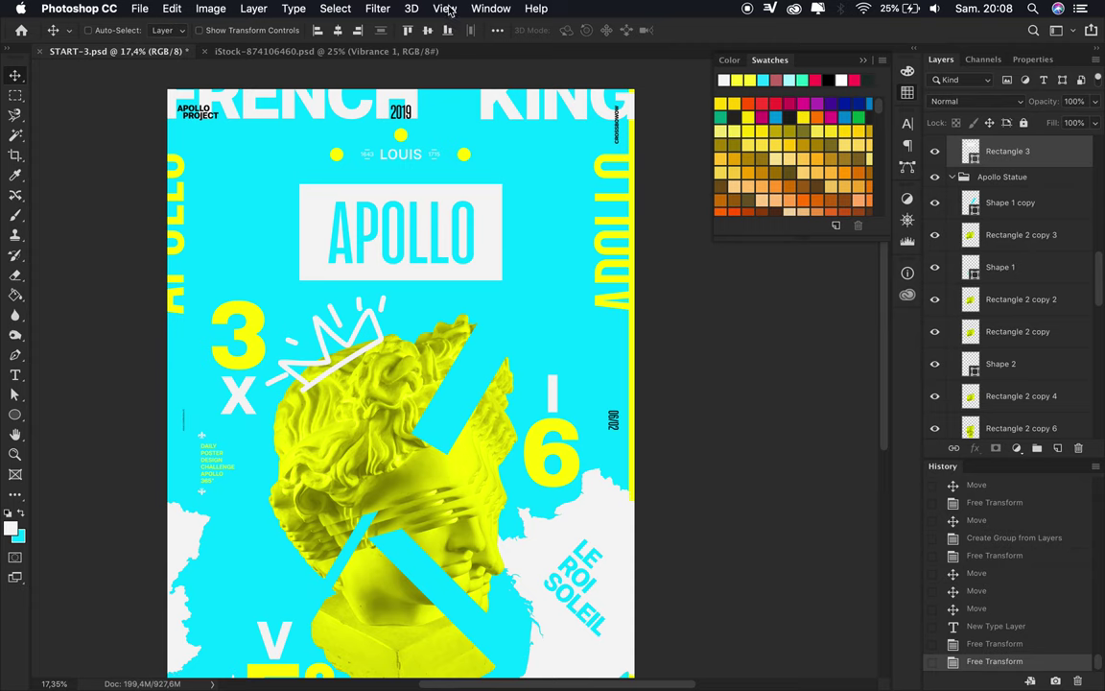
left_click(461, 9)
left_click(451, 422)
left_click(757, 160)
key("Down")
key("Down")
key("Down")
key("Down")
key("Down")
key("Return")
left_click(412, 8)
key("Escape")
- Free-transform the APOLLO text box and confirm it
key("ctrl+t")
scroll(403, 276, "up", 3)
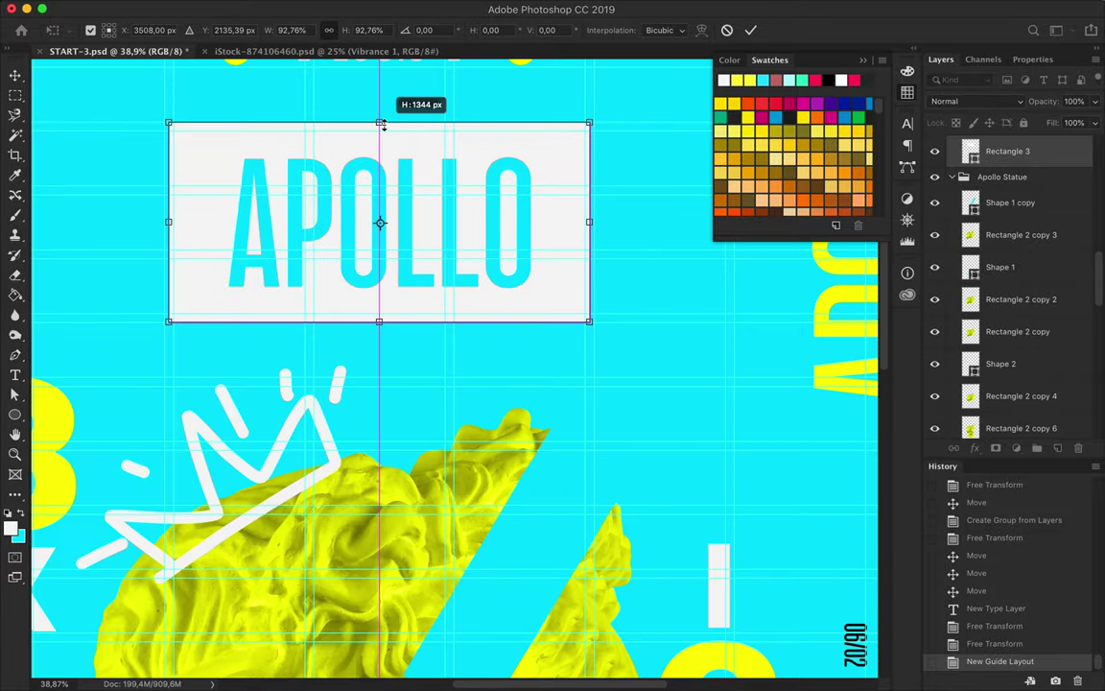
key("Return")
scroll(371, 168, "down", 2)
scroll(371, 173, "down", 1)
- Move LOUIS down about 19 px and duplicate the yellow dot to its right
left_click(370, 172)
left_click_drag(402, 188, 419, 206)
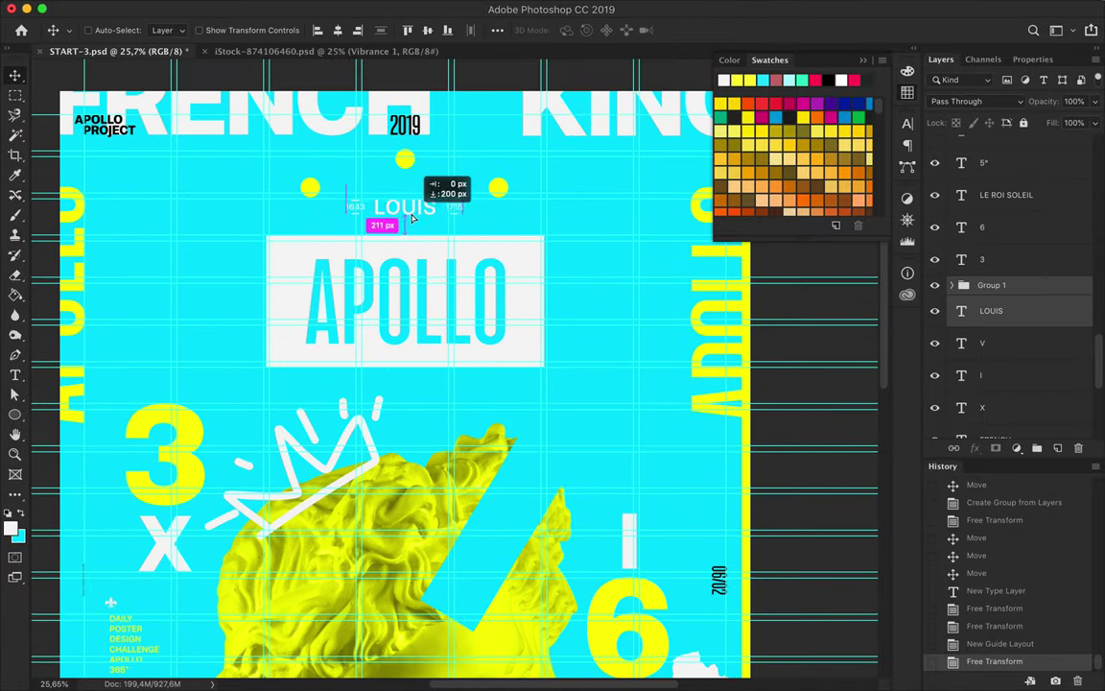
left_click(312, 190, "ctrl")
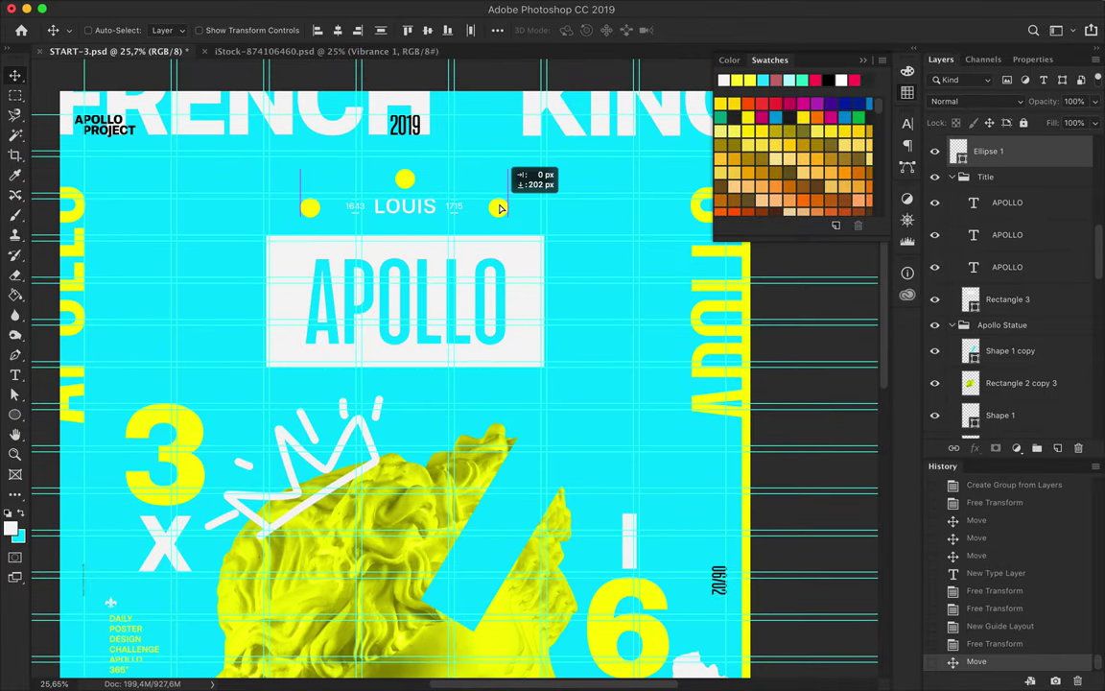
left_click_drag(499, 208, 499, 208)
scroll(498, 214, "down", 5)
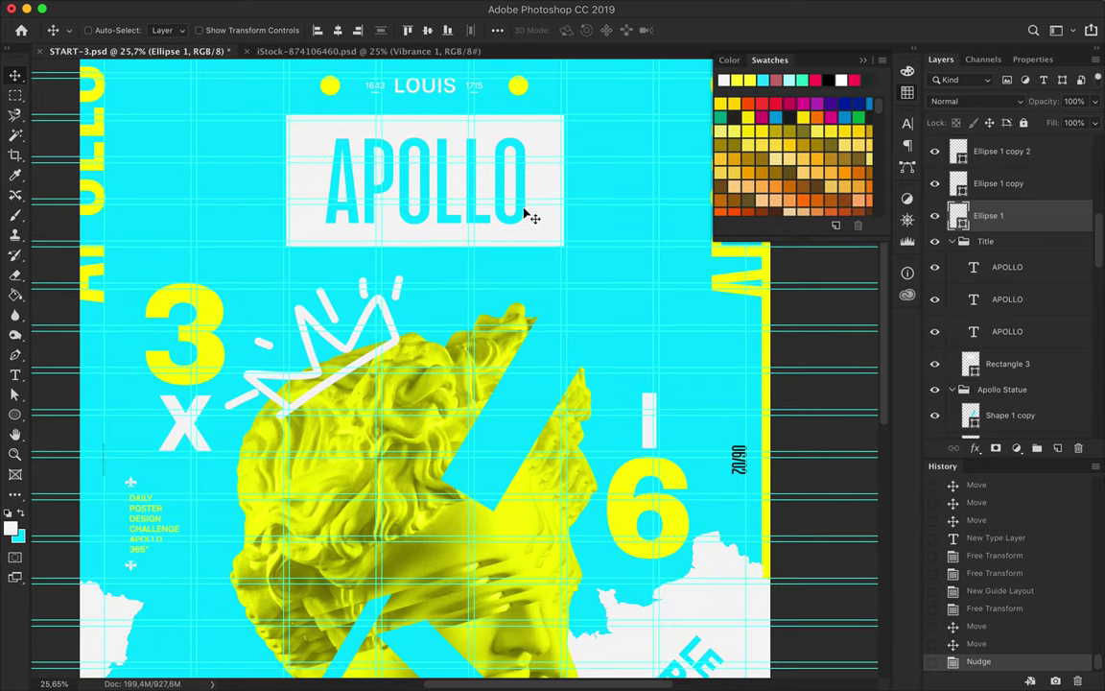
left_click_drag(207, 335, 211, 293)
- Move the I and 6 numerals up and to the right
left_click(645, 447)
left_click_drag(646, 447, 654, 429)
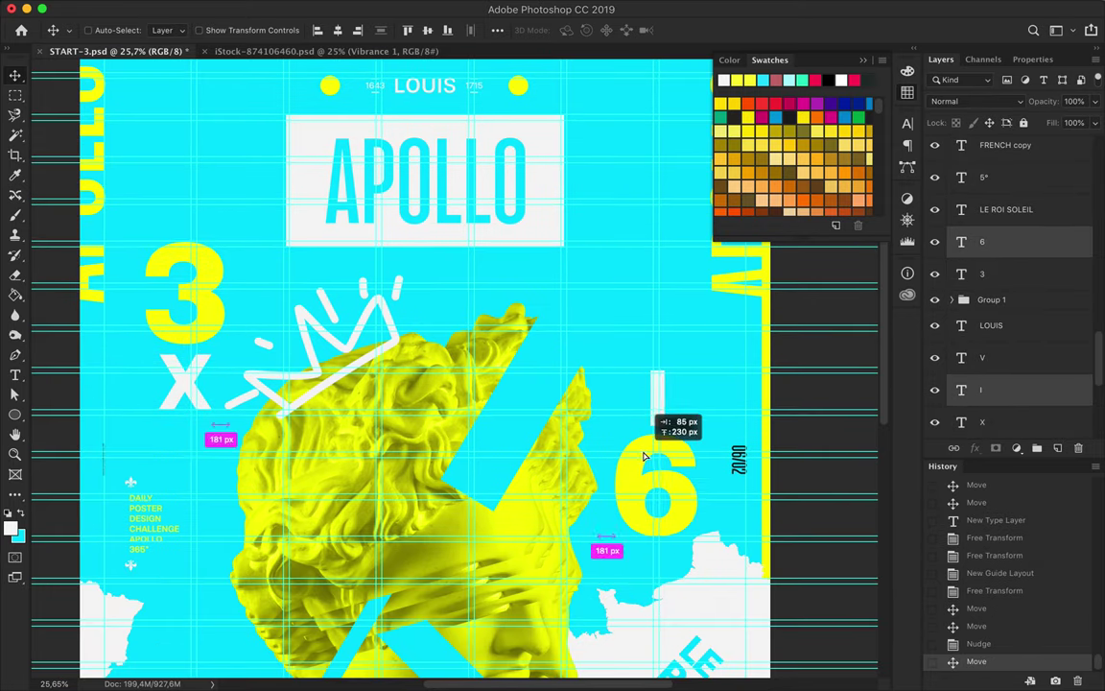
left_click(495, 33)
left_click(677, 434)
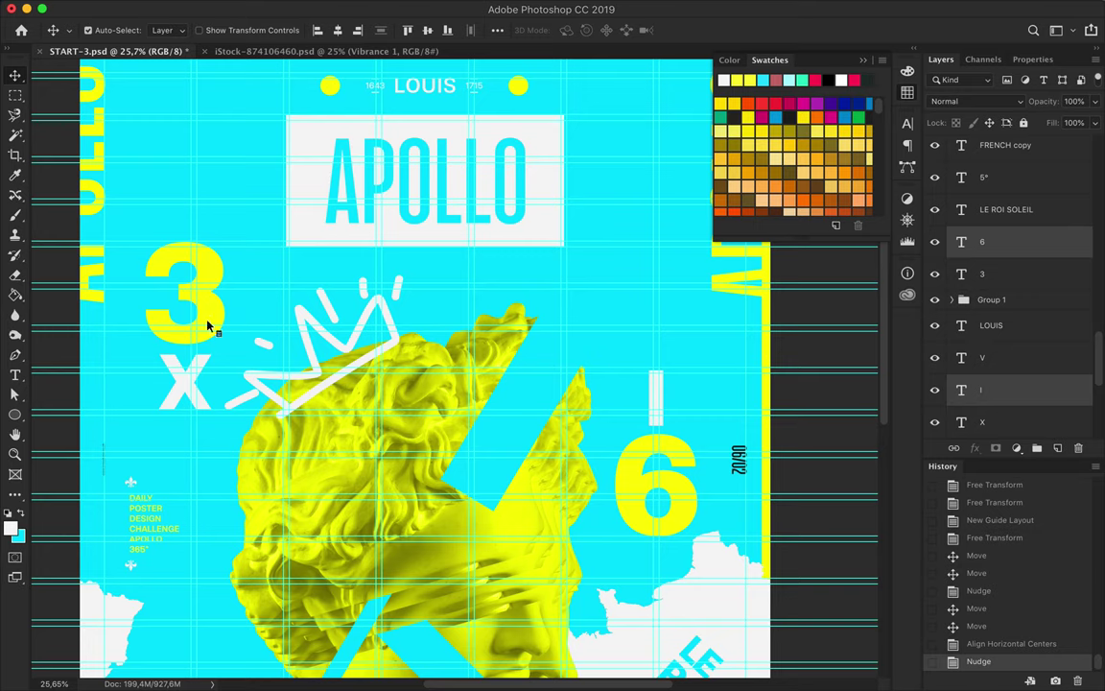
- Nudge the V and 5° numerals left into place and fine-tune the layout
scroll(203, 383, "down", 10)
left_click_drag(319, 515, 218, 583)
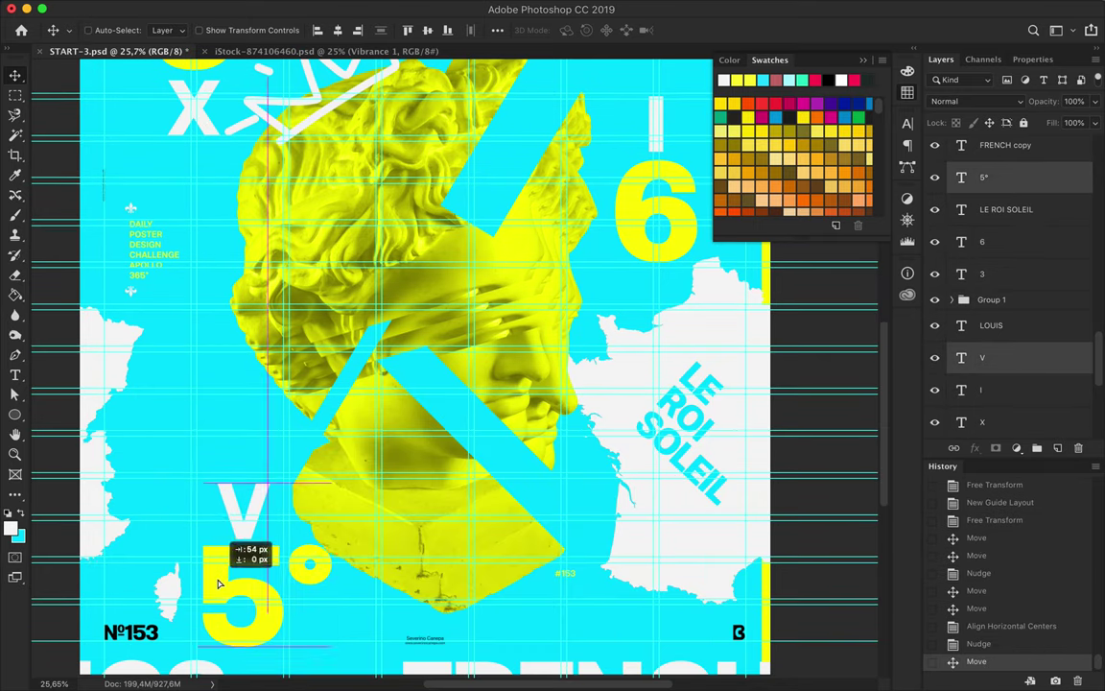
key("Left")
scroll(582, 515, "down", 2)
scroll(582, 515, "up", 3)
scroll(582, 515, "up", 5)
scroll(583, 518, "down", 2)
left_click_drag(661, 247, 672, 221)
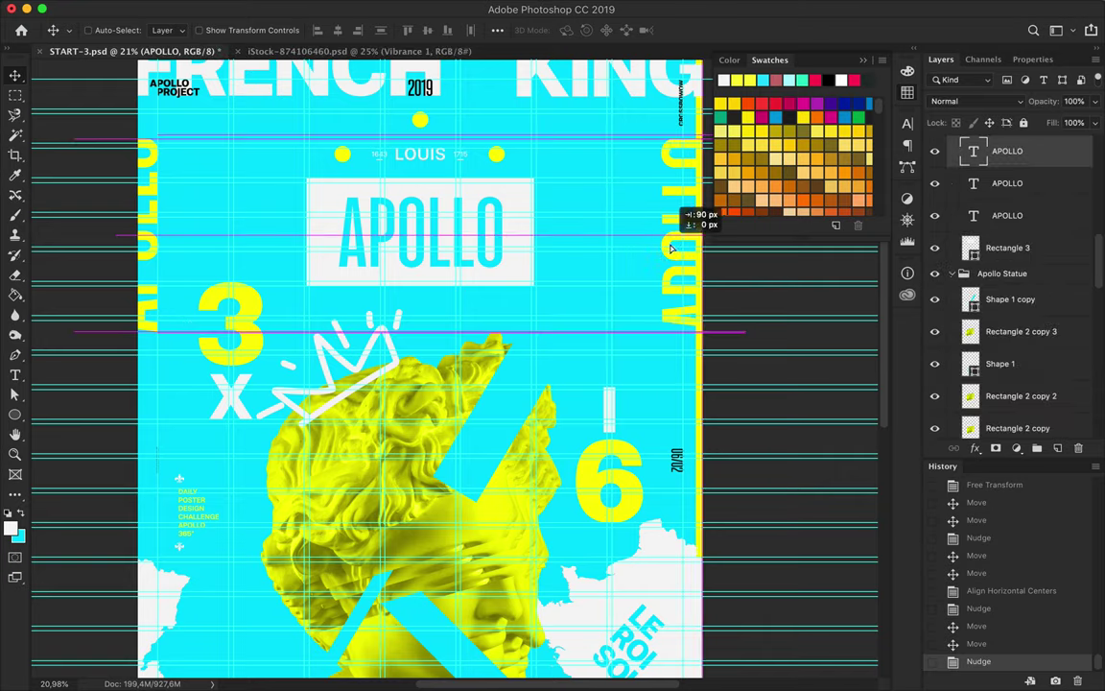
scroll(630, 246, "down", 7)
scroll(629, 255, "up", 4)
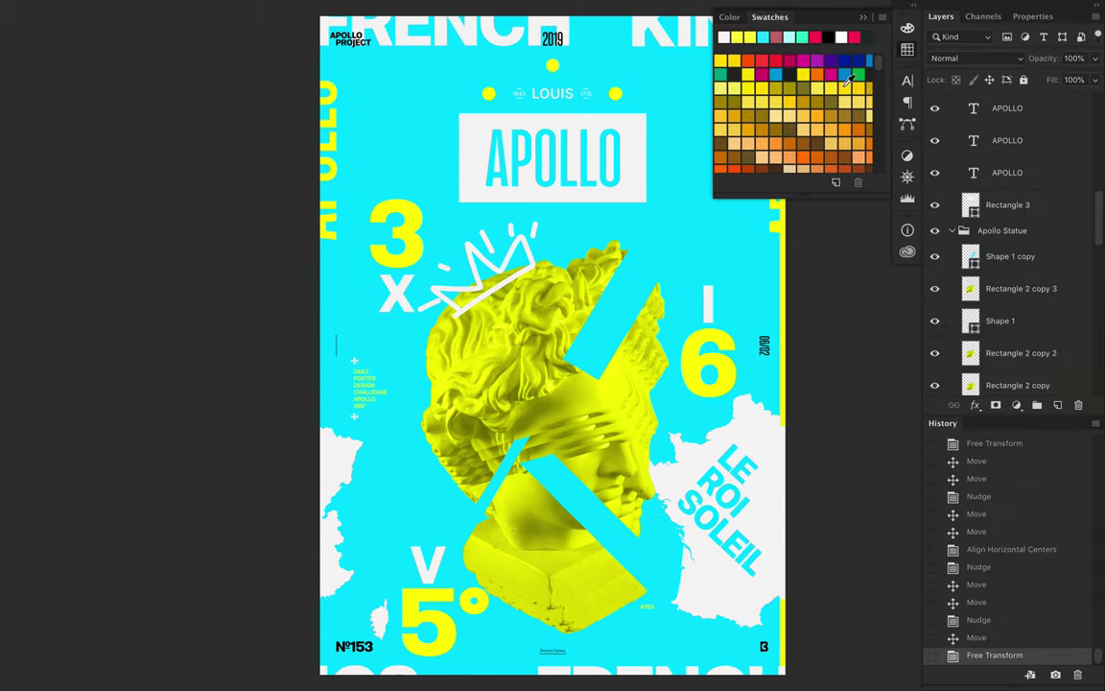
- Switch LE ROI SOLEIL to the lighter Regular weight and show the guides with Ctrl+;
left_click(908, 80)
left_click(845, 94)
key("Up")
key("Up")
key("Up")
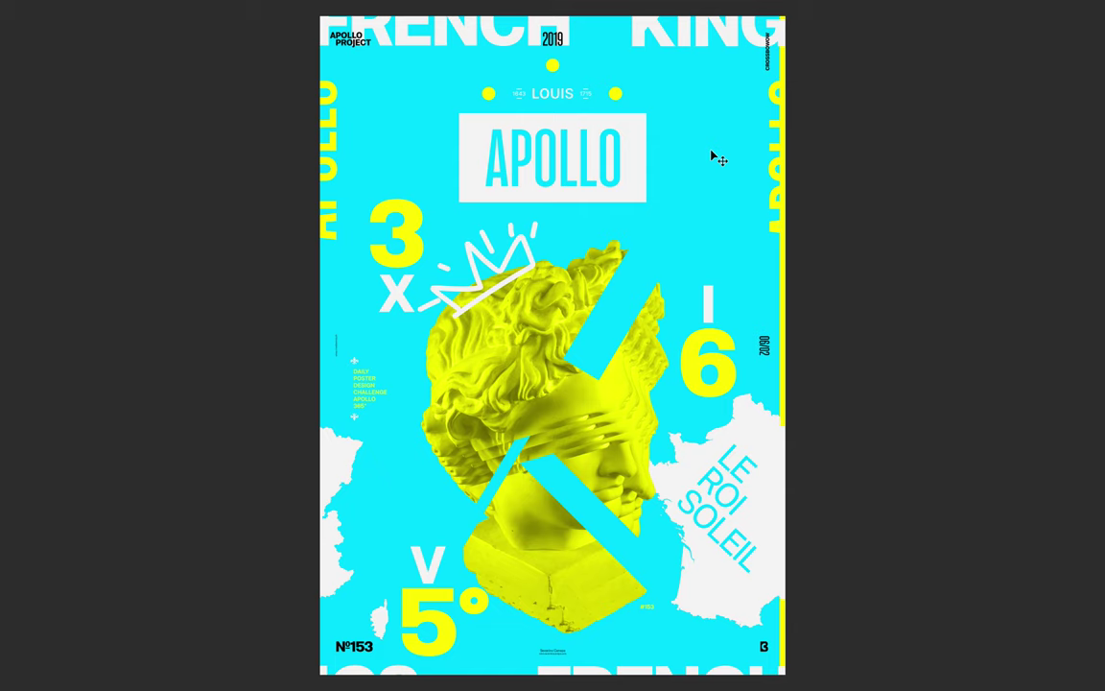
key("ctrl+semicolon")
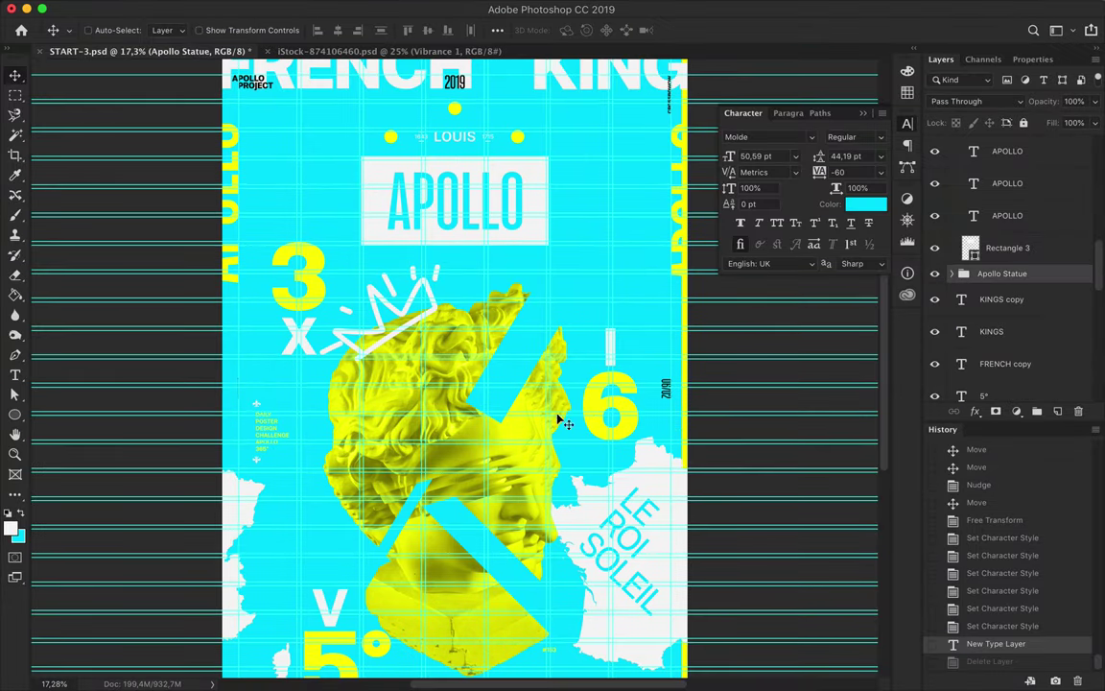
- Move the statue slightly upward, then select the crown and the small #153 text
left_click_drag(561, 422, 543, 364)
left_click(420, 321, "ctrl")
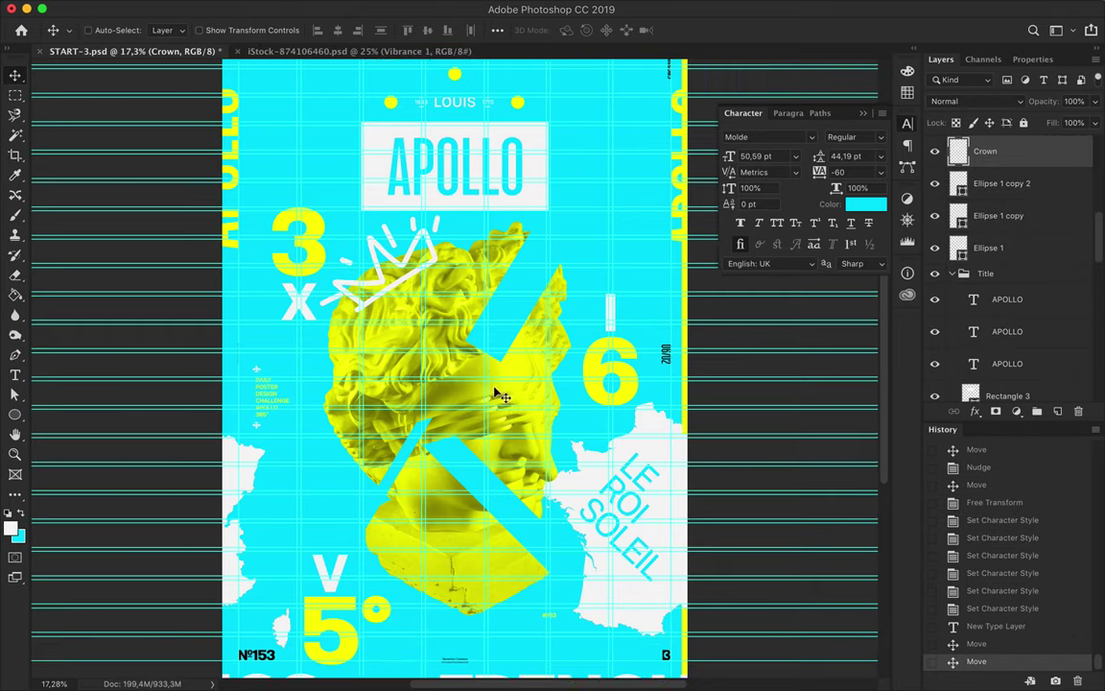
scroll(498, 394, "down", 5)
left_click(554, 566, "ctrl")
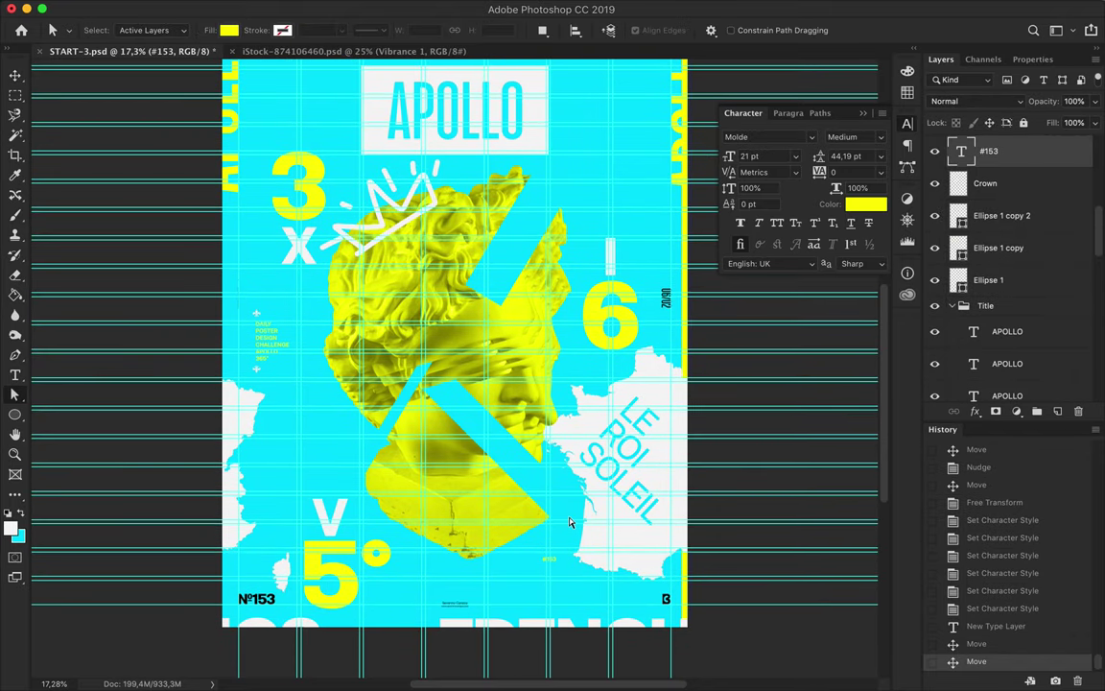
scroll(569, 522, "down", 2)
- Delete the Rectangle 1 layer
key("v")
left_click(708, 412)
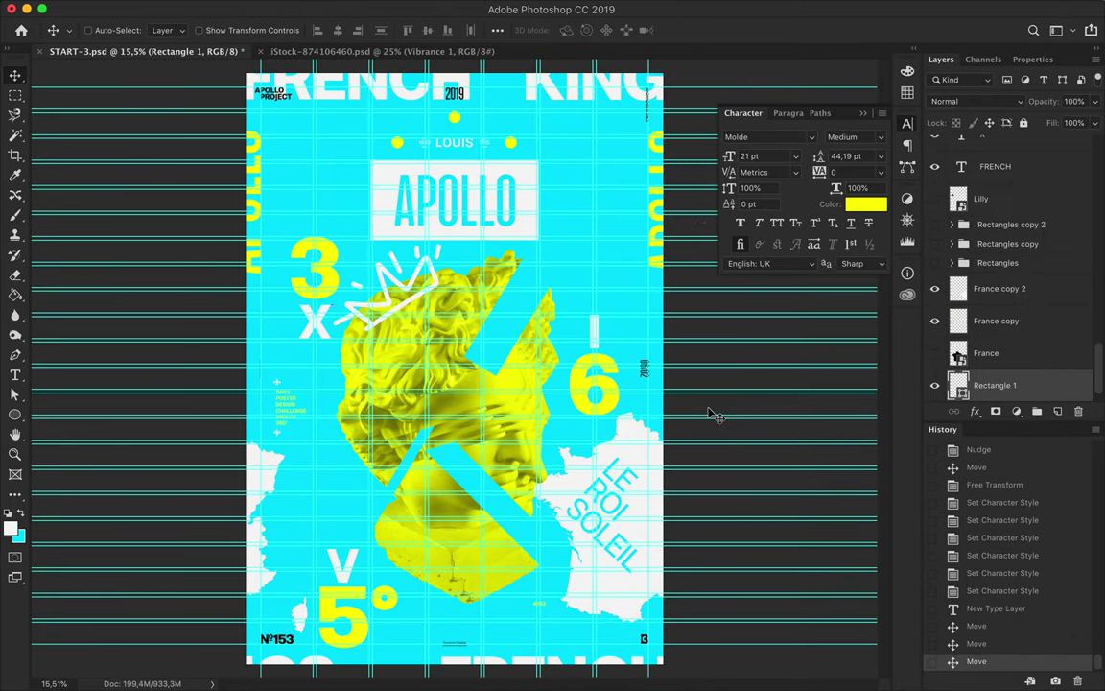
key("Delete")
scroll(518, 118, "up", 3)
scroll(518, 118, "up", 3)
scroll(377, 183, "down", 1)
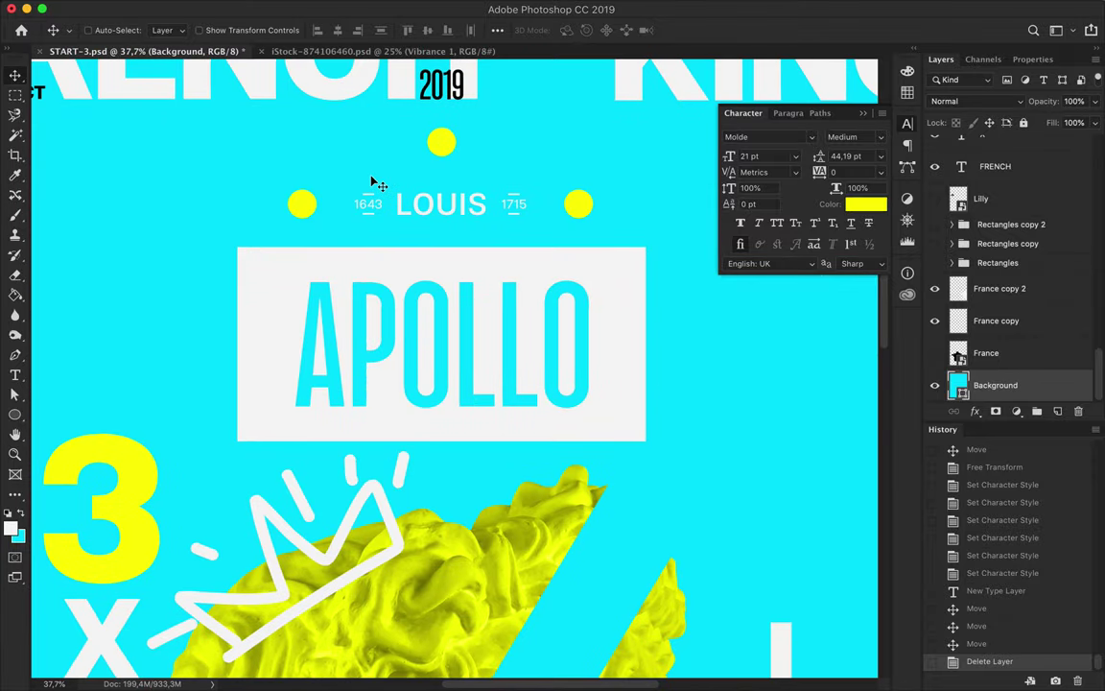
- Draw a horizontal line above LOUIS with a yellow 5.12 pt stroke
left_click(396, 174)
left_click(482, 173)
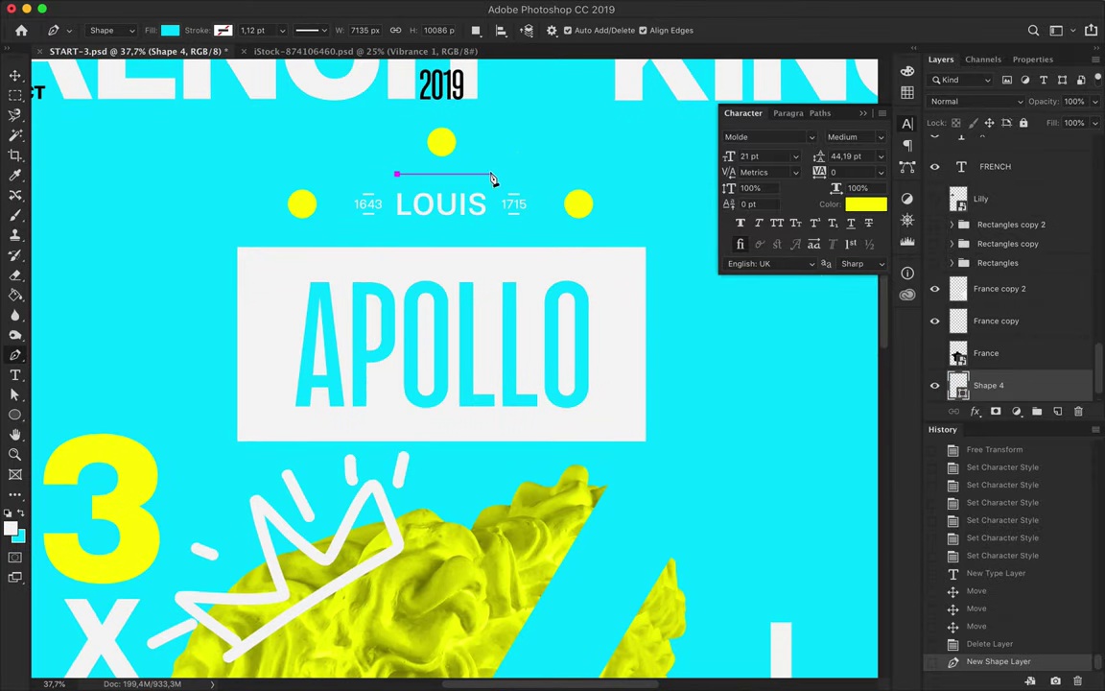
key("a")
left_click(282, 30)
key("p")
left_click(222, 29)
left_click(155, 127)
key("Down")
key("Return")
key("a")
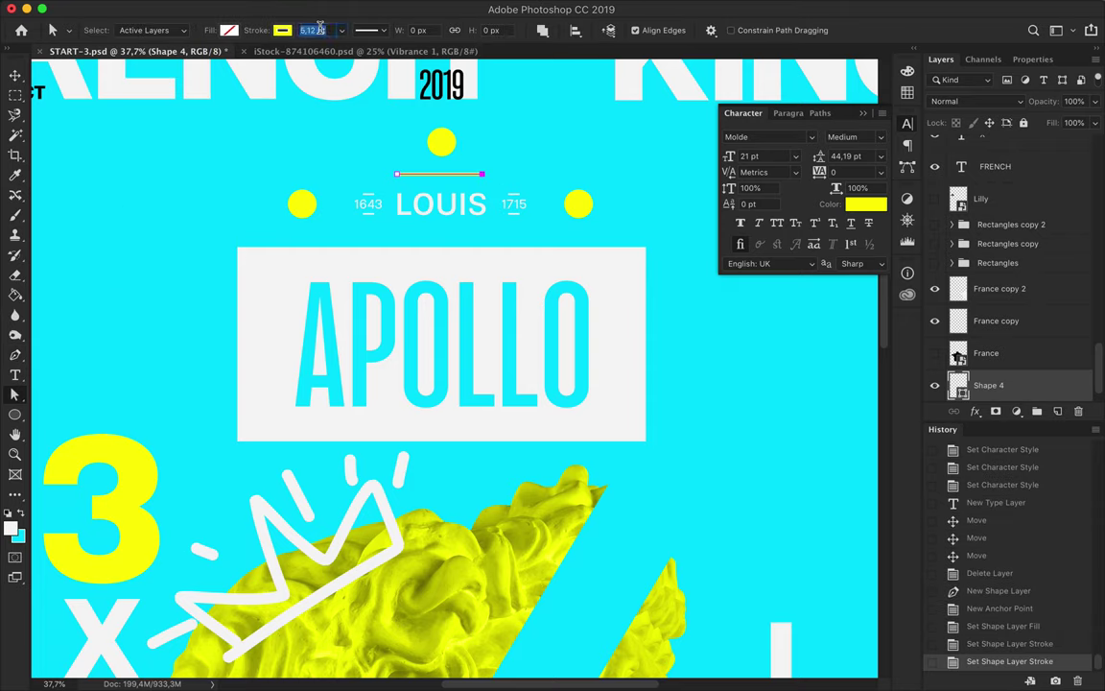
- Duplicate the line just below LOUIS and extend its left end leftward
key("v")
left_click_drag(475, 176, 480, 231)
key("ctrl+t")
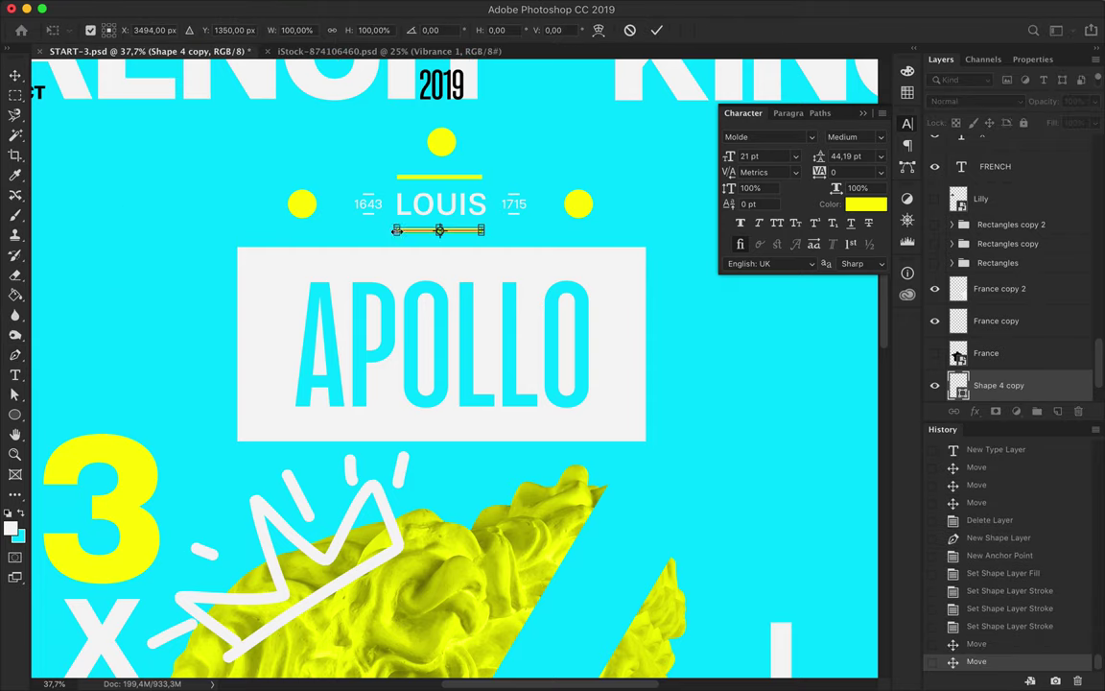
key("Return")
key("a")
left_click_drag(396, 230, 310, 230)
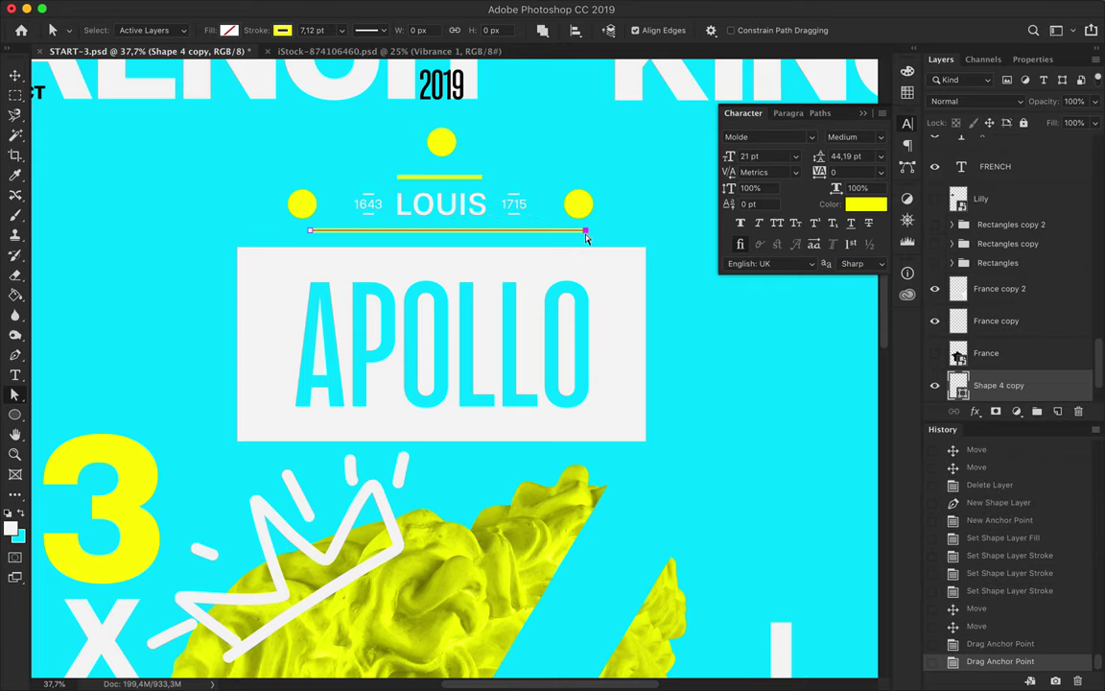
- Align the yellow lines' horizontal centres on the LOUIS header
key("v")
left_click(495, 33)
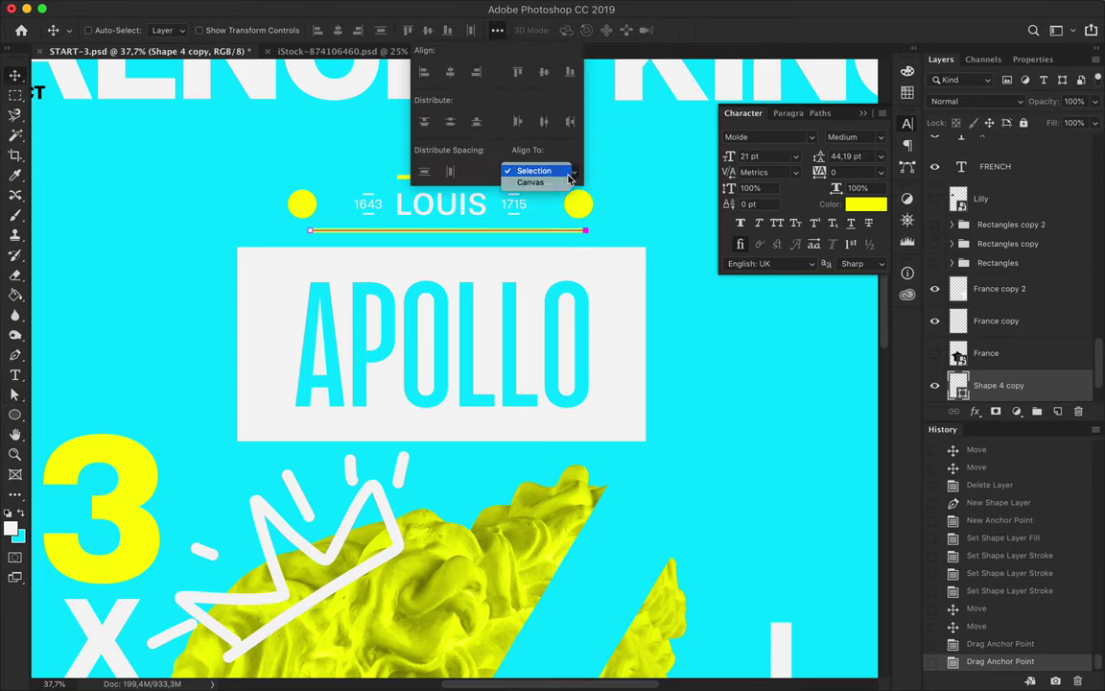
left_click(568, 180)
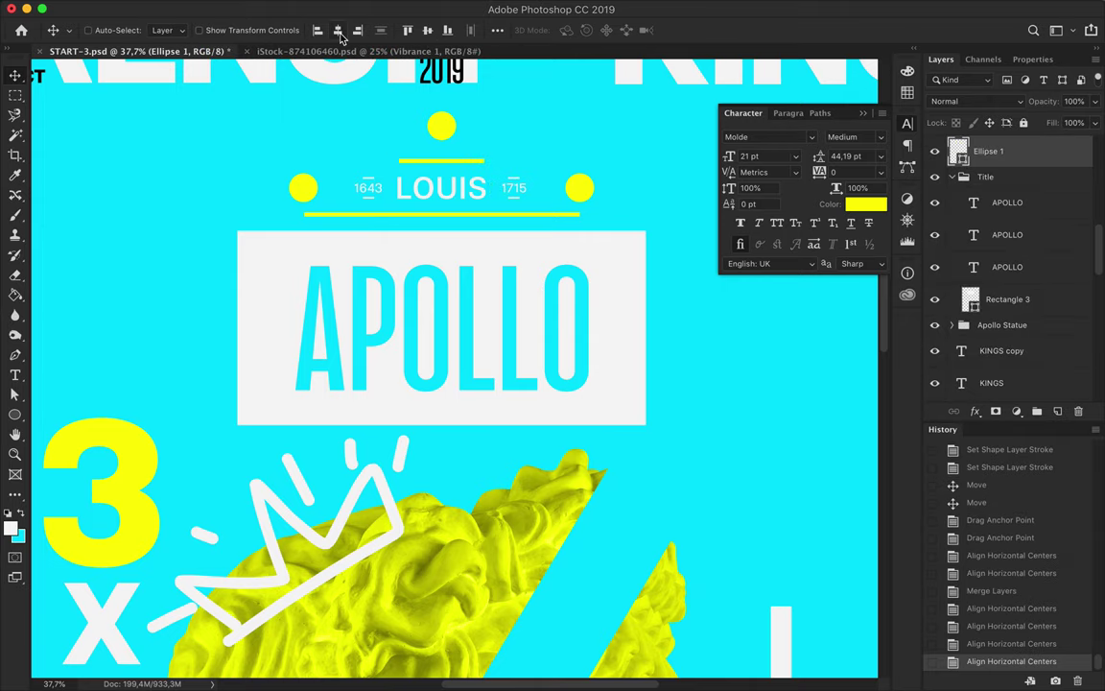
scroll(353, 153, "down", 5)
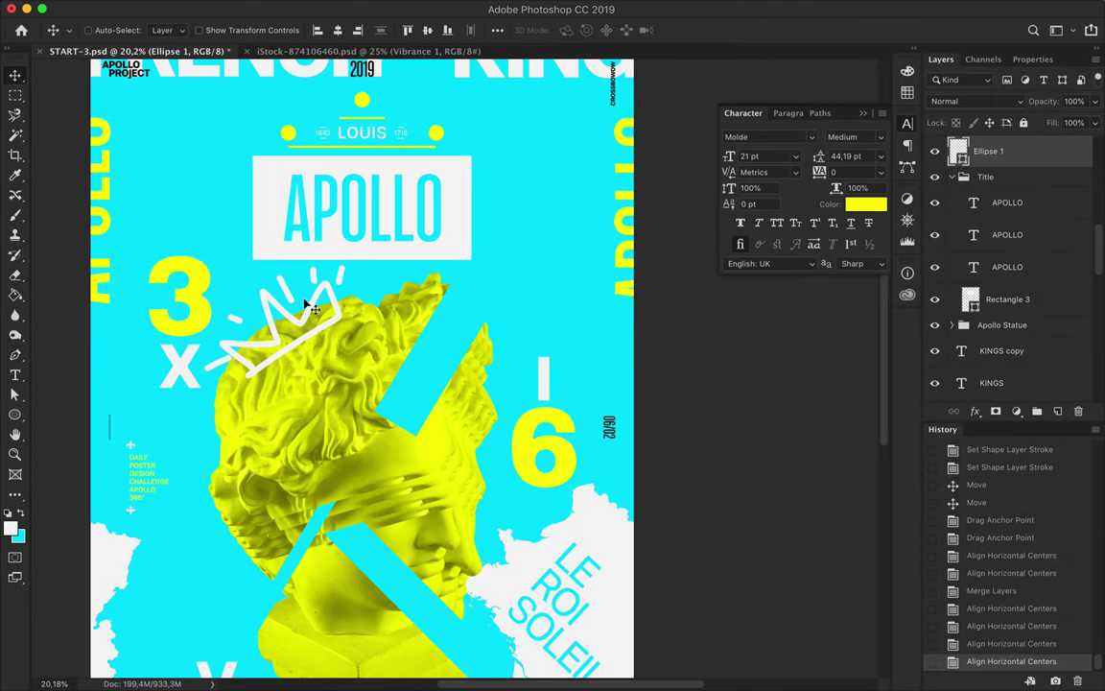
scroll(498, 302, "down", 5)
scroll(498, 302, "up", 3)
scroll(498, 303, "up", 3)
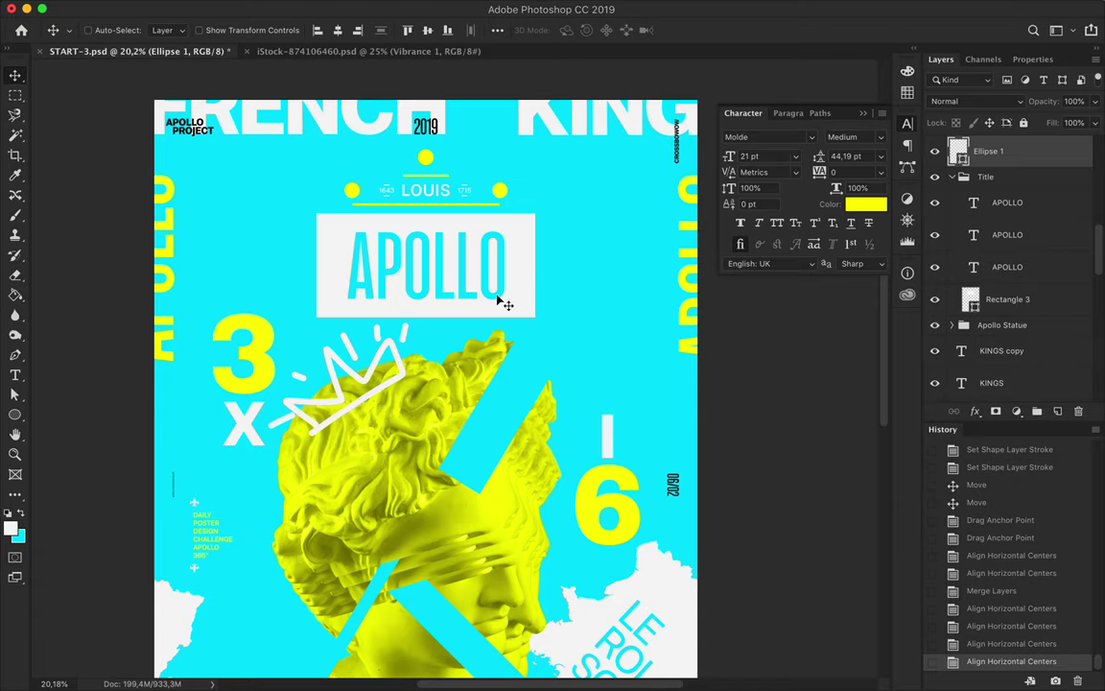
scroll(499, 302, "down", 1)
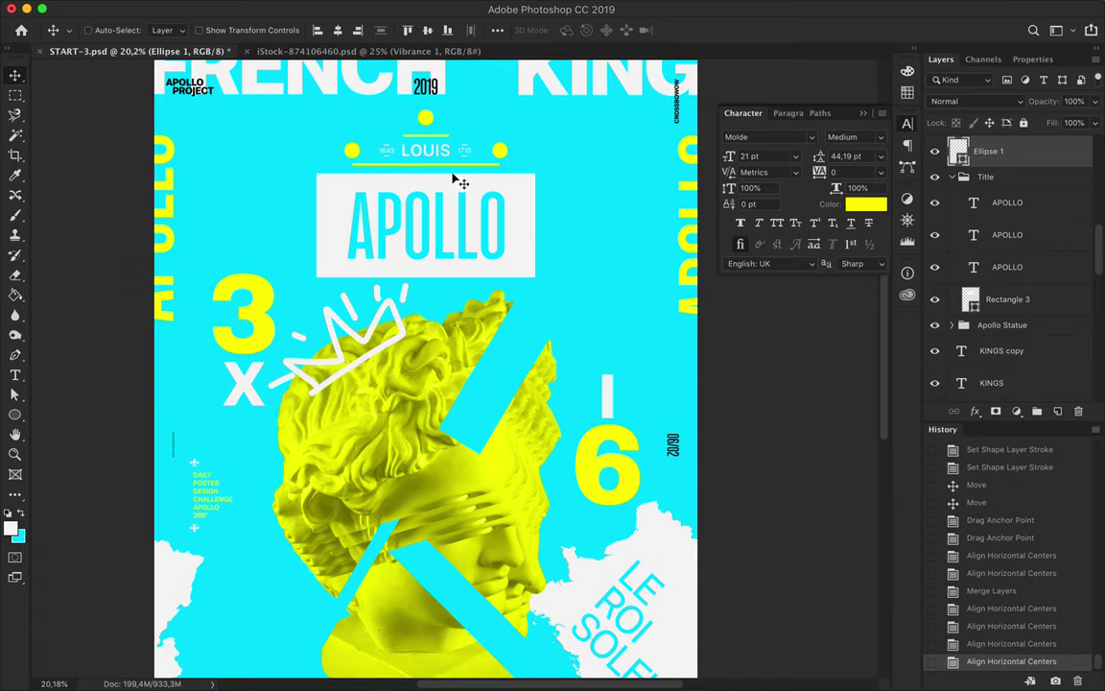
left_click(588, 213, "ctrl")
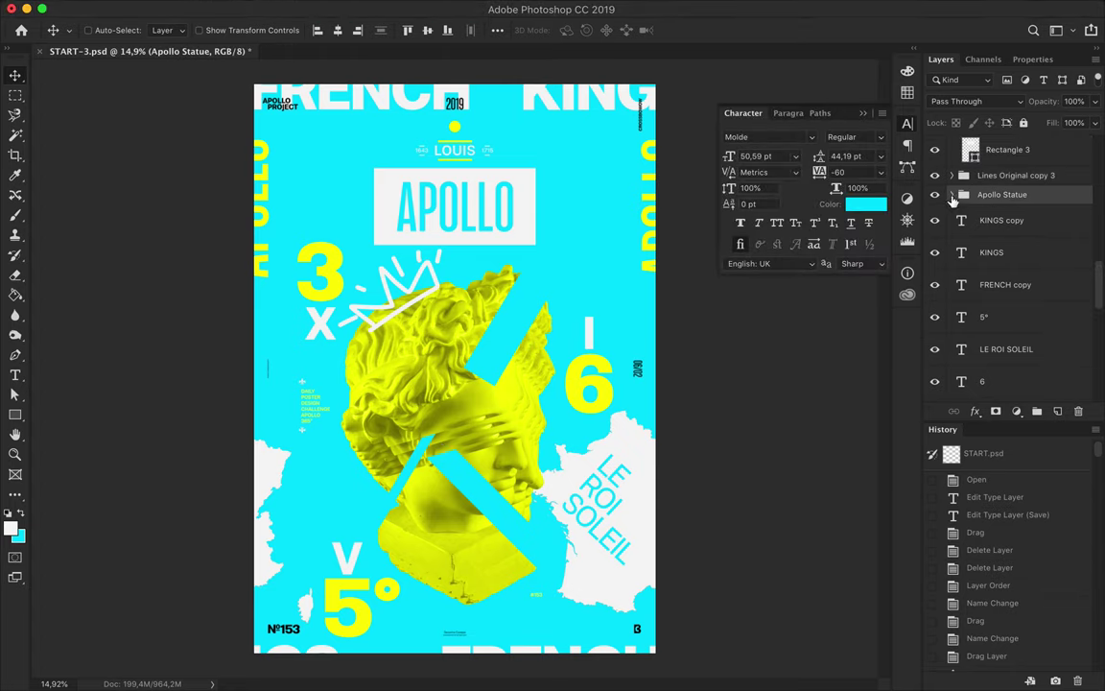
- Shrink the statue to about 88% height and make the 3, 6 and 5° larger and Semibold
key("ctrl+t")
left_click_drag(457, 214, 460, 258)
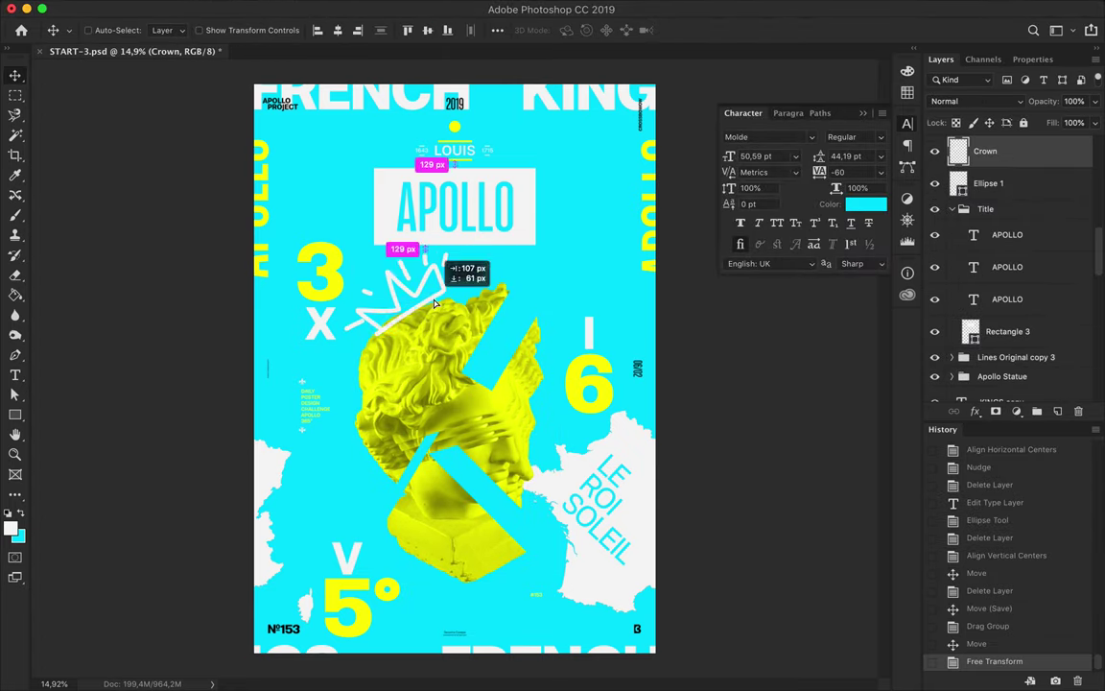
key("Up")
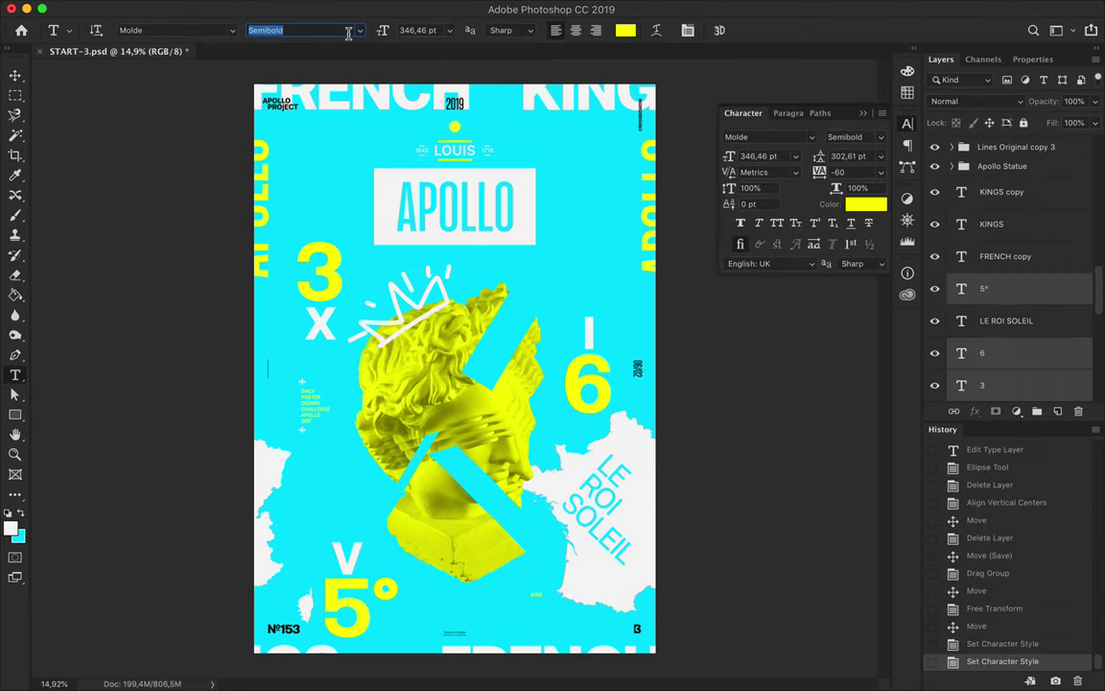
key("ctrl+t")
left_click_drag(469, 187, 436, 253)
key("Return")
- Move the 3 down and right and settle the 6 just above the I
key("v")
left_click_drag(308, 201, 344, 278)
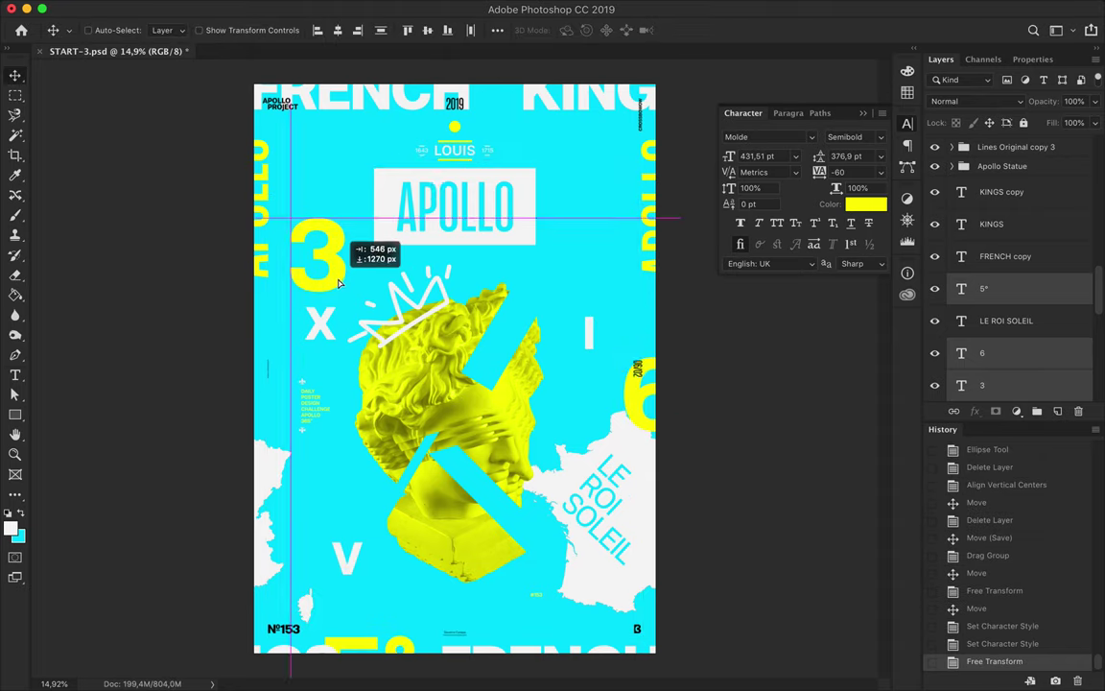
mouse_move(603, 340)
left_mouse_down()
mouse_move(571, 287)
mouse_move(592, 331)
left_mouse_up()
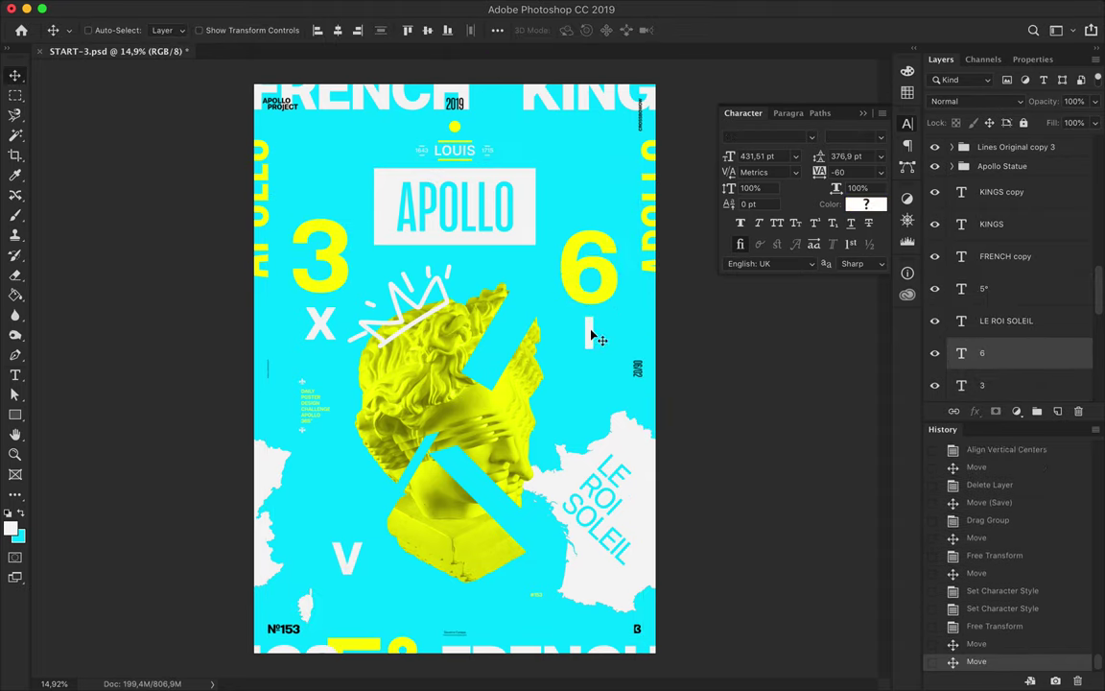
left_click_drag(357, 633, 348, 533)
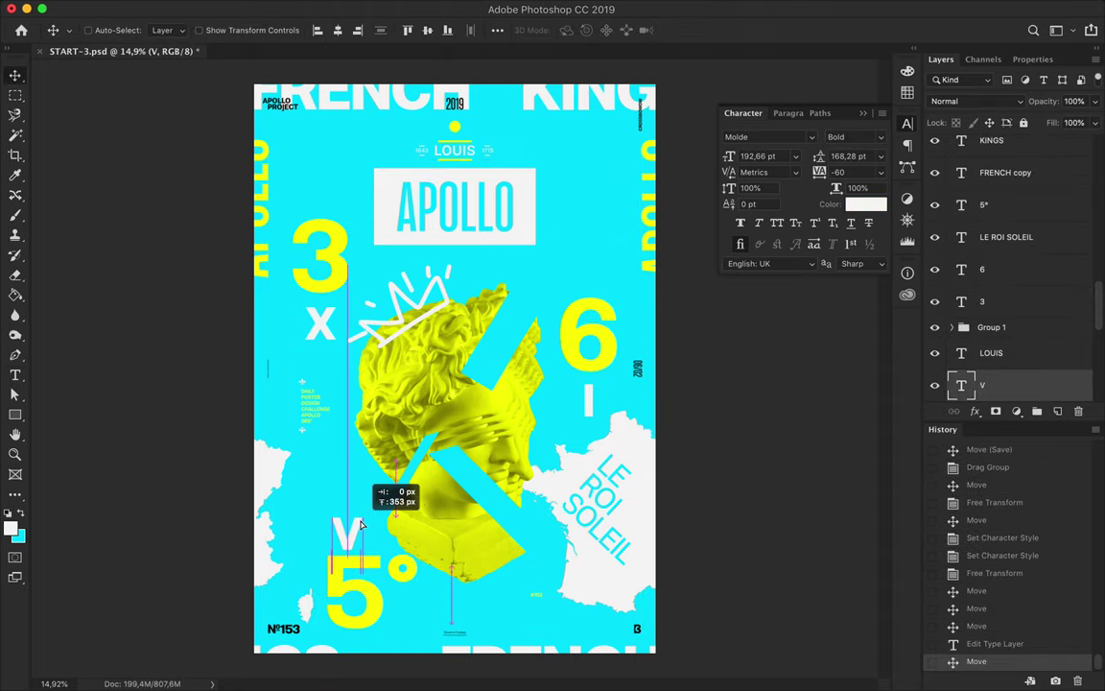
- Zoom in on the LOUIS header and begin scaling it
left_click(991, 353)
key("ctrl+t")
key("ctrl+plus")
scroll(467, 128, "up", 2)
left_click_drag(455, 158, 455, 151)
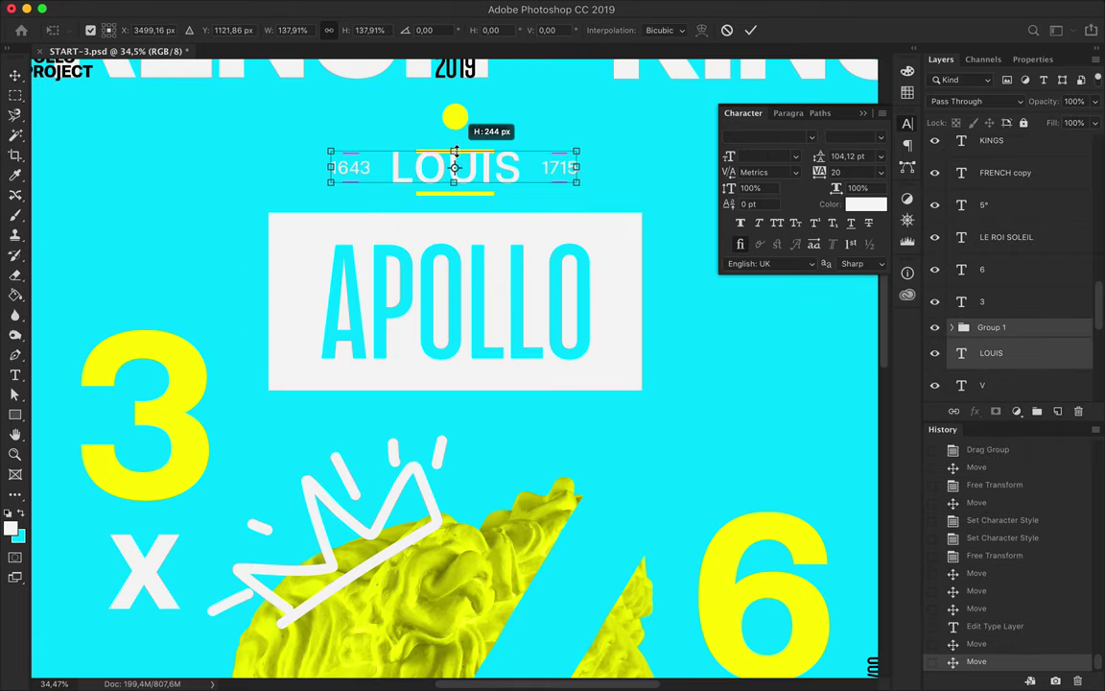
- Confirm the larger LOUIS header and nudge it up into place
key("Return")
key("Up")
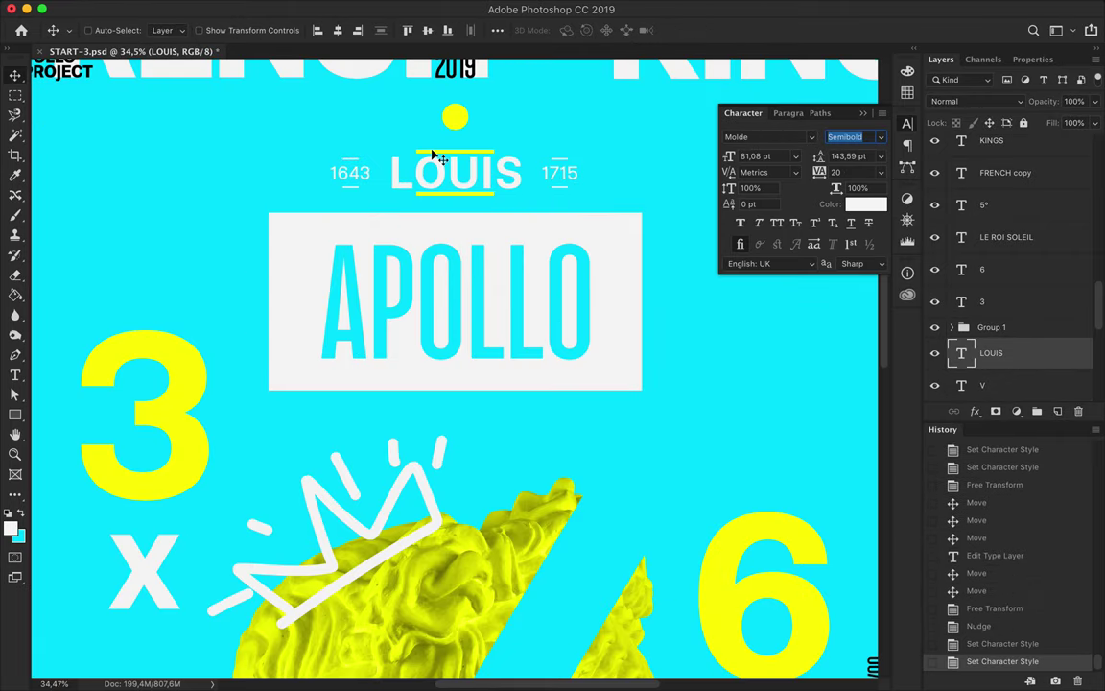
left_click(451, 197)
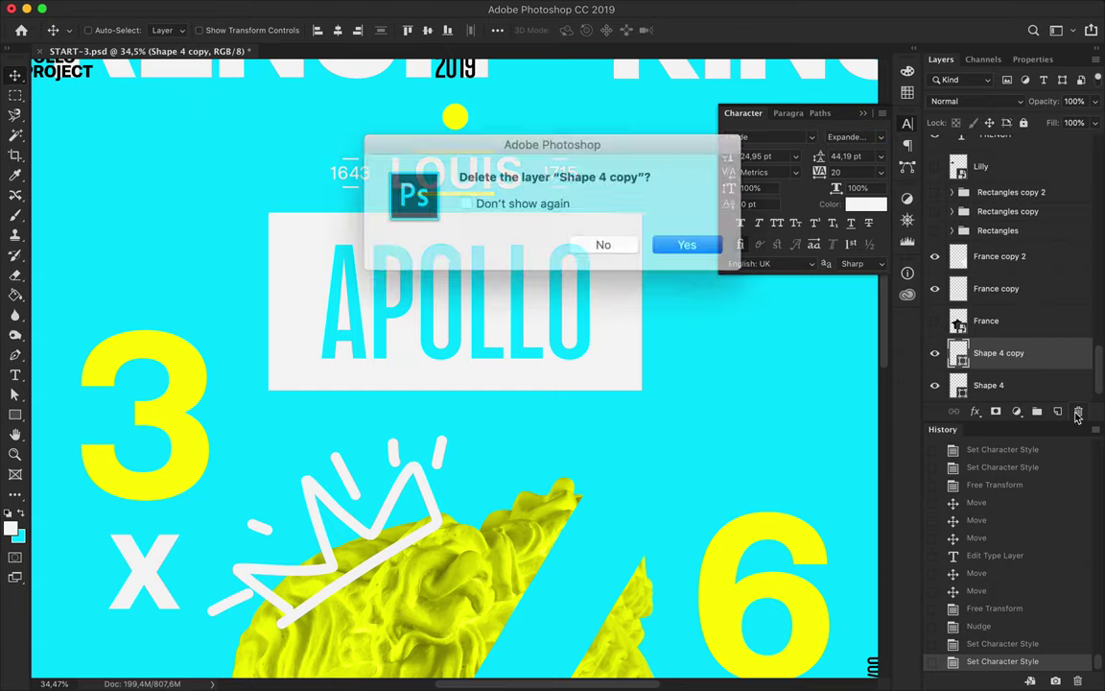
left_click(1078, 413)
key("ctrl+z")
- Shorten the line under LOUIS to its width and move the yellow dot down toward LOUIS
key("a")
left_click_drag(419, 194, 405, 197)
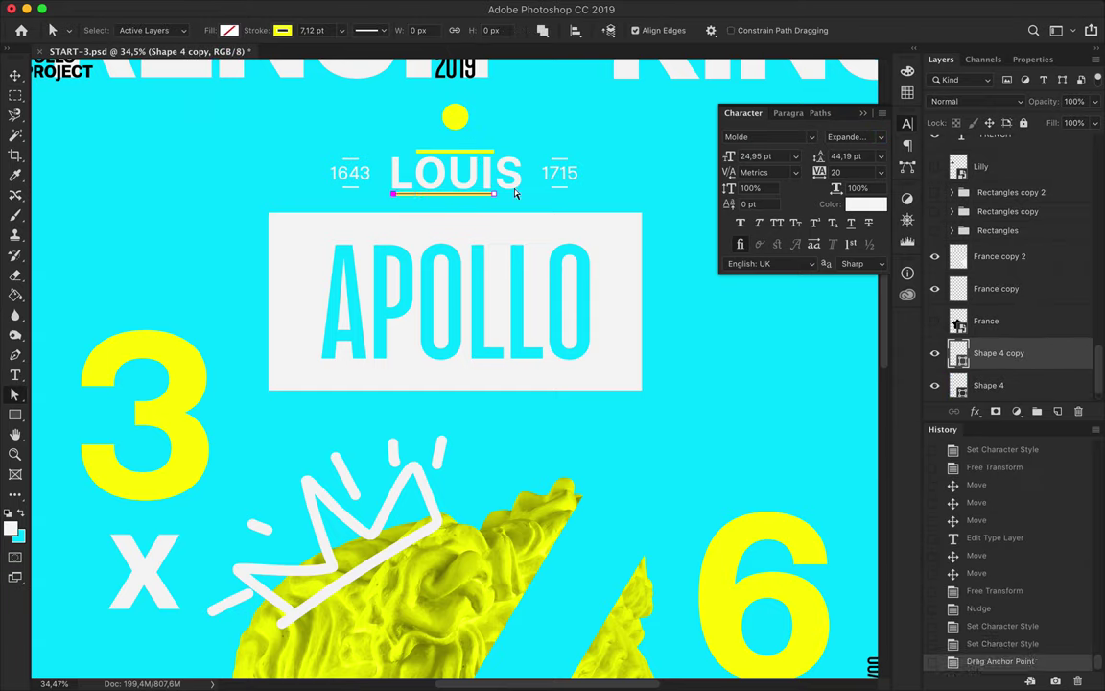
key("v")
left_click(488, 153, "ctrl")
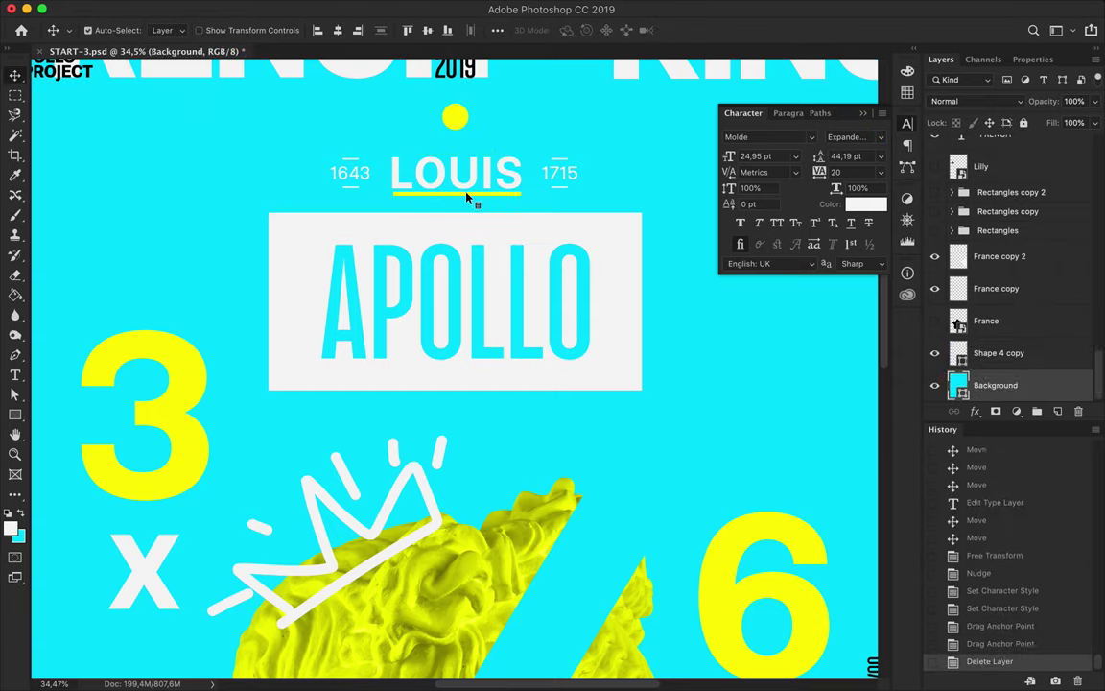
left_click(467, 197)
key("Left")
left_click_drag(457, 122, 460, 144)
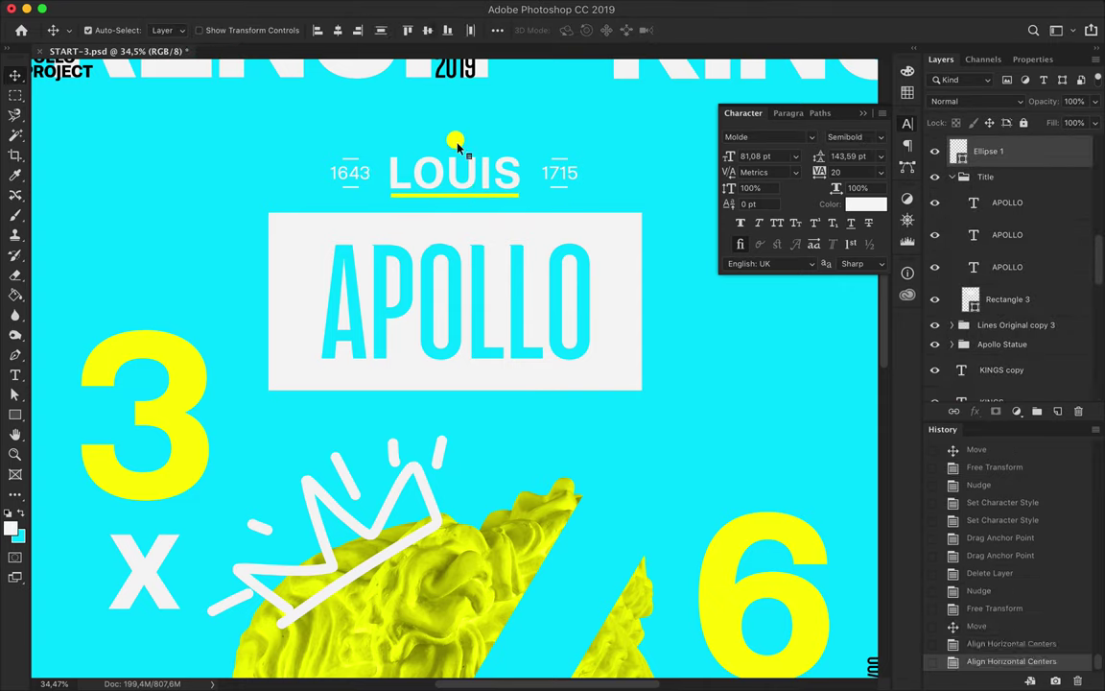
key("Up")
- Set the 1643 and 1715 date labels to 21 pt and reposition 1715
left_click(360, 173)
left_click(562, 172, "shift")
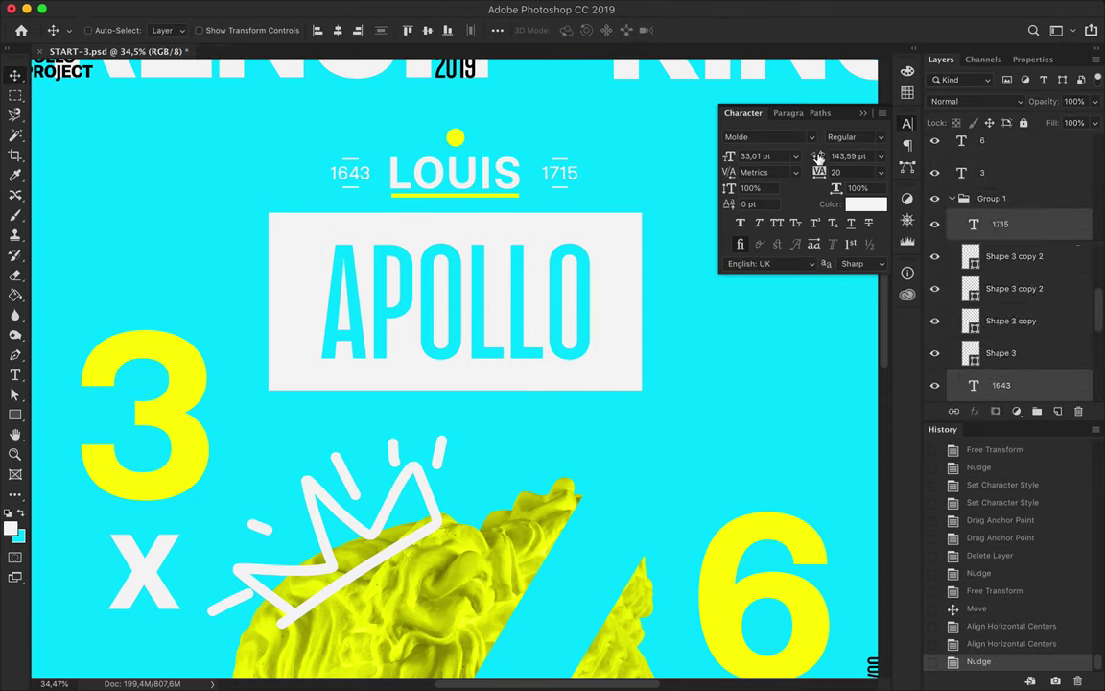
key("Return")
left_click_drag(562, 177, 563, 177)
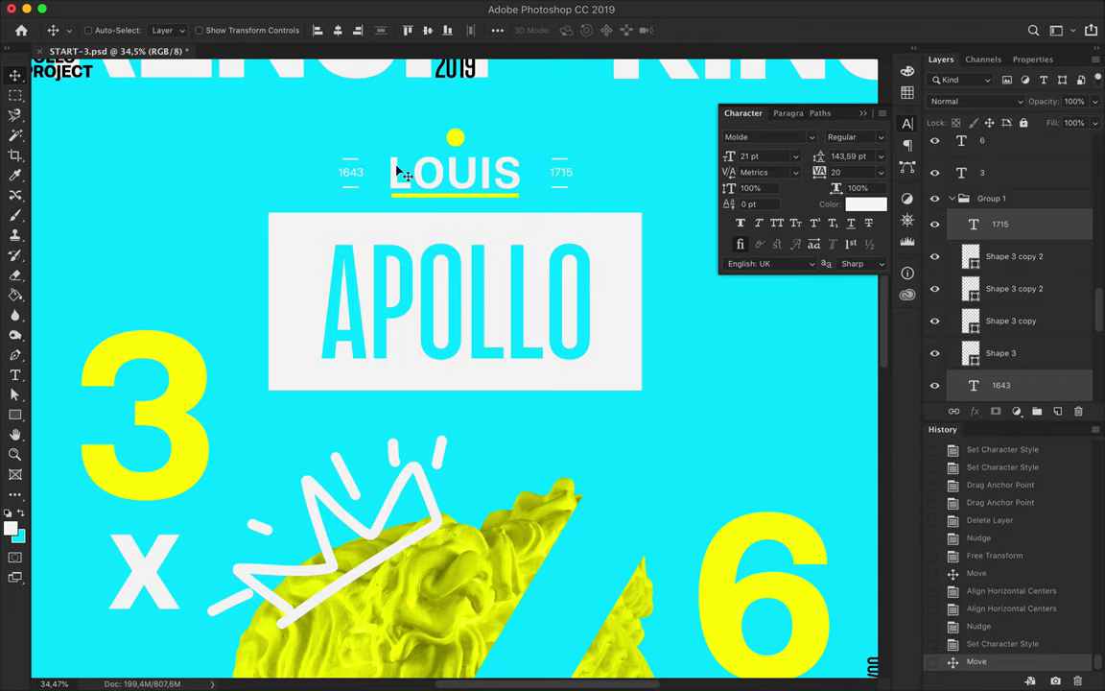
left_click(562, 190, "shift")
scroll(518, 259, "down", 3)
left_click(456, 194, "ctrl")
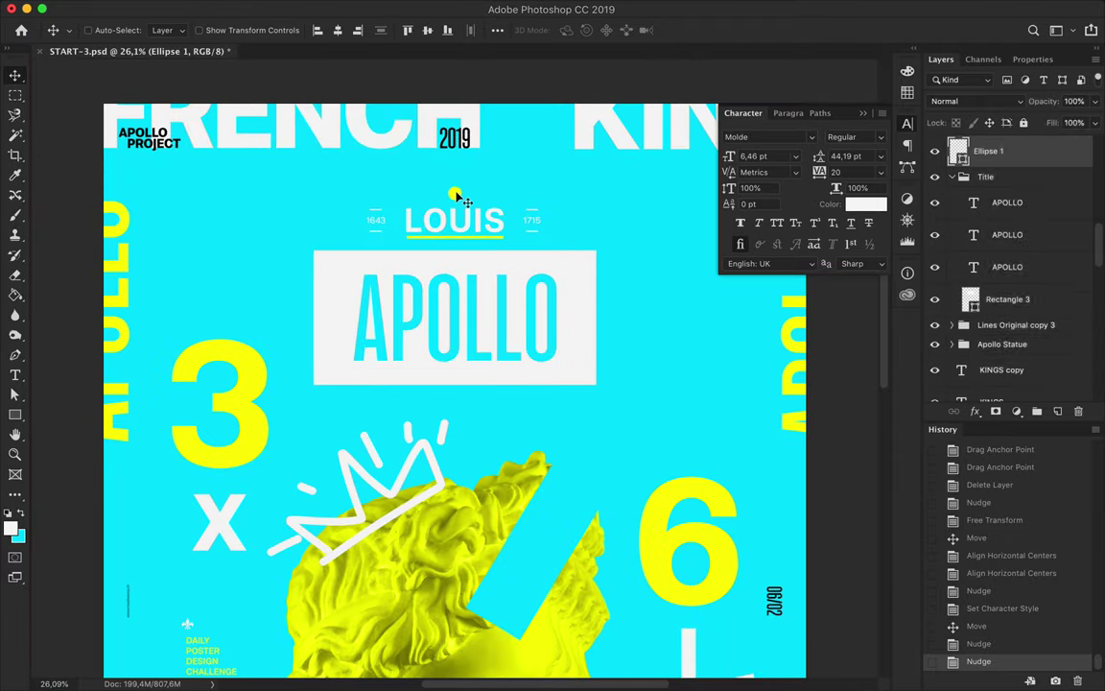
- Duplicate the hatched stripe block beside APOLLO and near the V
scroll(574, 230, "down", 2)
left_click(286, 296, "ctrl")
scroll(592, 284, "down", 1)
scroll(592, 284, "down", 1)
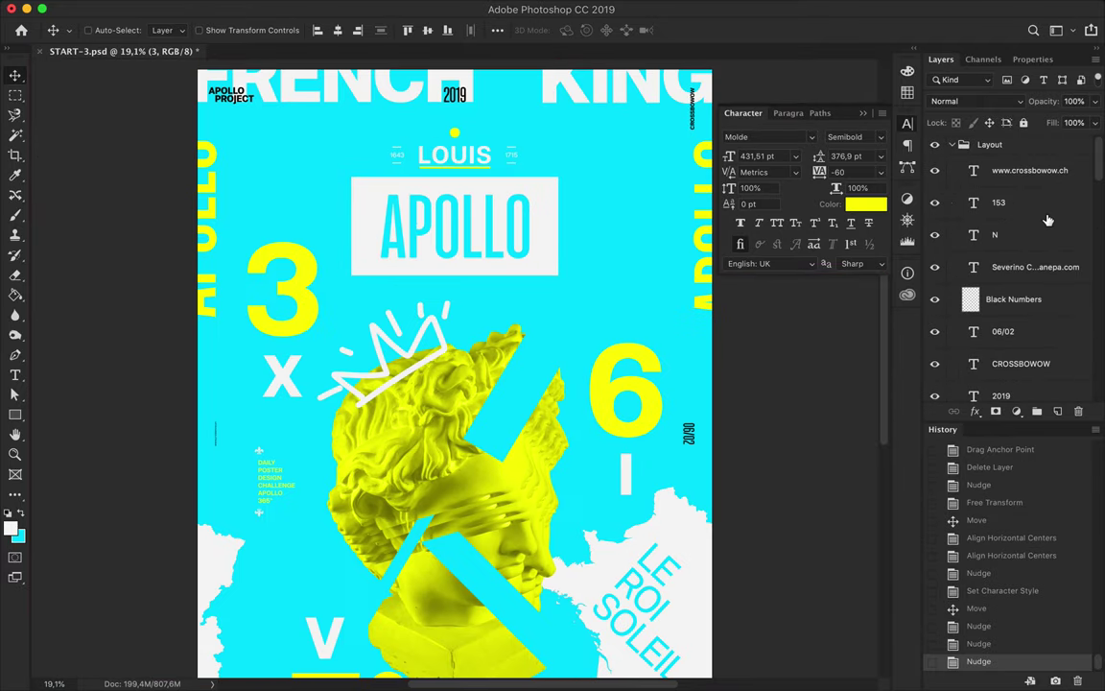
scroll(962, 179, "down", 3)
scroll(963, 179, "down", 2)
left_click(1016, 339)
mouse_move(661, 234)
left_mouse_down()
mouse_move(512, 113)
mouse_move(525, 113)
left_mouse_up()
left_click_drag(597, 227, 245, 226)
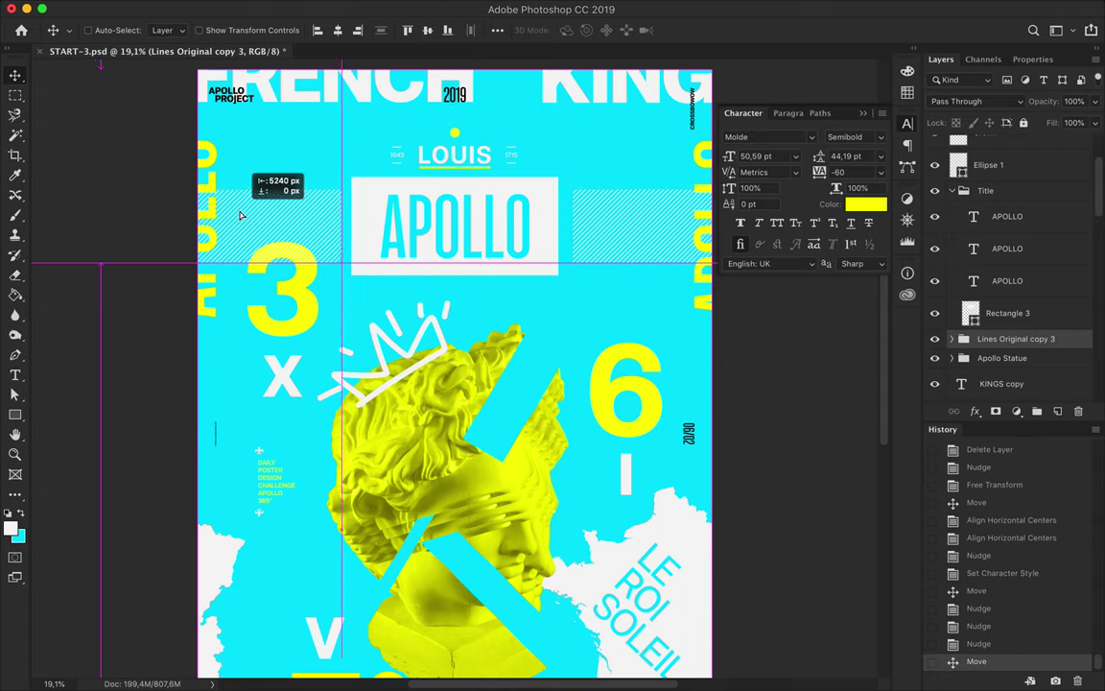
scroll(364, 311, "down", 3)
mouse_move(360, 307)
left_mouse_down()
mouse_move(370, 185)
mouse_move(449, 525)
left_mouse_up()
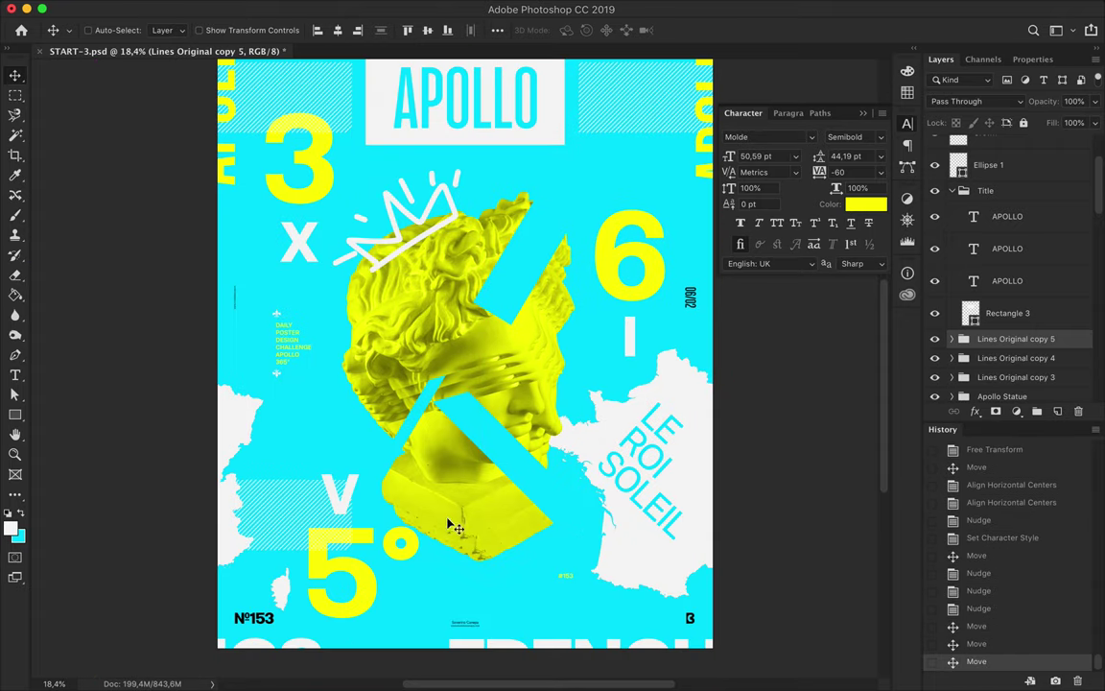
- Merge all stripe block layers into one and load them as a selection
left_click(1034, 365, "shift")
scroll(1020, 262, "down", 3)
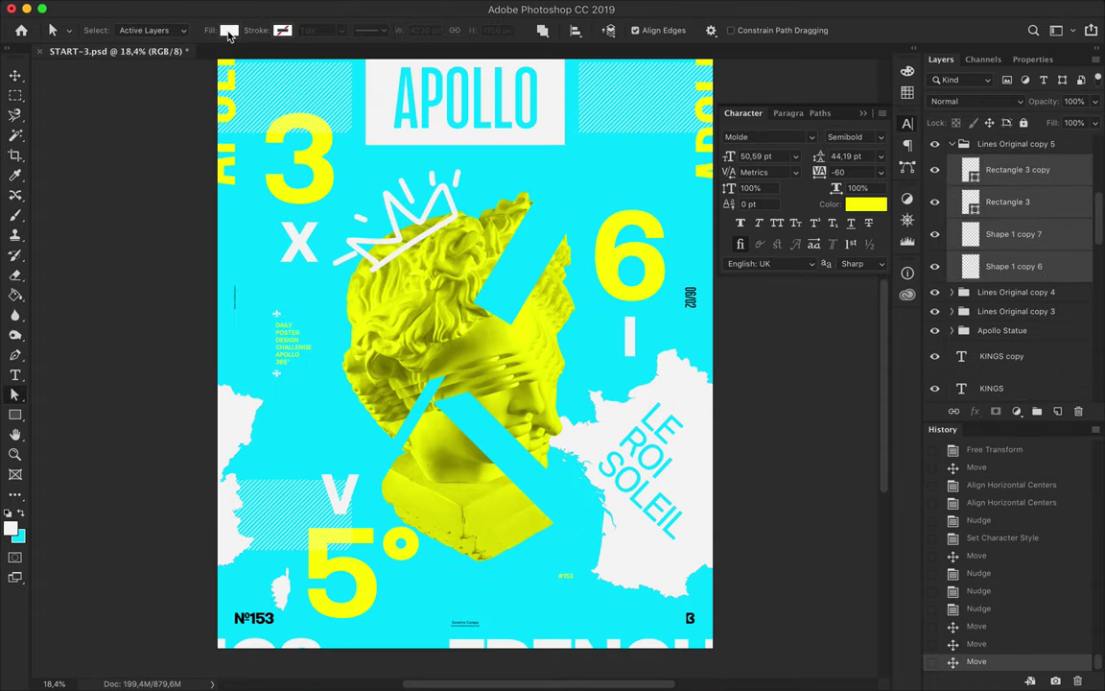
key("ctrl+e")
right_click(971, 170)
left_click(816, 180)
- Brush-paint the selected stripes yellow, then deselect
left_click(970, 170, "ctrl")
key("b")
left_click(21, 515)
key("Escape")
left_click(11, 526)
key("Return")
left_click_drag(230, 451, 317, 499)
key("v")
mouse_move(225, 479)
left_mouse_down()
mouse_move(307, 518)
mouse_move(395, 518)
left_mouse_up()
key("ctrl+d")
key("ctrl+t")
scroll(400, 398, "down", 3, "alt")
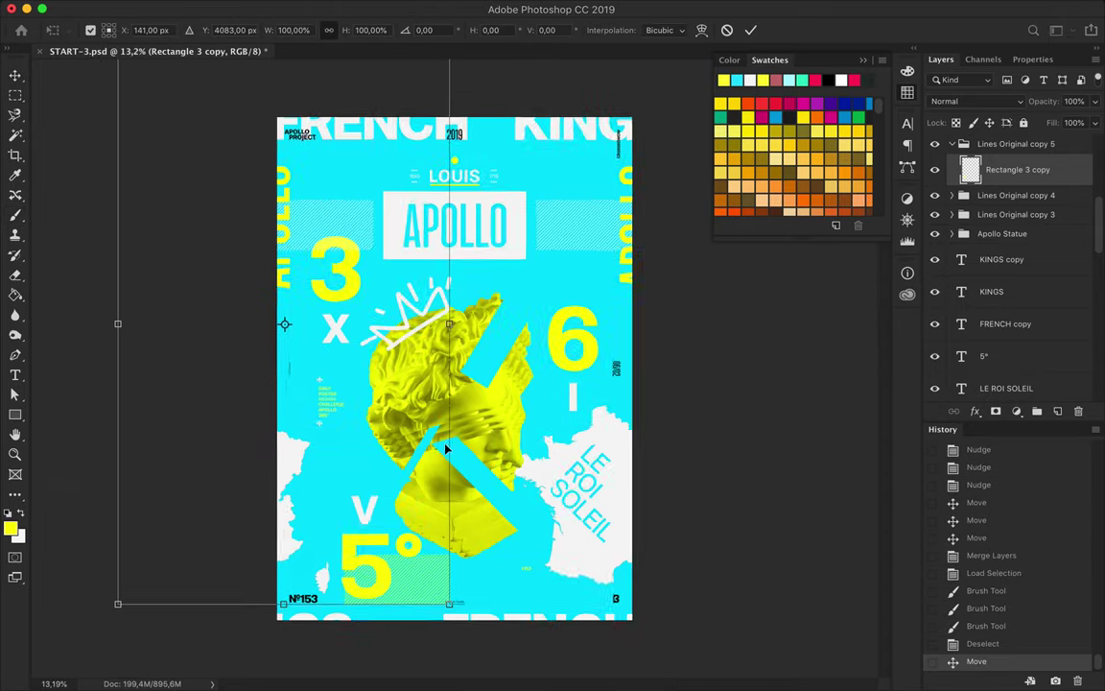
- Move the stripe layer into place and delete its top stripes
left_click_drag(361, 258, 460, 258)
key("Return")
key("m")
left_click_drag(327, 182, 587, 357)
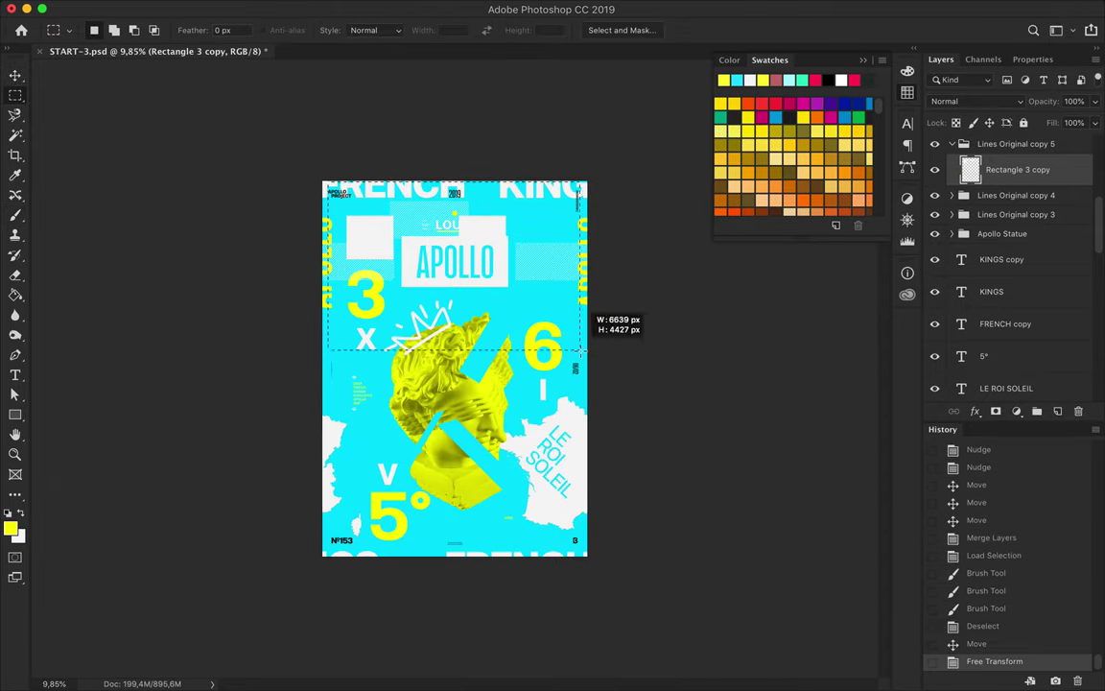
key("Delete")
- Place the striped block near the bottom by the 5° and duplicate it
scroll(515, 506, "up", 2, "alt")
mouse_move(515, 507)
left_mouse_down()
mouse_move(372, 463)
mouse_move(451, 587)
mouse_move(390, 623)
left_mouse_up()
key("ctrl+t")
key("Return")
scroll(390, 595, "up", 3, "alt")
scroll(370, 538, "up", 1, "alt")
scroll(345, 523, "up", 2, "alt")
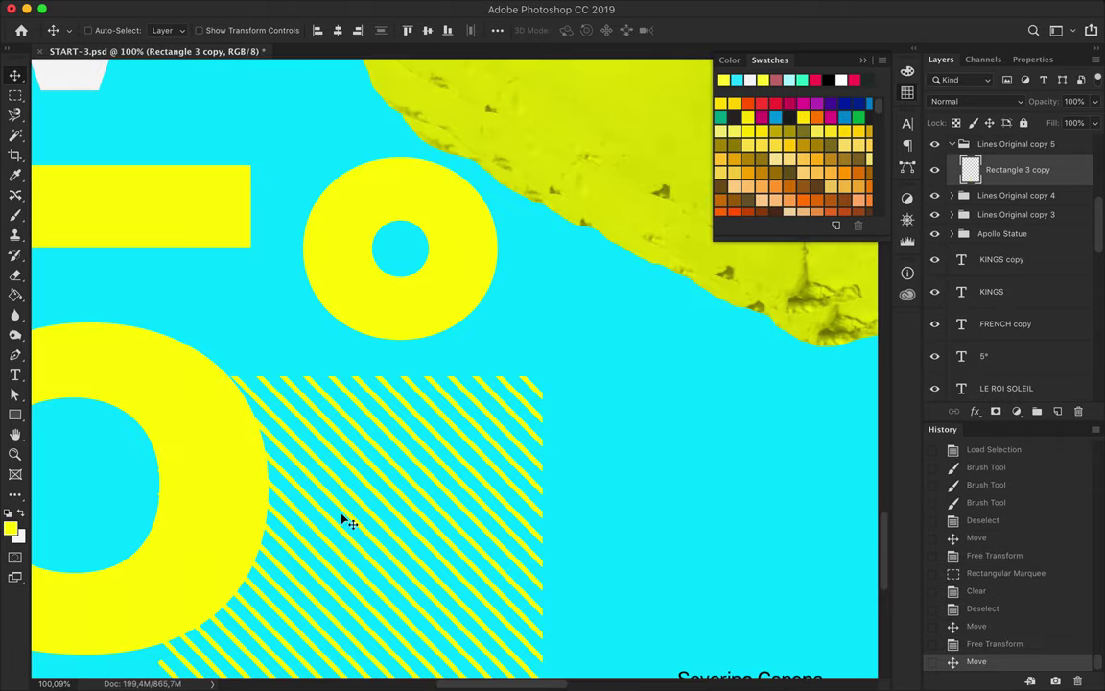
scroll(355, 518, "down", 1, "alt")
scroll(361, 513, "down", 2, "alt")
scroll(360, 513, "down", 2, "alt")
mouse_move(361, 513)
left_mouse_down()
mouse_move(716, 317)
mouse_move(711, 240)
mouse_move(720, 379)
left_mouse_up()
scroll(480, 345, "up", 1, "alt")
- Draw a tall yellow bar at the left edge, removing the extra lower bar
key("u")
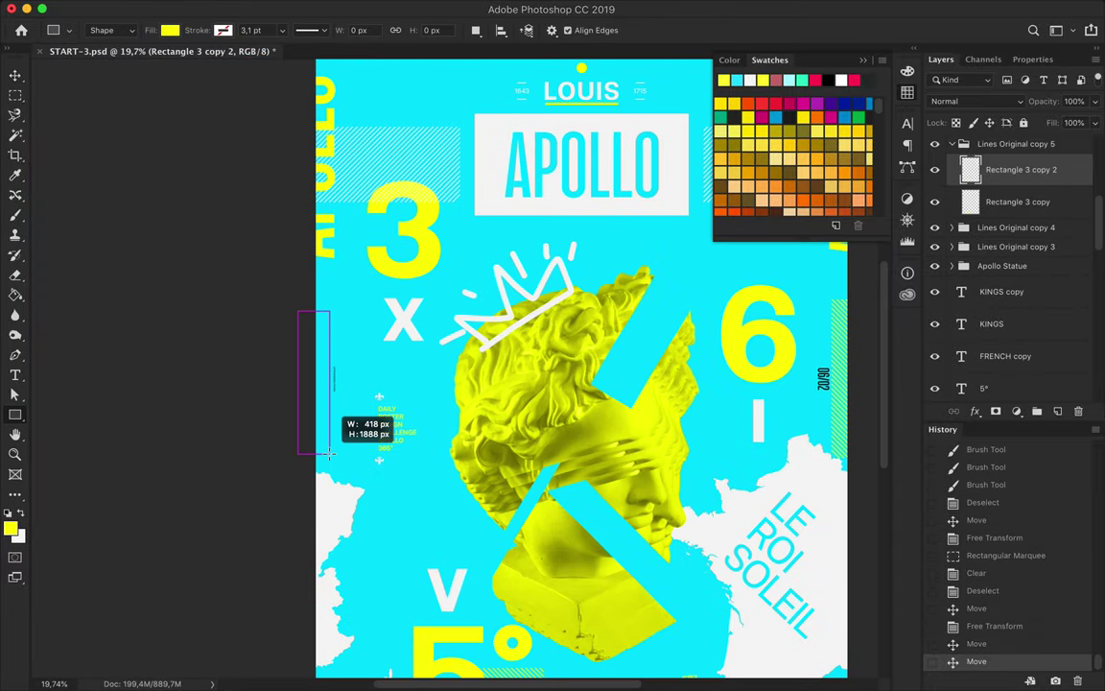
left_click_drag(329, 455, 329, 455)
scroll(434, 300, "down", 2, "alt")
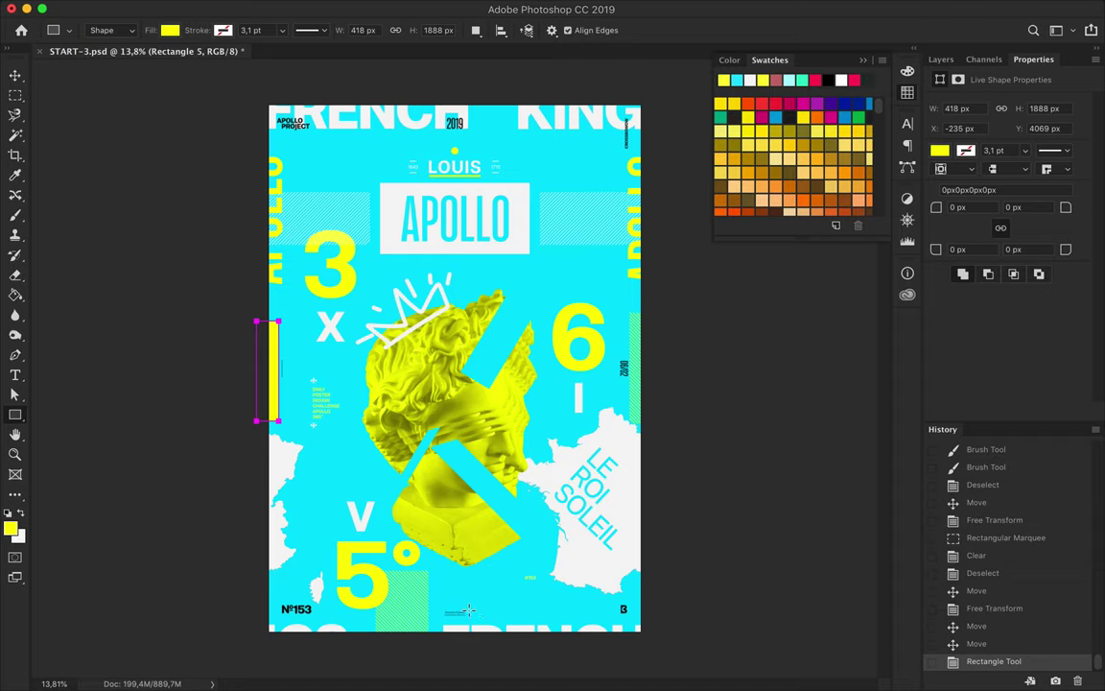
left_click_drag(617, 614, 618, 614)
key("BackSpace")
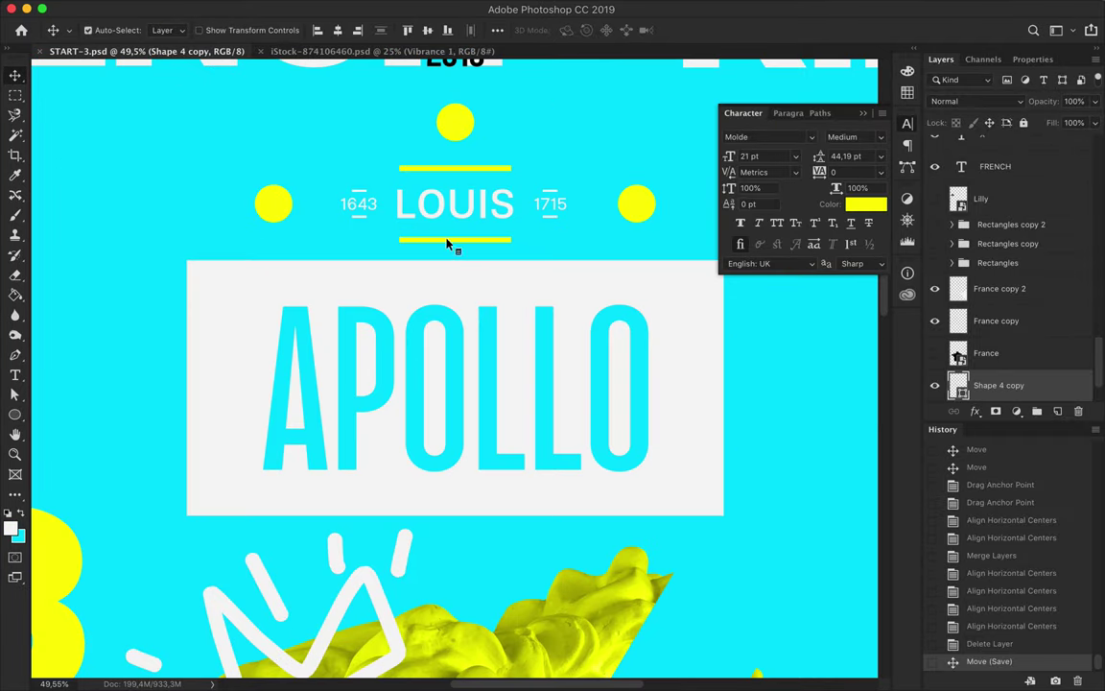
- Nudge the top yellow bar down and scale LOUIS with its 1643/1715 dates to about 114%
key("shift+Down")
left_click(457, 213)
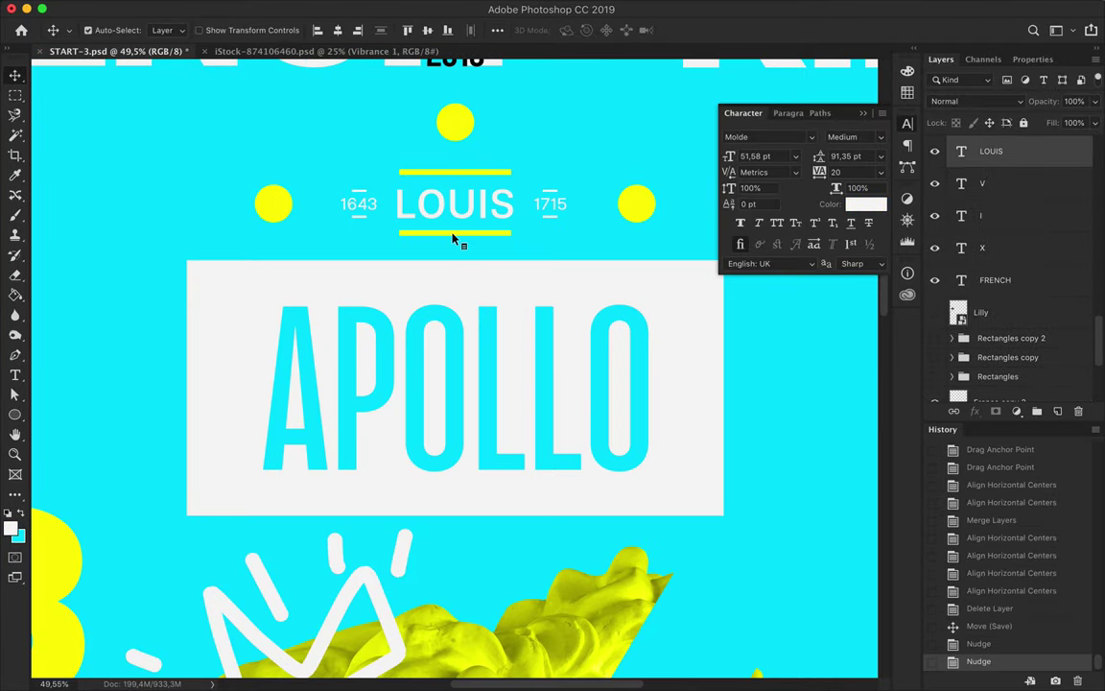
left_click(500, 238)
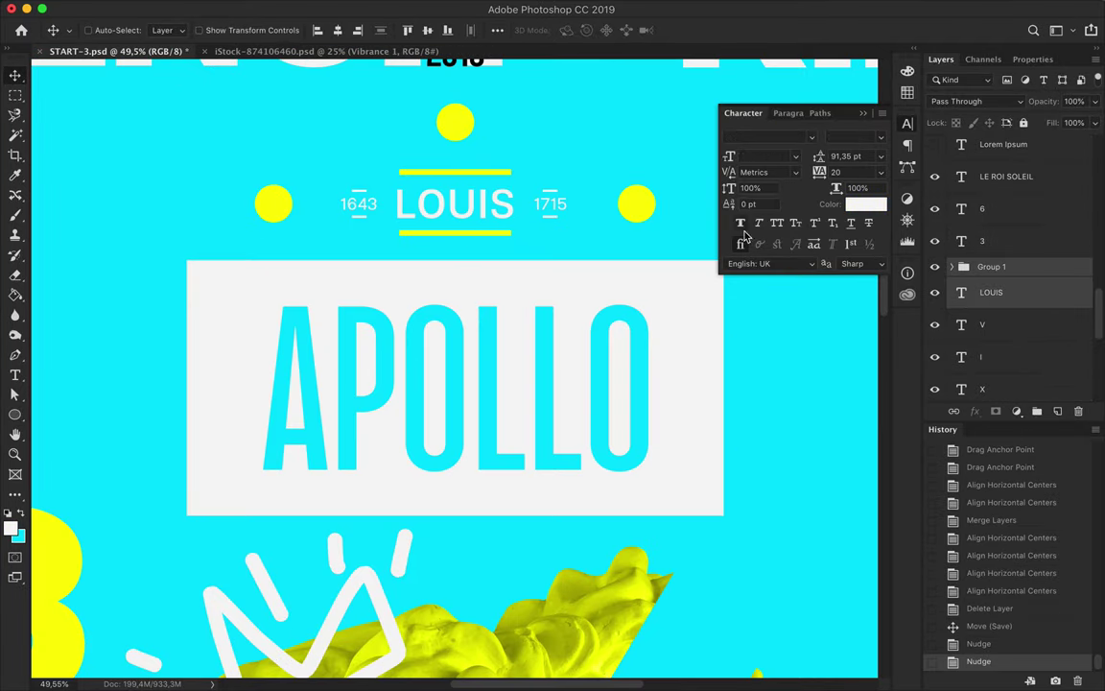
left_click(952, 266)
left_click(991, 292, "shift")
key("ctrl+t")
mouse_move(455, 184)
left_mouse_down()
mouse_move(454, 171)
mouse_move(454, 184)
left_mouse_up()
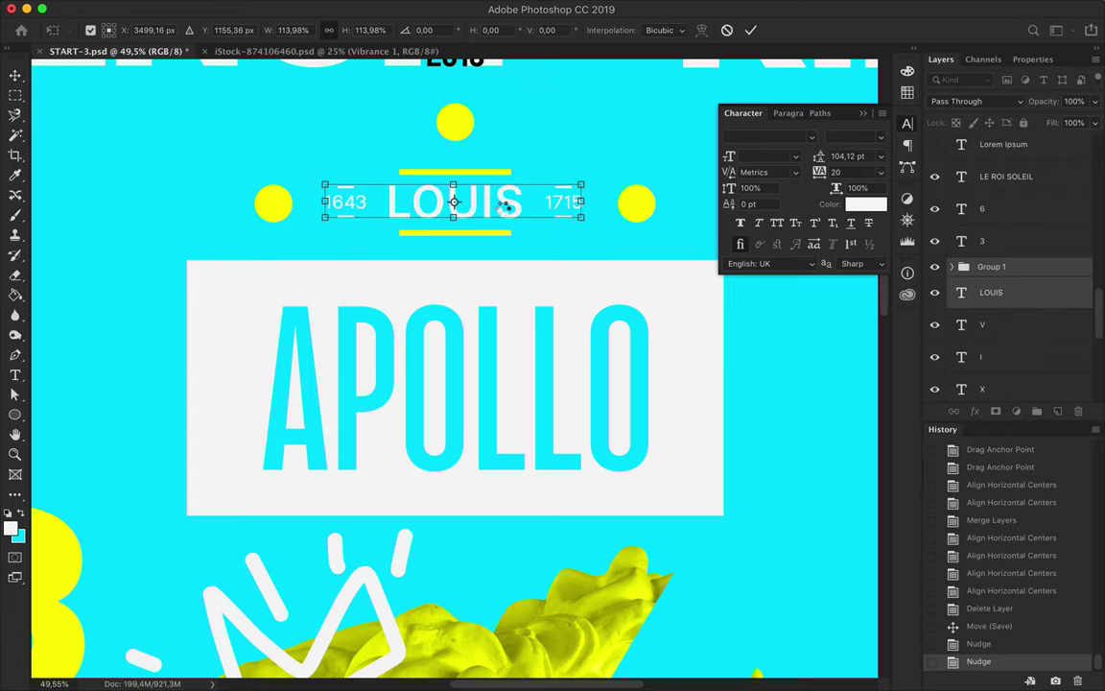
key("Return")
- Nudge the dates group up and delete the yellow dots beside LOUIS
left_click(1029, 276)
key("Up")
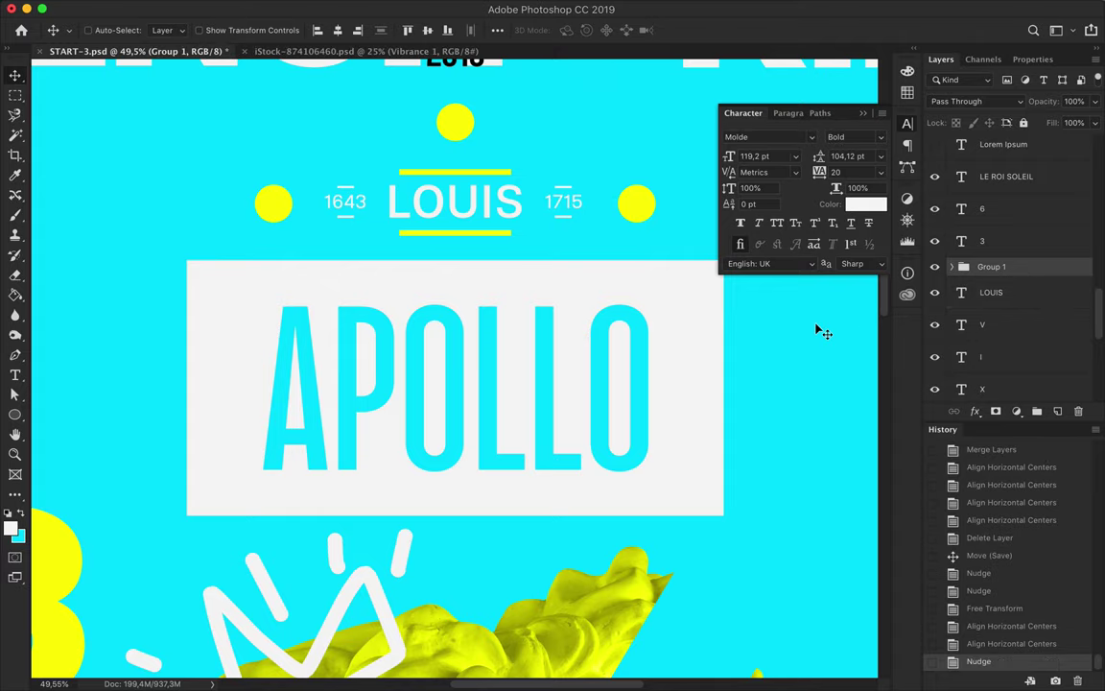
scroll(822, 331, "down", 2)
scroll(822, 331, "down", 2)
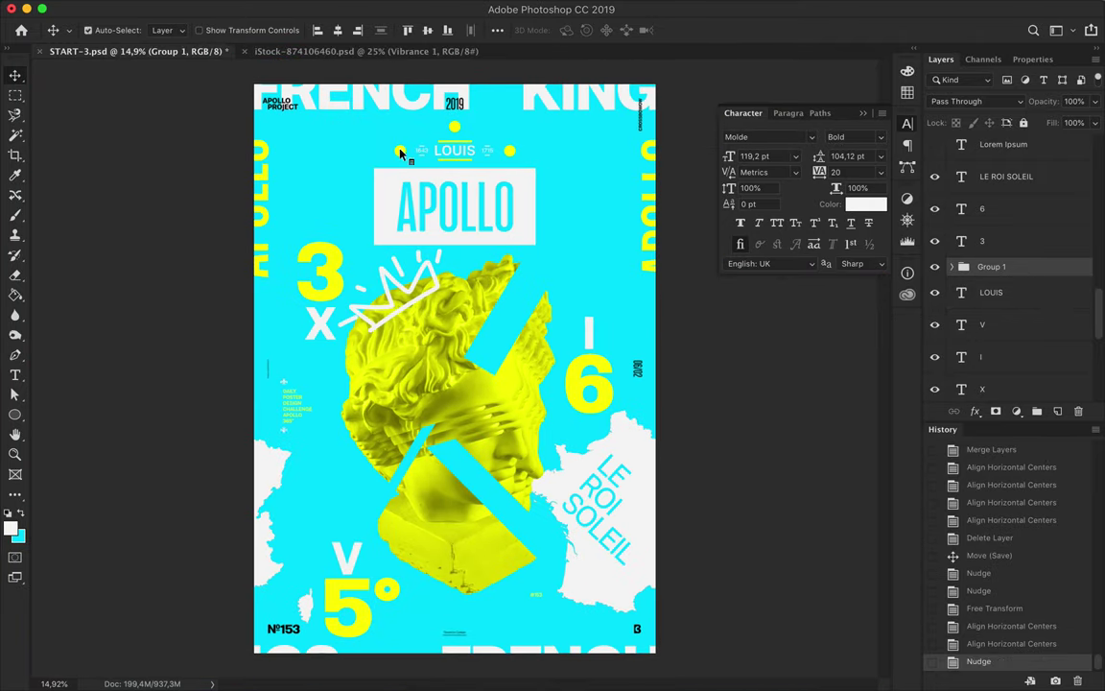
left_click(363, 138, "ctrl")
key("Delete")
- Shift the FRENCH headline left and slightly down
left_click(367, 99, "ctrl")
key("ctrl+t")
left_click_drag(395, 96, 362, 115)
key("Return")
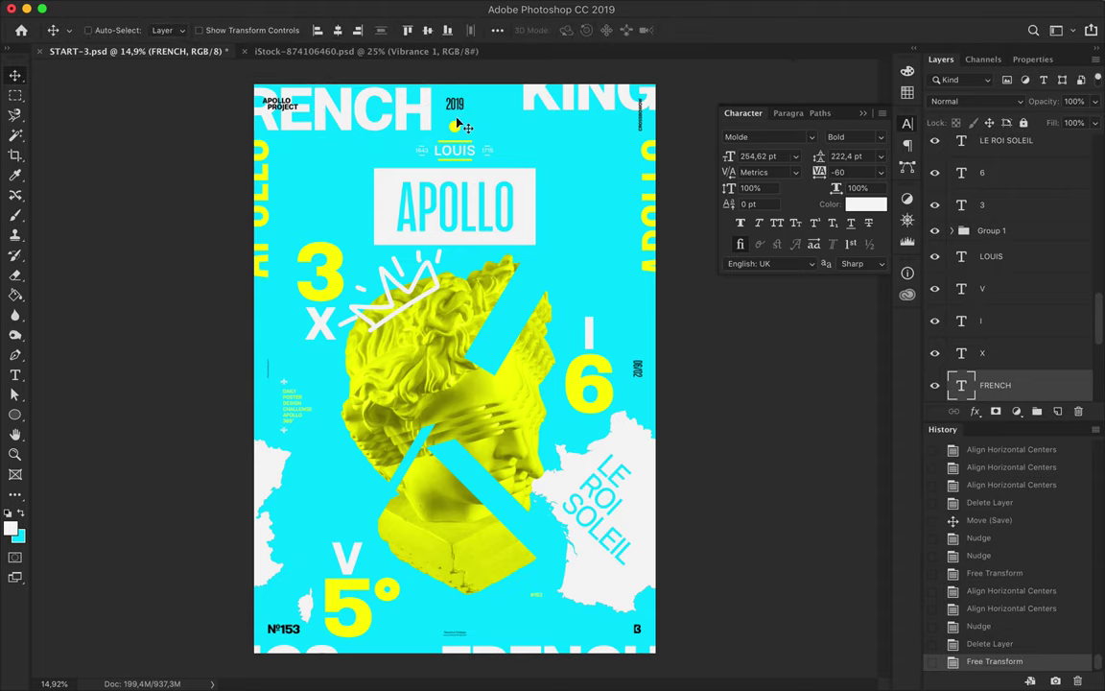
- Try moving FRENCH down to the left side, then cancel and undo it
key("ctrl+t")
mouse_move(427, 119)
left_mouse_down()
mouse_move(422, 427)
mouse_move(350, 410)
left_mouse_up()
key("Escape")
key("ctrl+z")
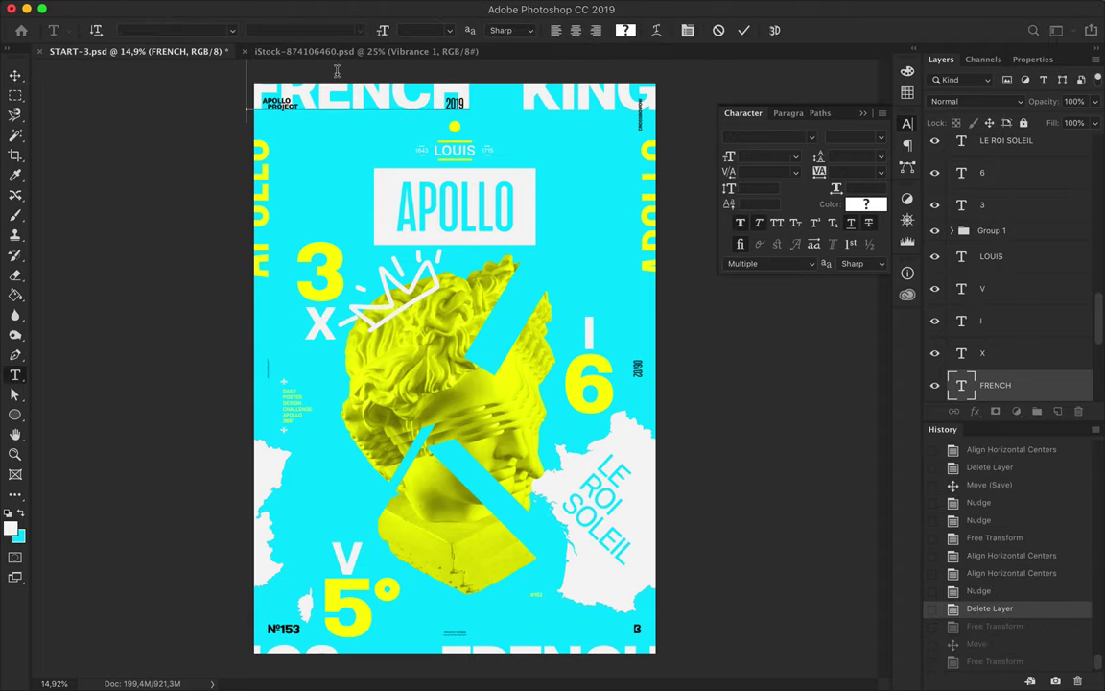
- Draw a small white trial shape at the left poster edge and align it to the canvas edge
key("u")
left_click_drag(258, 356, 275, 386)
key("shift+u")
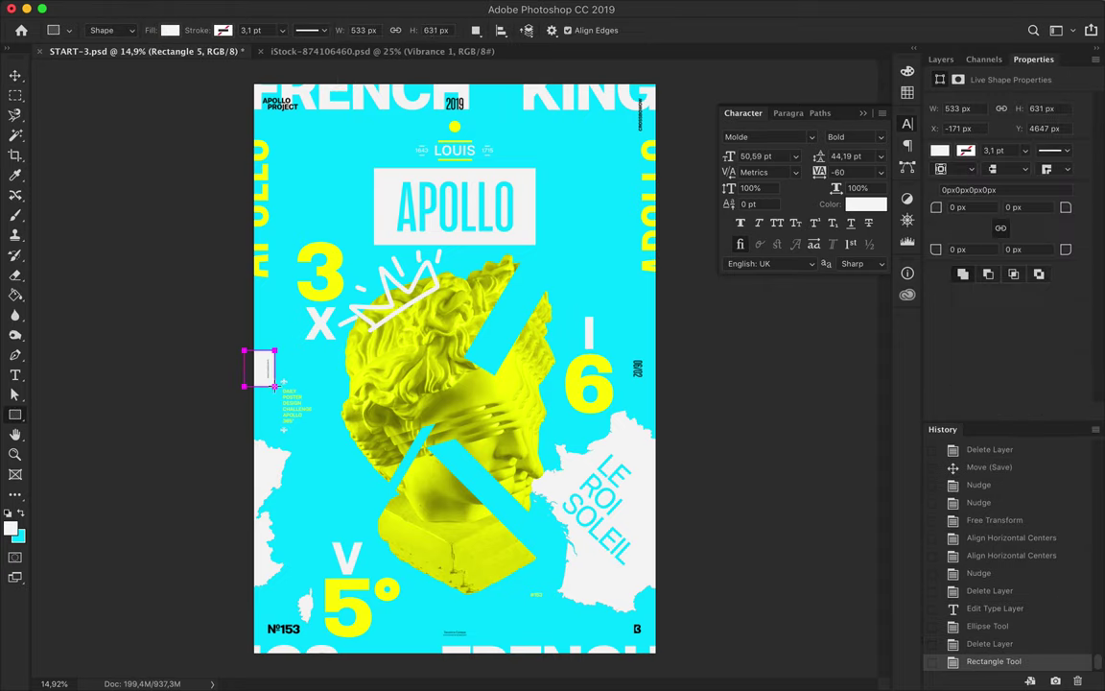
left_click(498, 35)
left_click(426, 69)
- Copy the trial rectangle to the right edge, revert it, then show guides and nudge the date text
key("v")
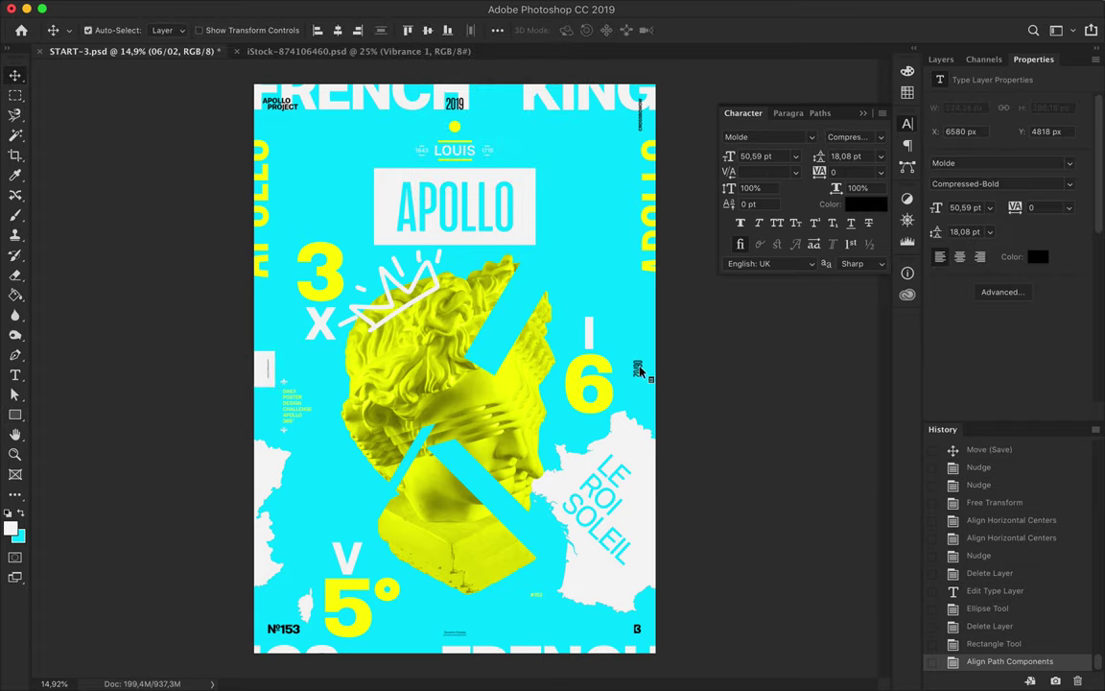
left_click(427, 36)
left_click(427, 36)
left_click_drag(261, 366, 635, 368)
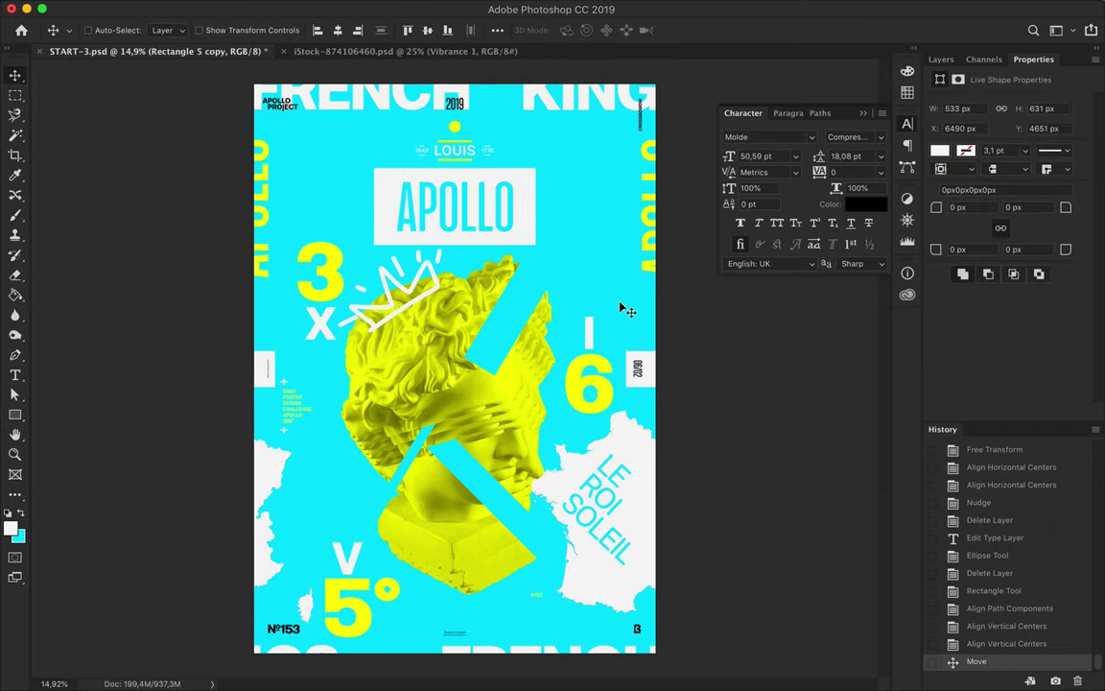
key("super+z")
key("super+z")
key("super+z")
key("super+z")
left_click(428, 30)
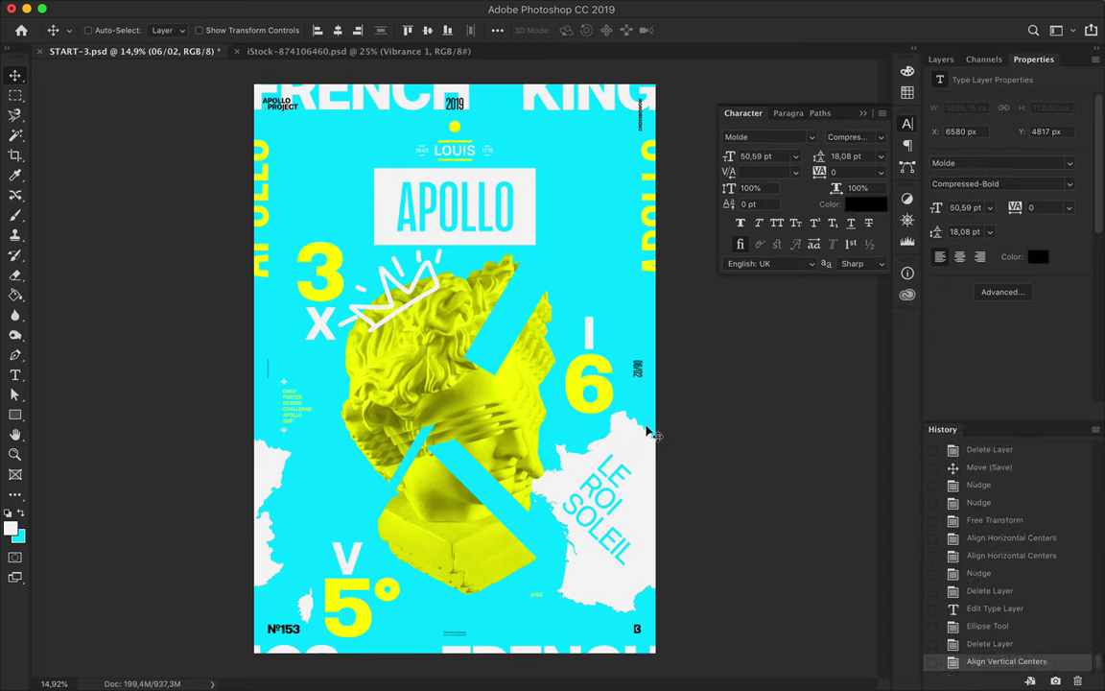
key("super+semicolon")
left_click_drag(340, 408, 310, 416)
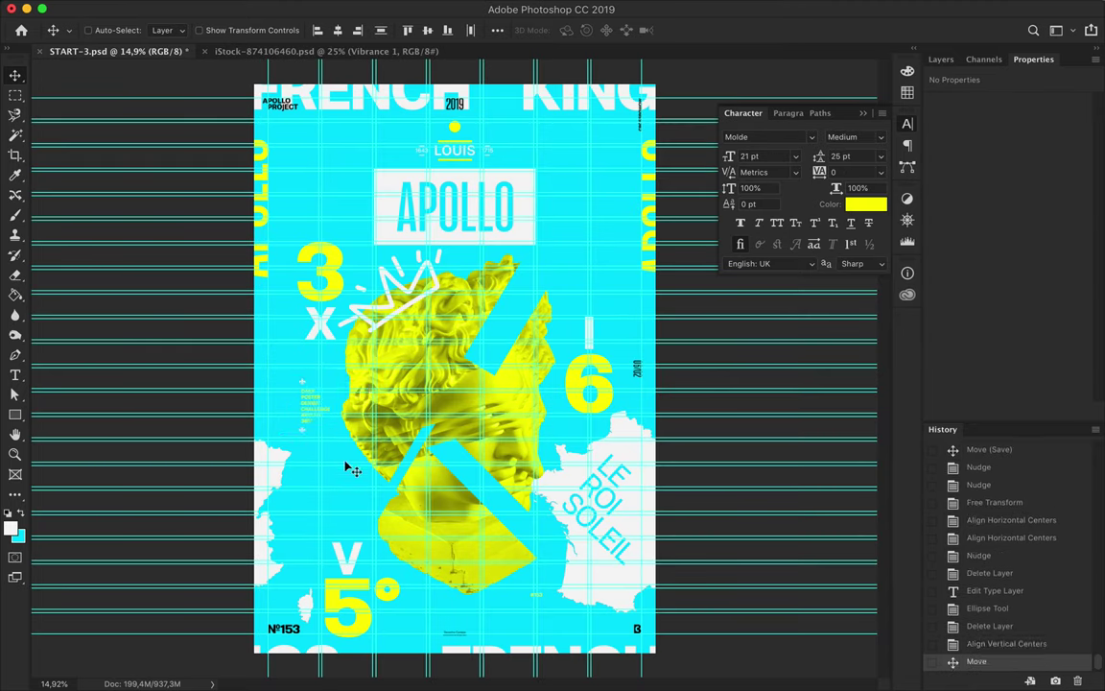
- Delete the selected layer, nudge the Apollo Statue group down, hide guides and save START-3.psd
left_click(941, 58)
key("BackSpace")
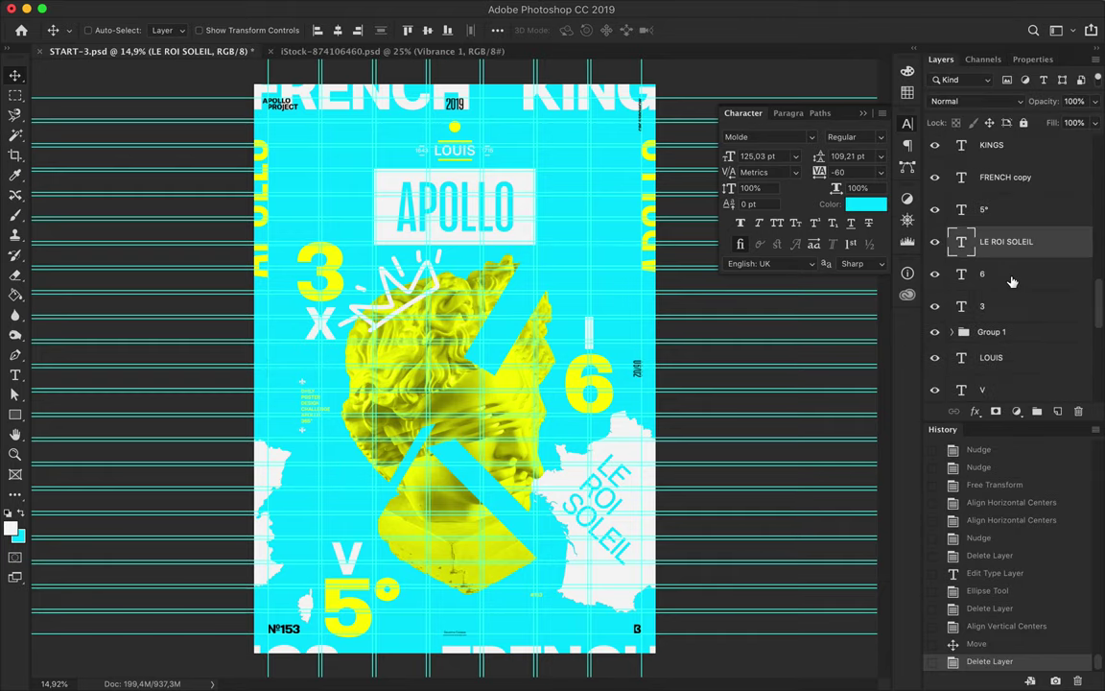
left_click(444, 324, "ctrl")
left_click_drag(444, 324, 451, 338)
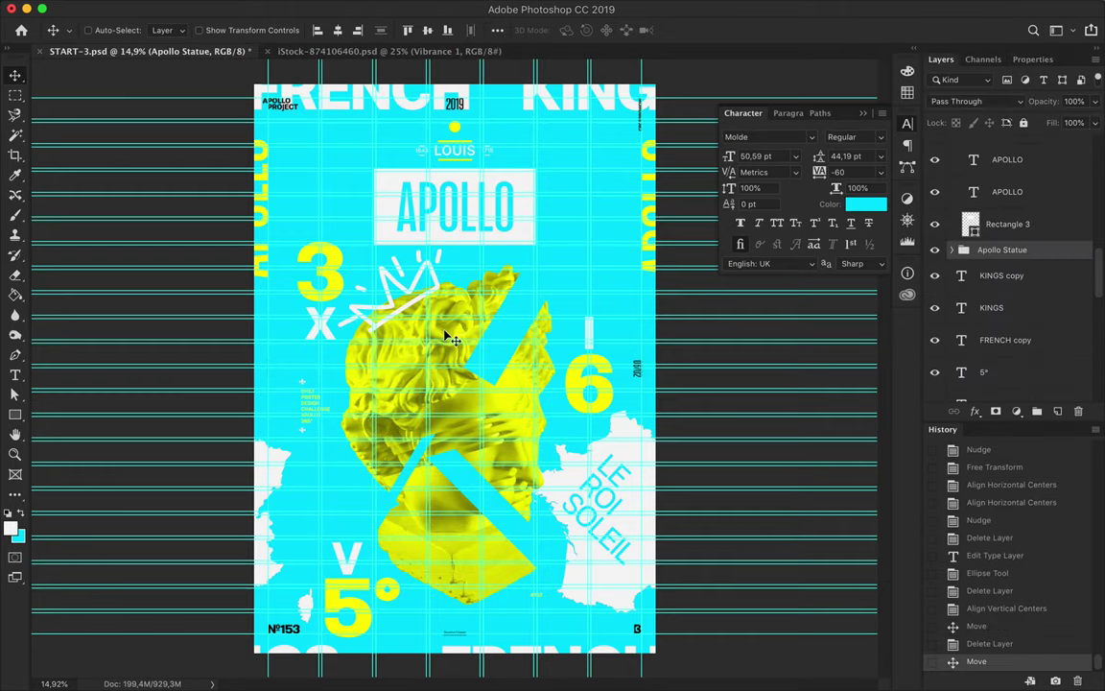
key("ctrl+semicolon")
key("ctrl+s")
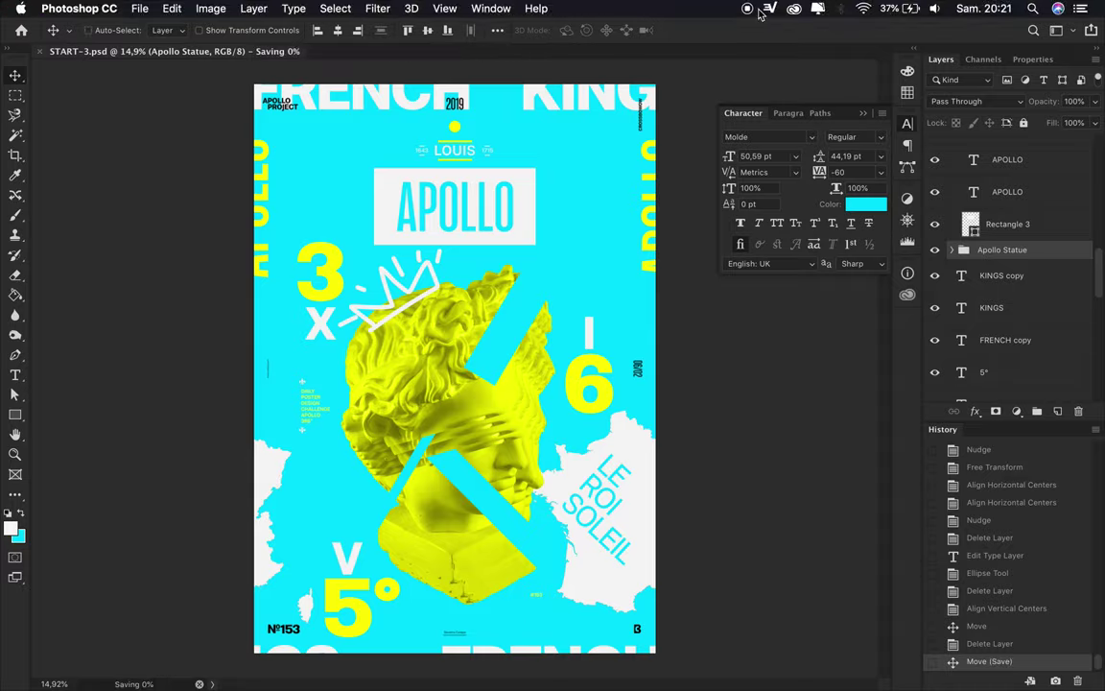